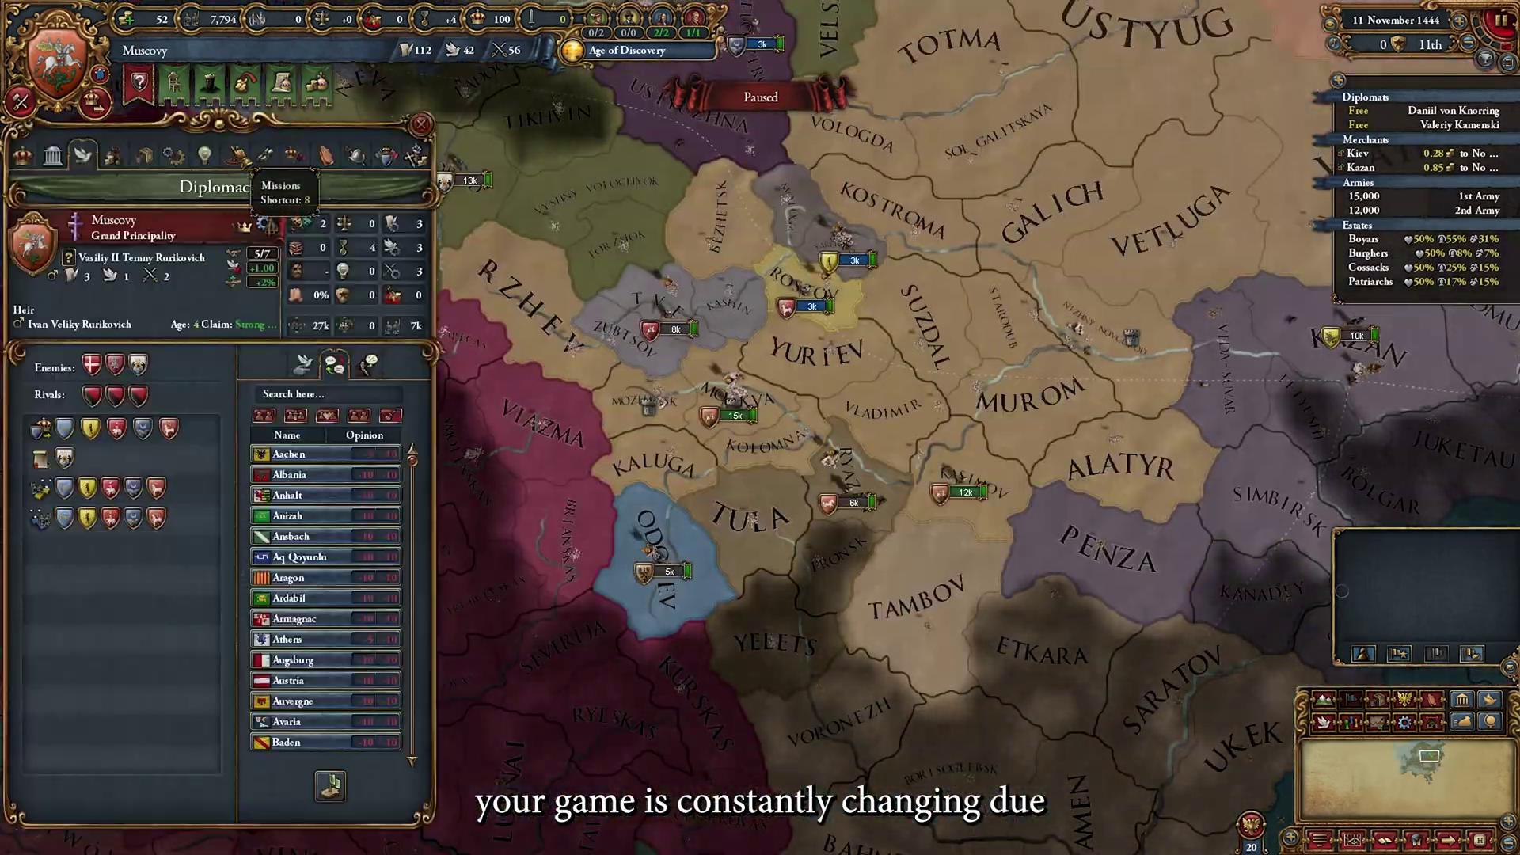
- Review Muscovy's mission tree, the 1st Army in Moskva and Kashin province
click(236, 156)
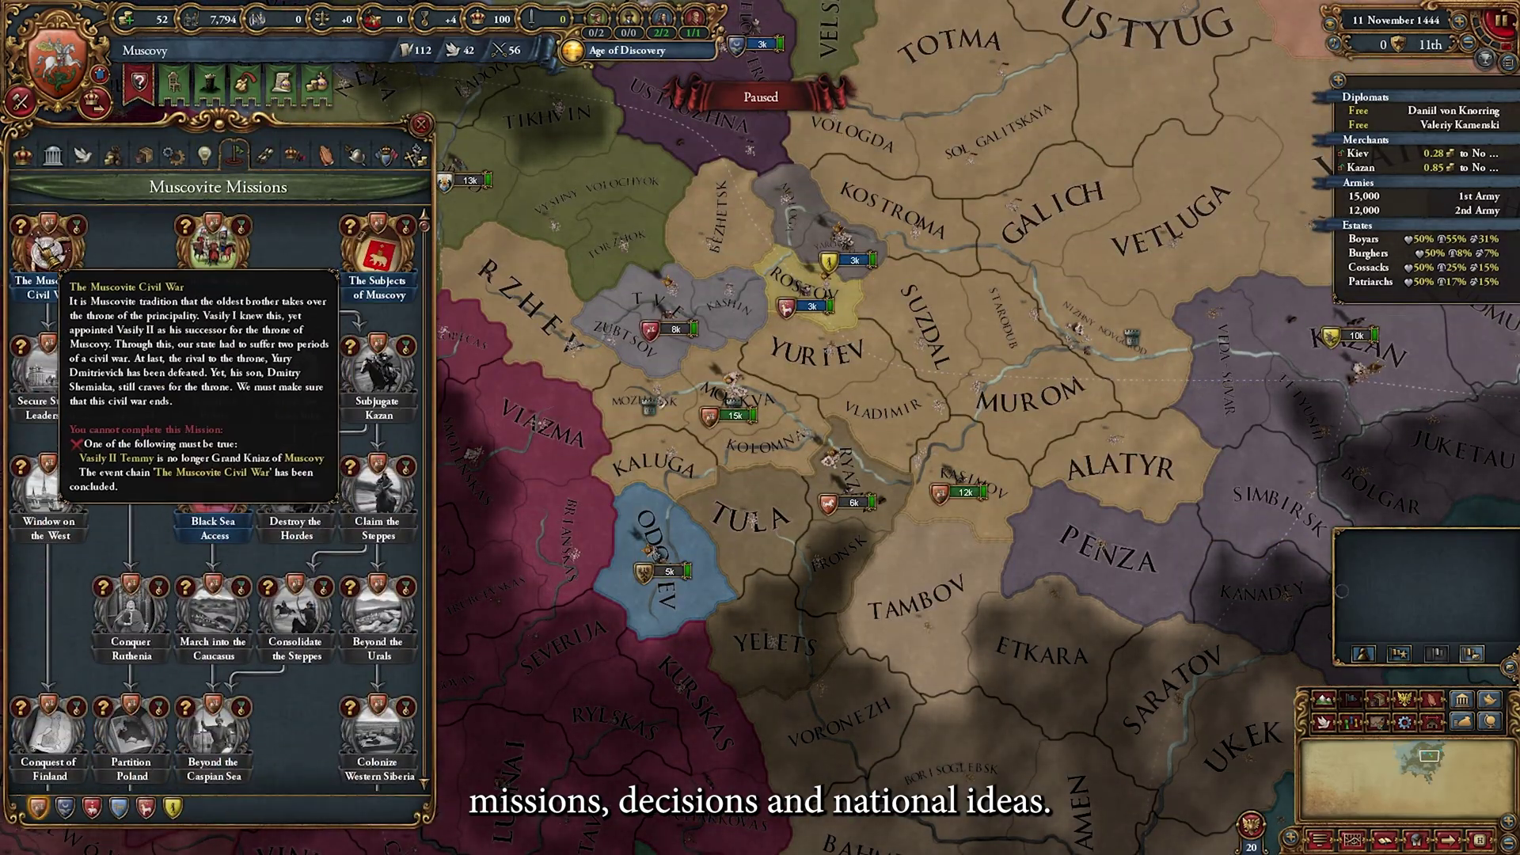
scroll(213, 475, down, 3)
scroll(214, 475, up, 3)
click(730, 415)
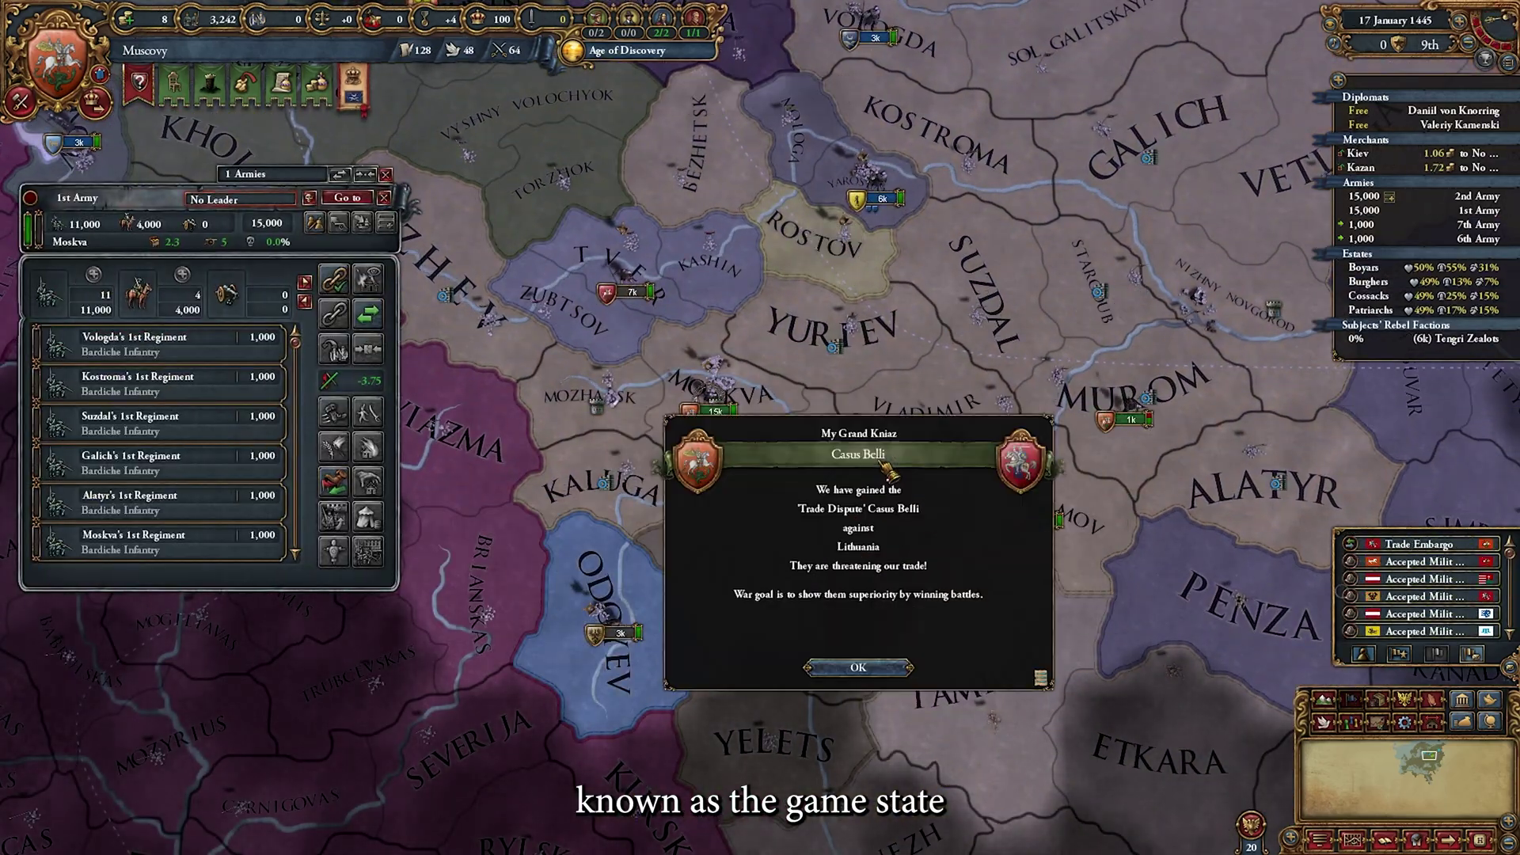
click(720, 315)
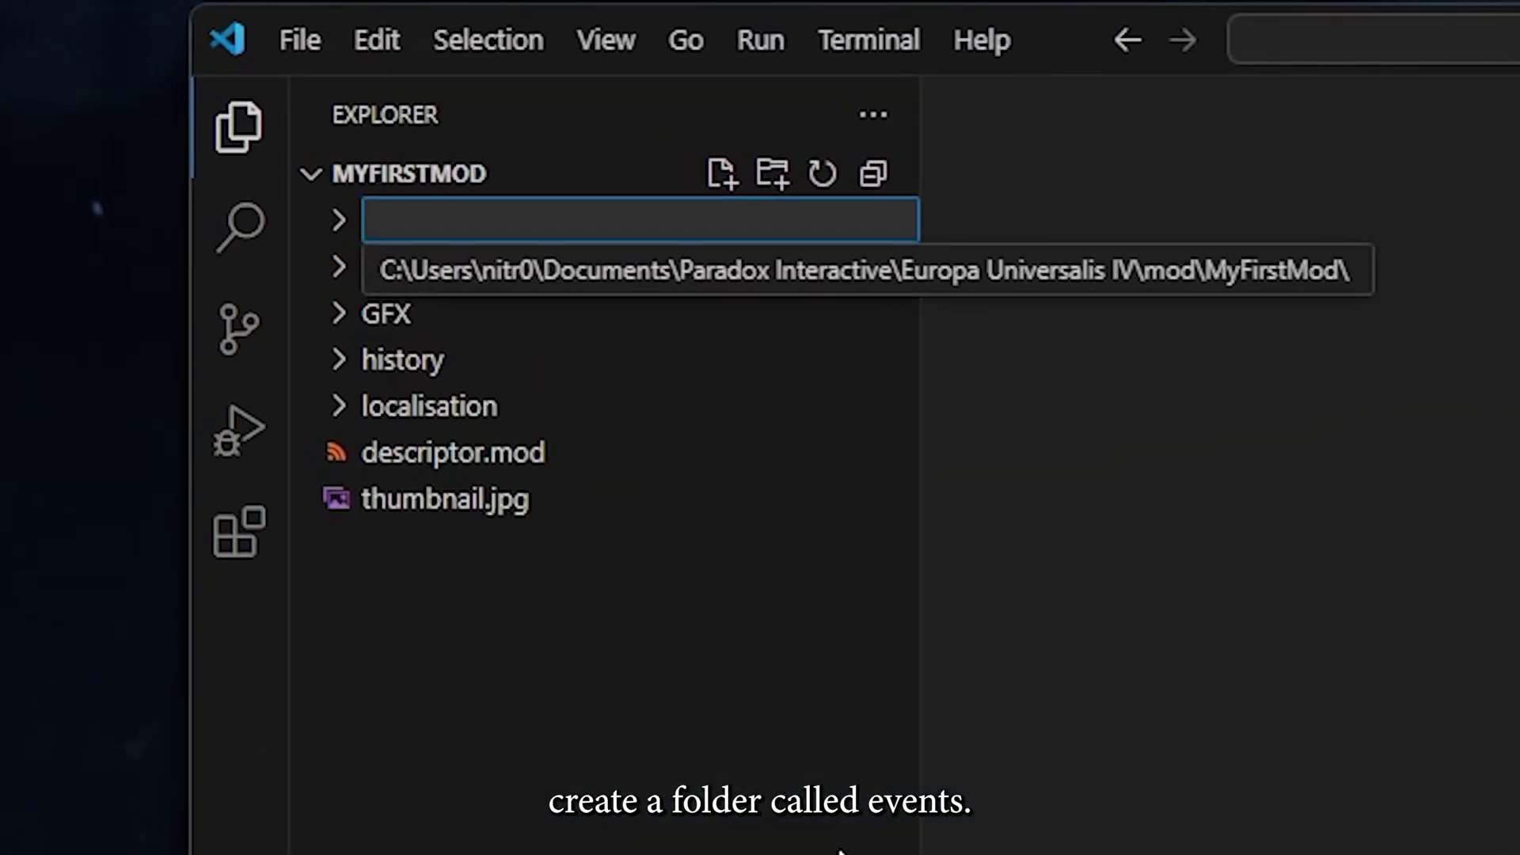
text(events)
- Create the events folder, then an empty MyFirstMod_Event.txt inside it, opened in the editor
key(Return)
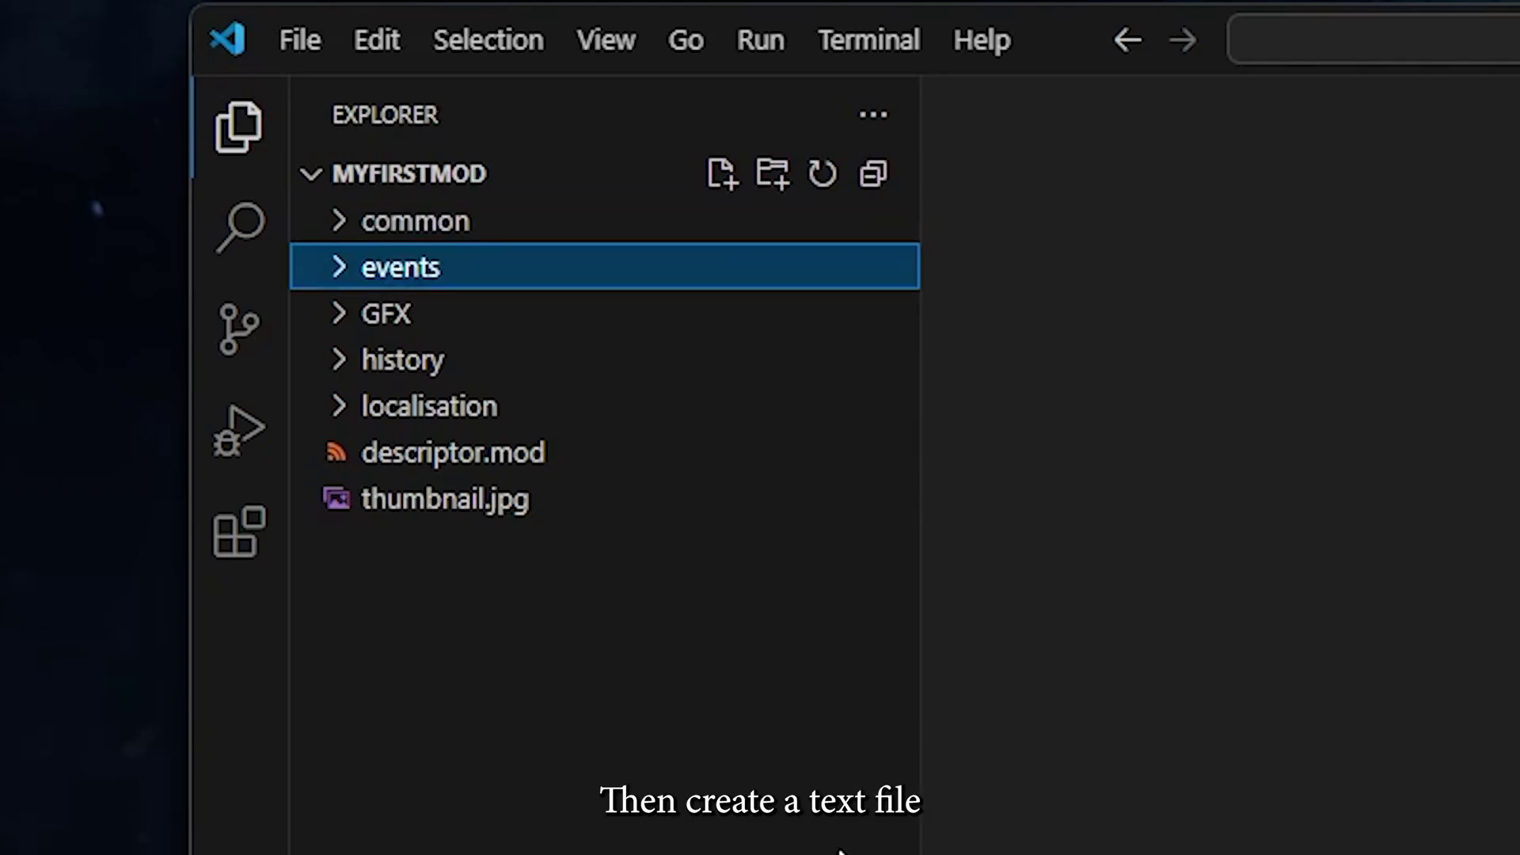
click(312, 271)
click(720, 178)
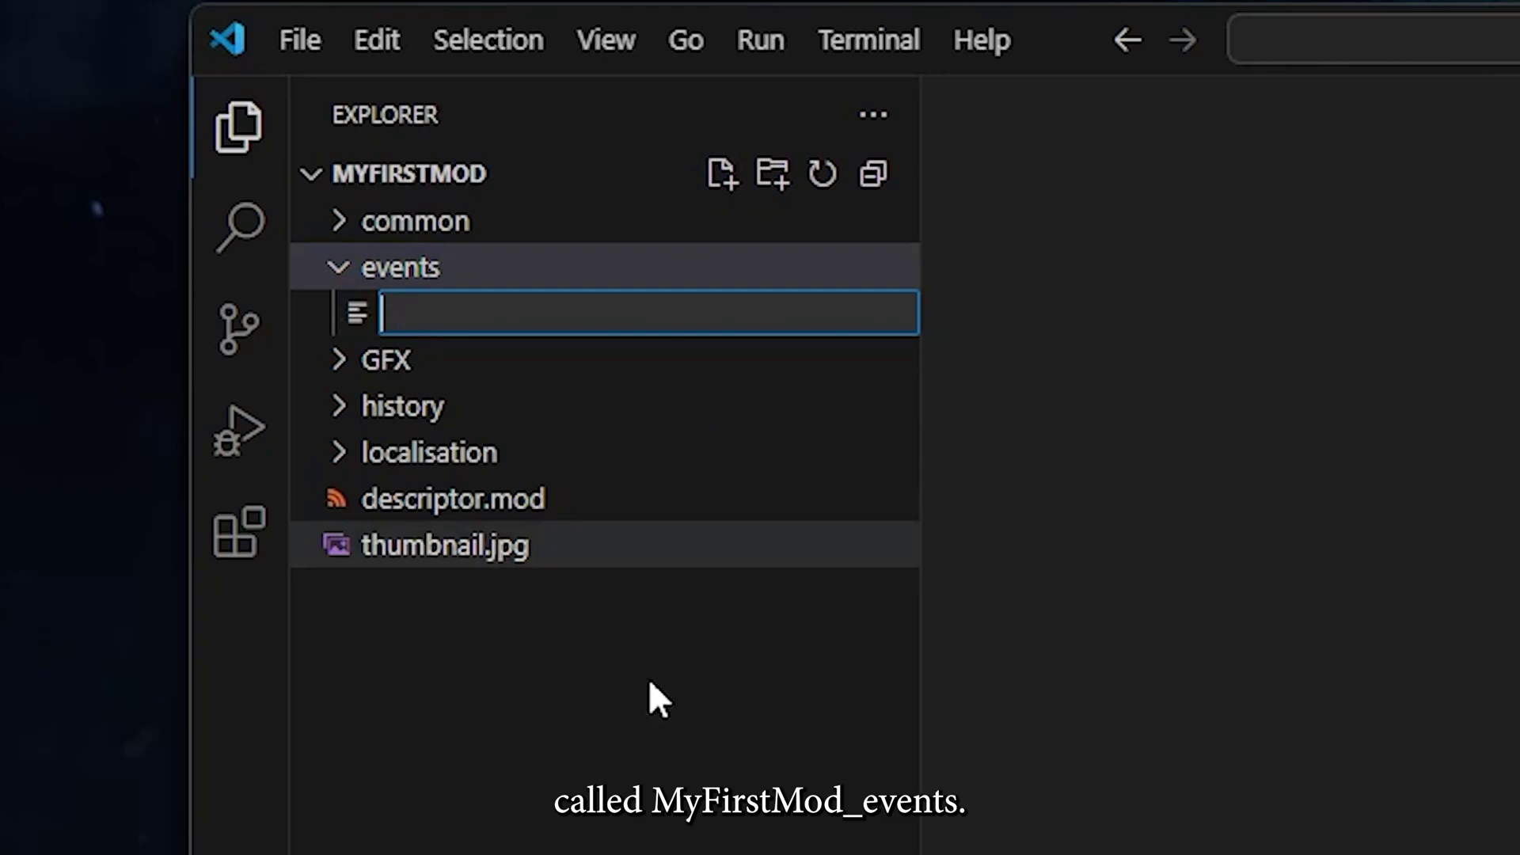
text(My)
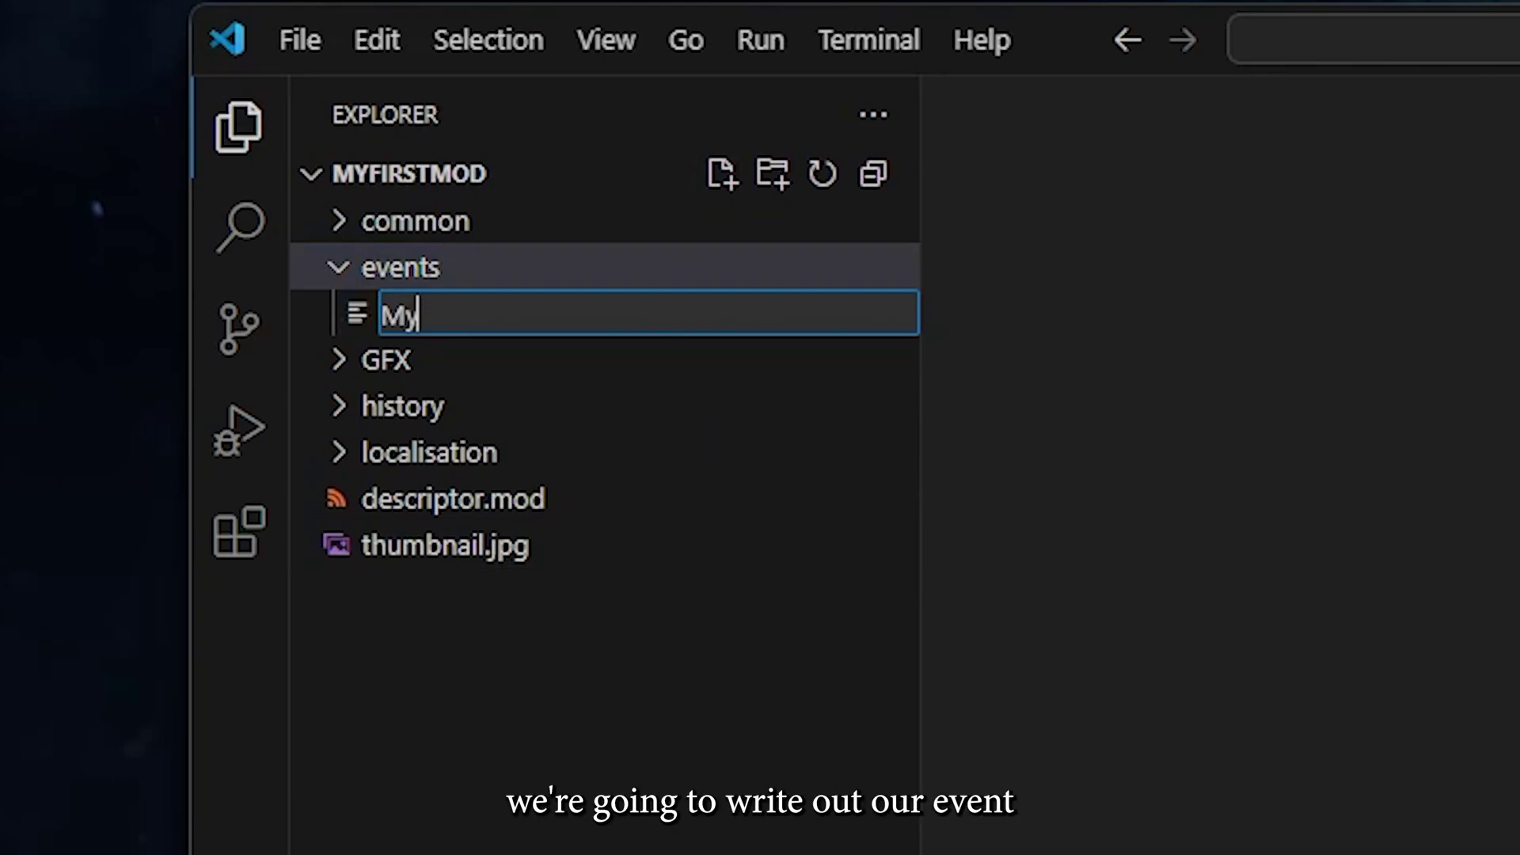
text(FirstMod)
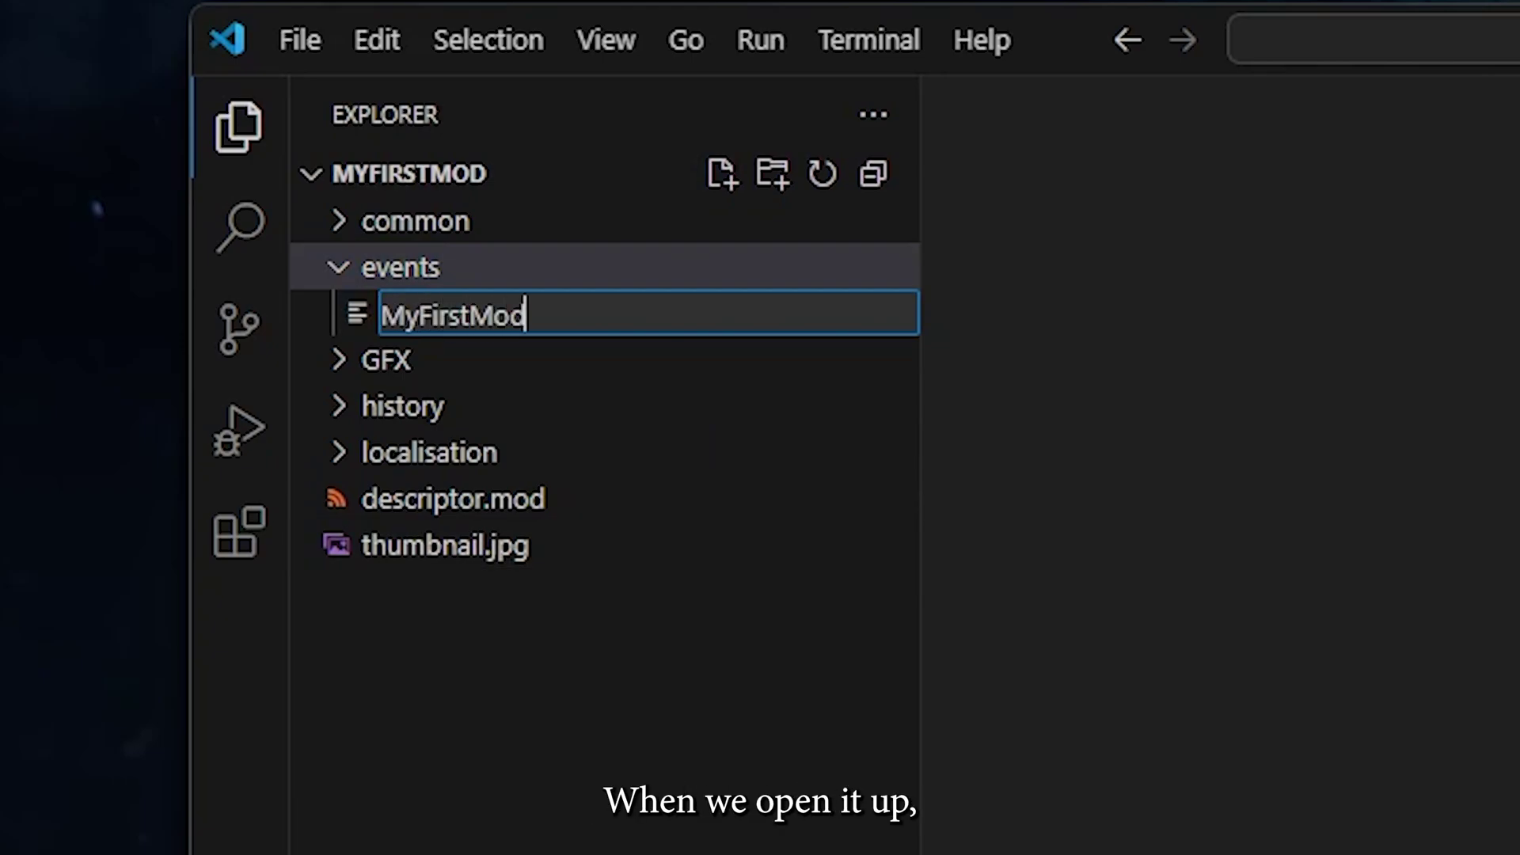
text(_Event)
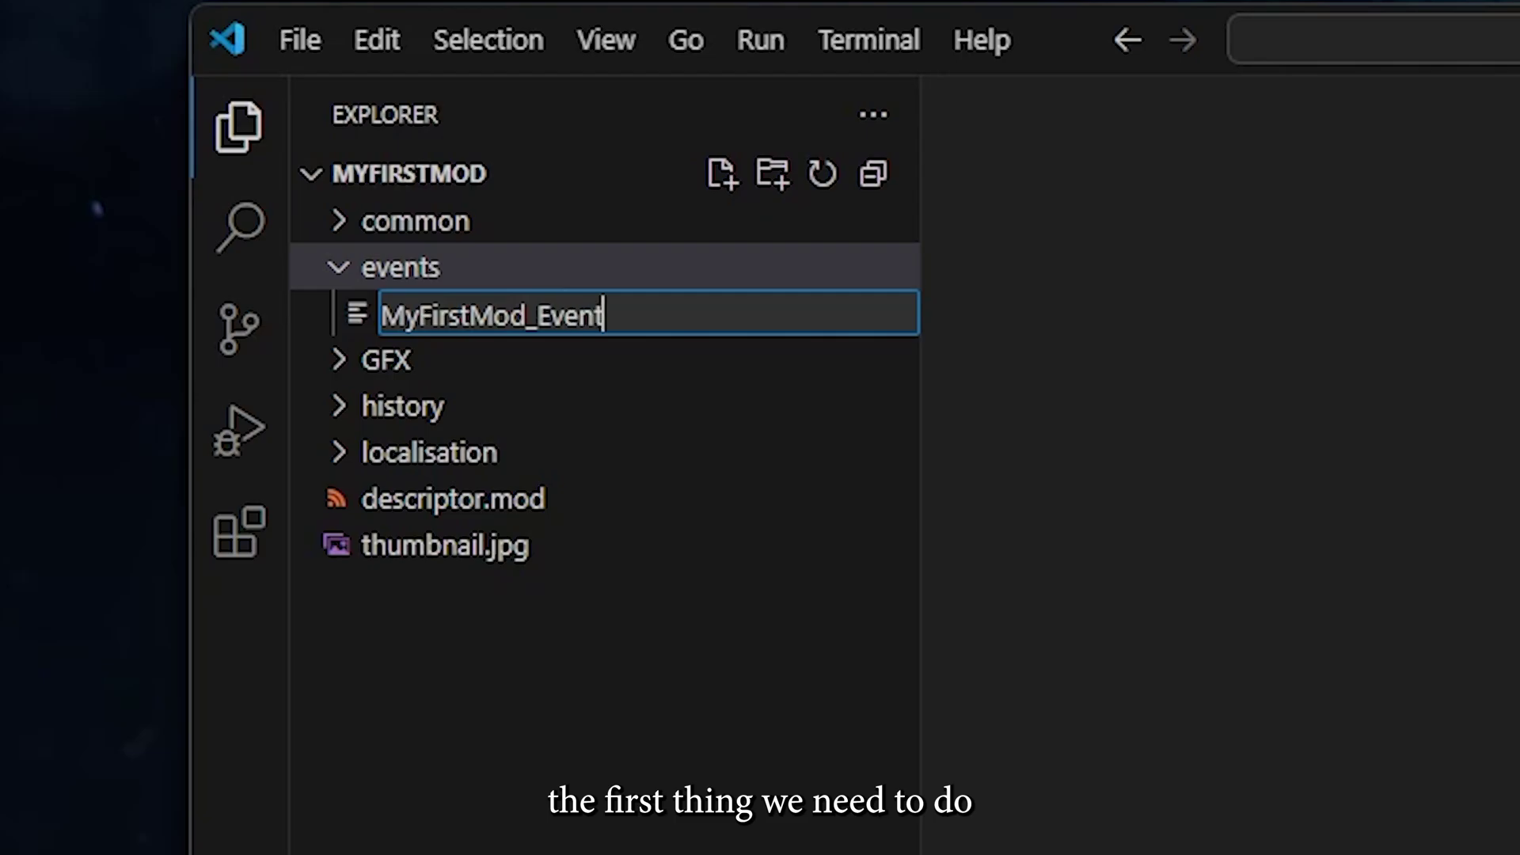
text(.txt)
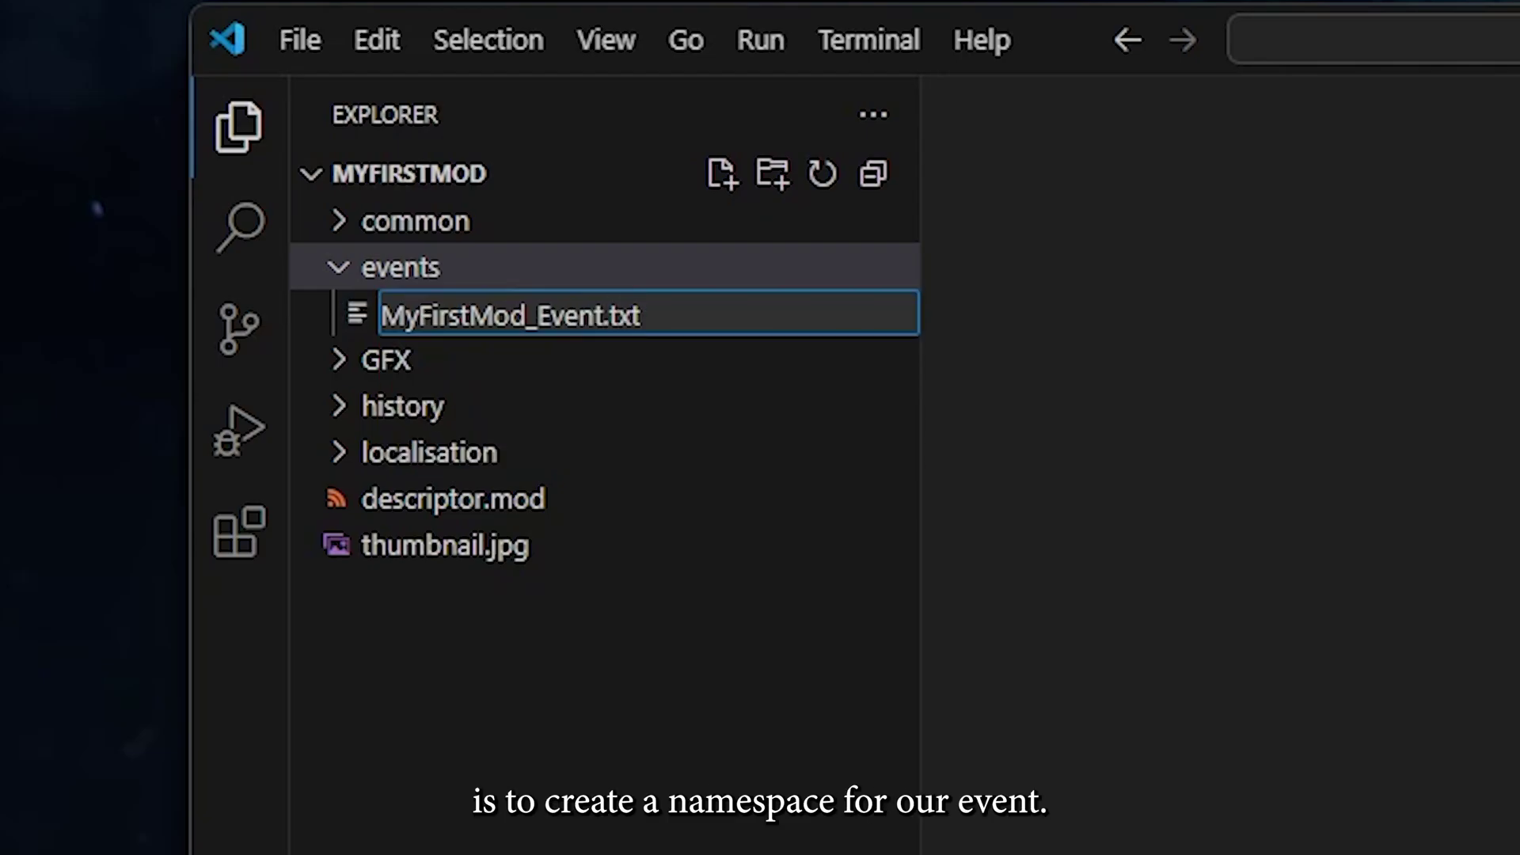
key(Return)
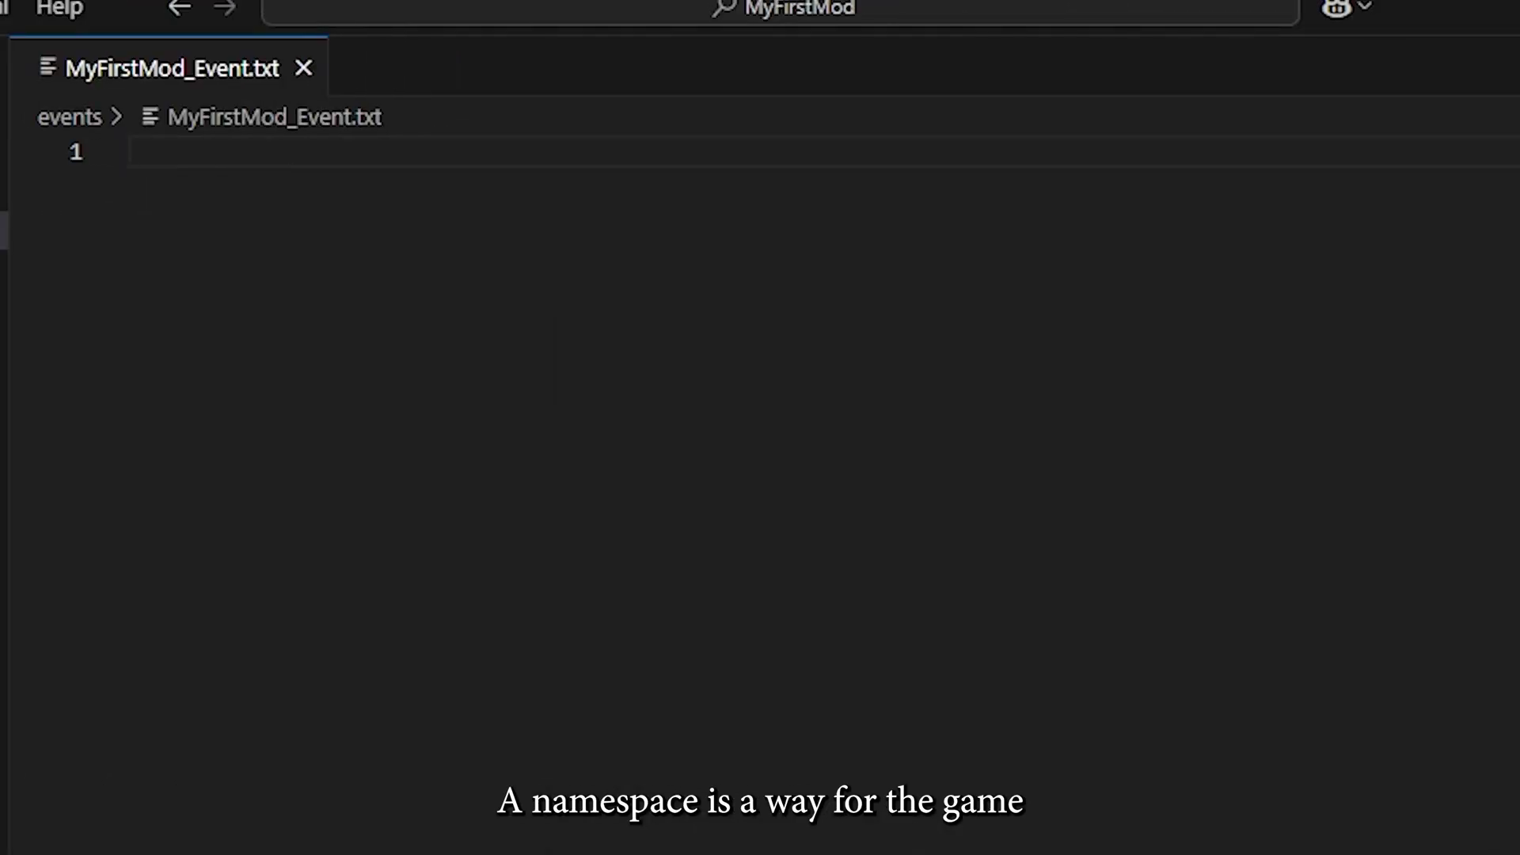
text(namespace )
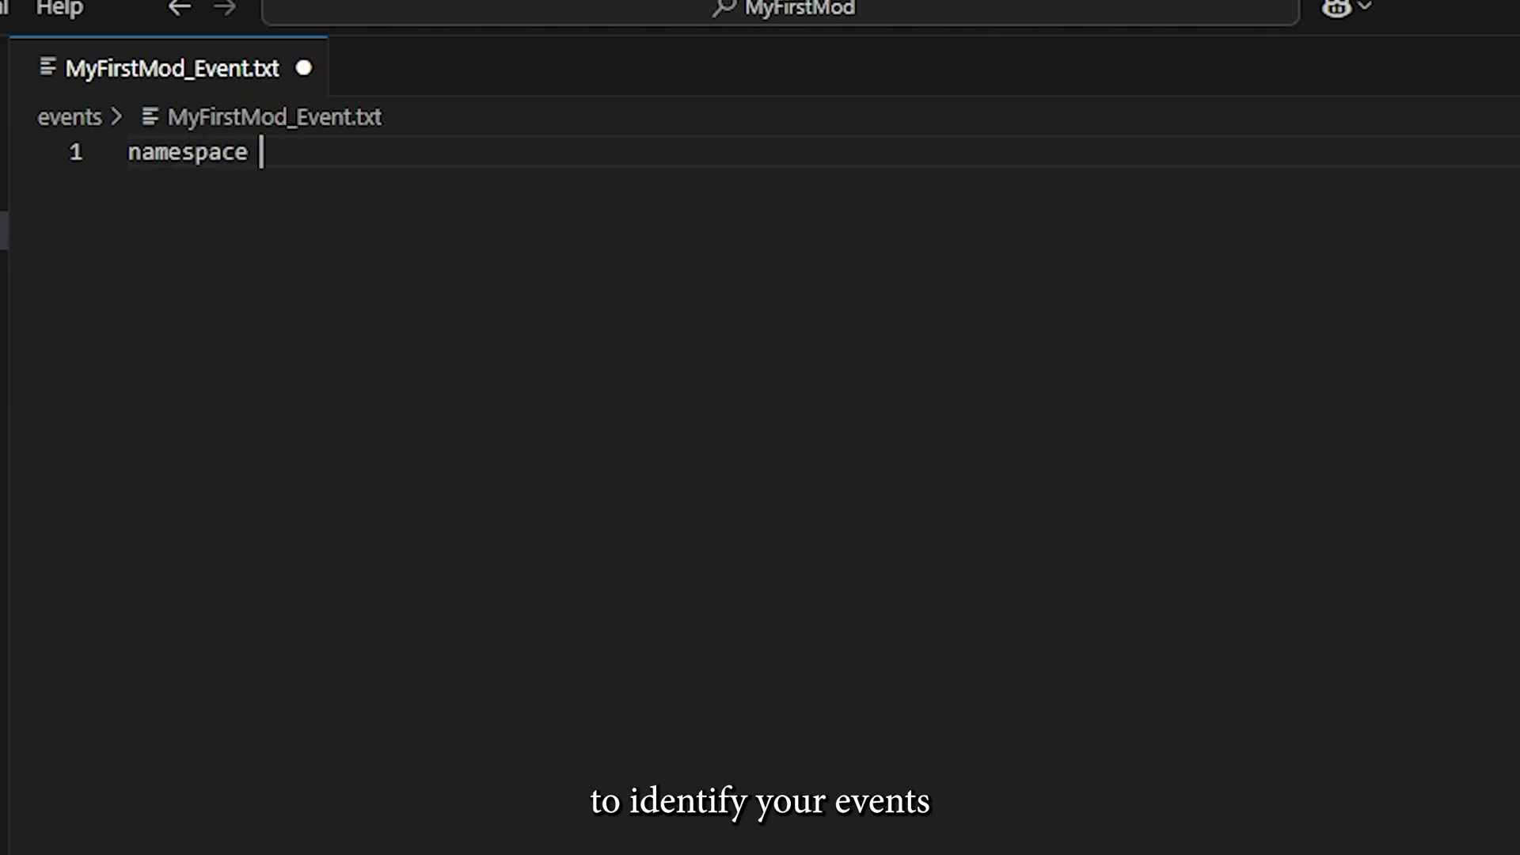
text(=)
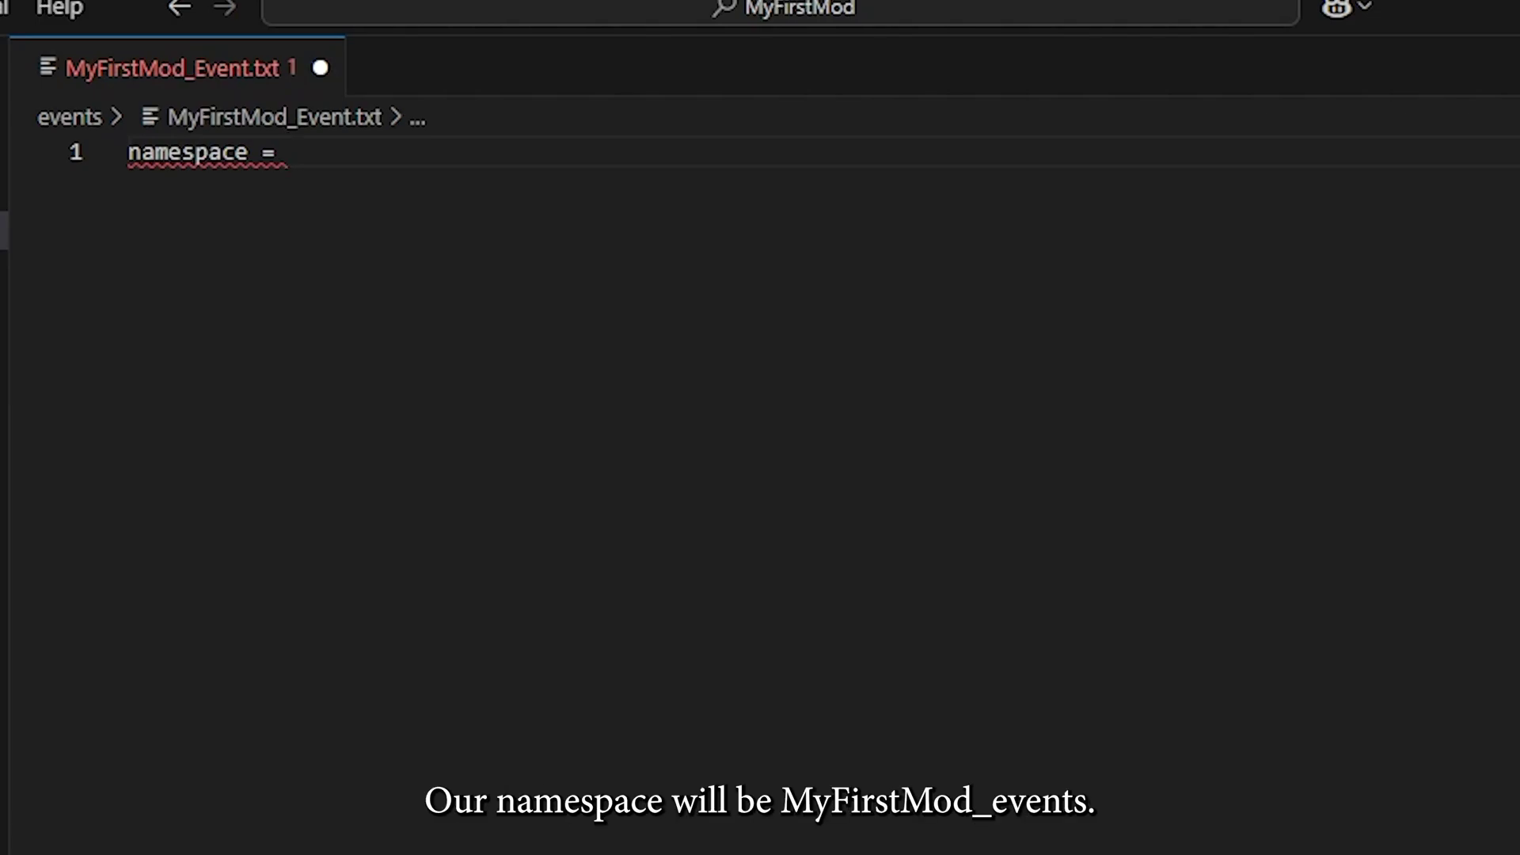
text(myfirs)
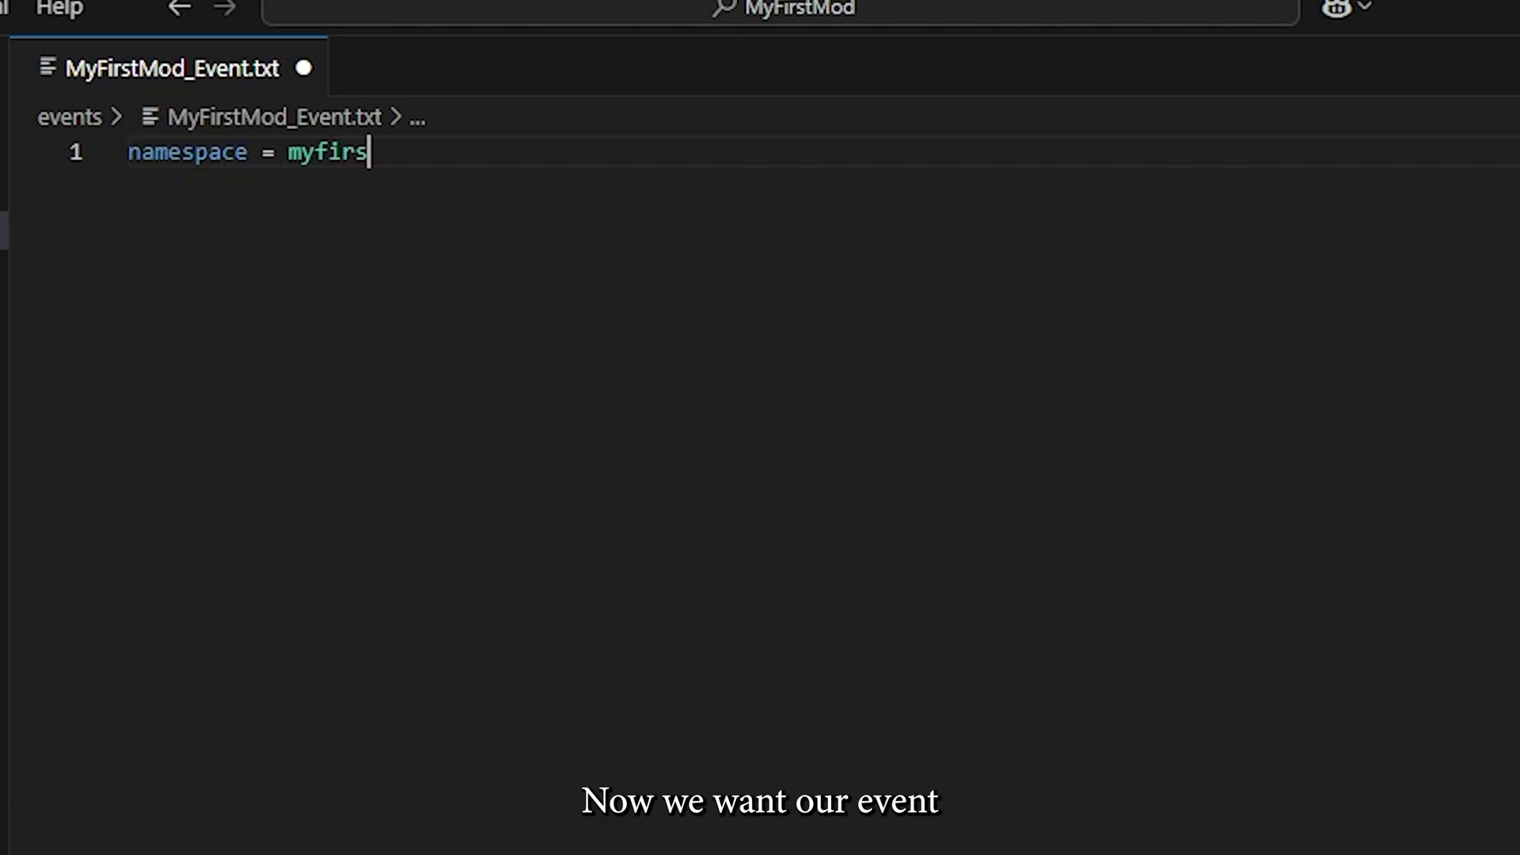
text(tmod_e)
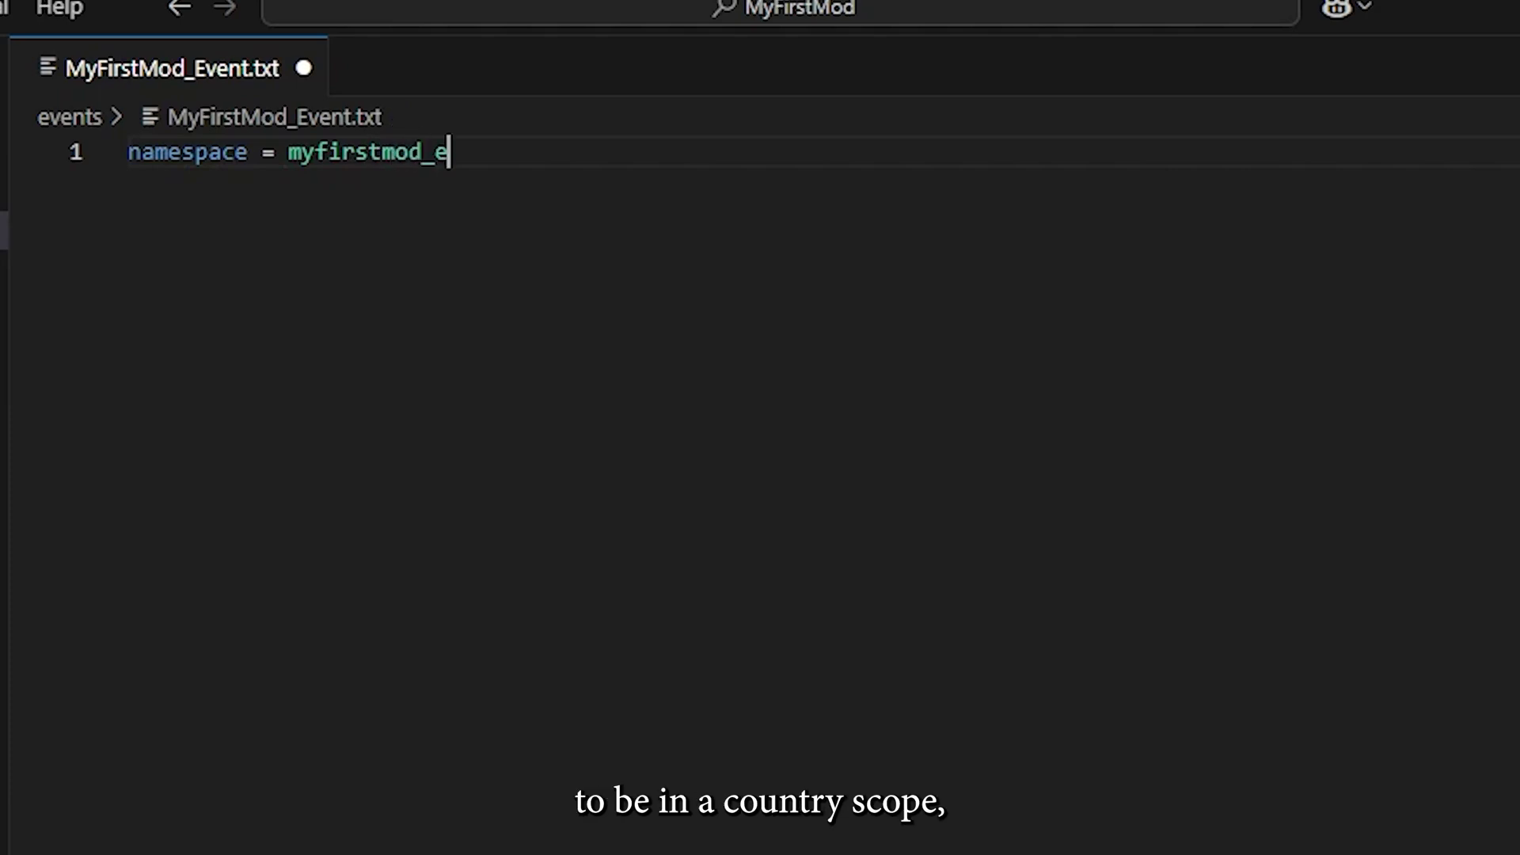
text(vents)
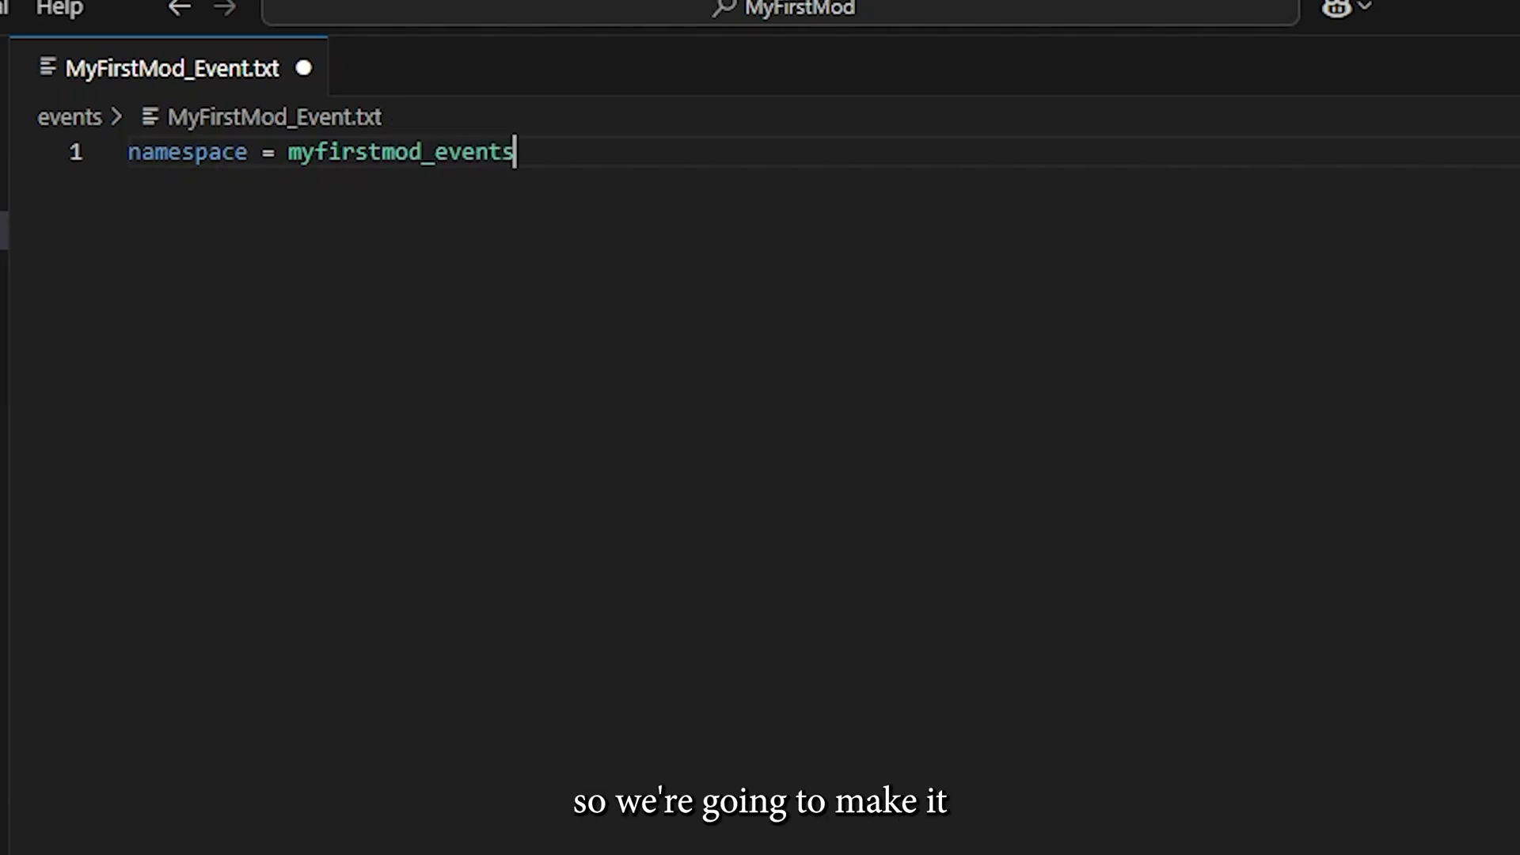
- Write namespace = myfirstmod_events and a country_event with id, title, desc and picture lines
key(Return)
text(country_)
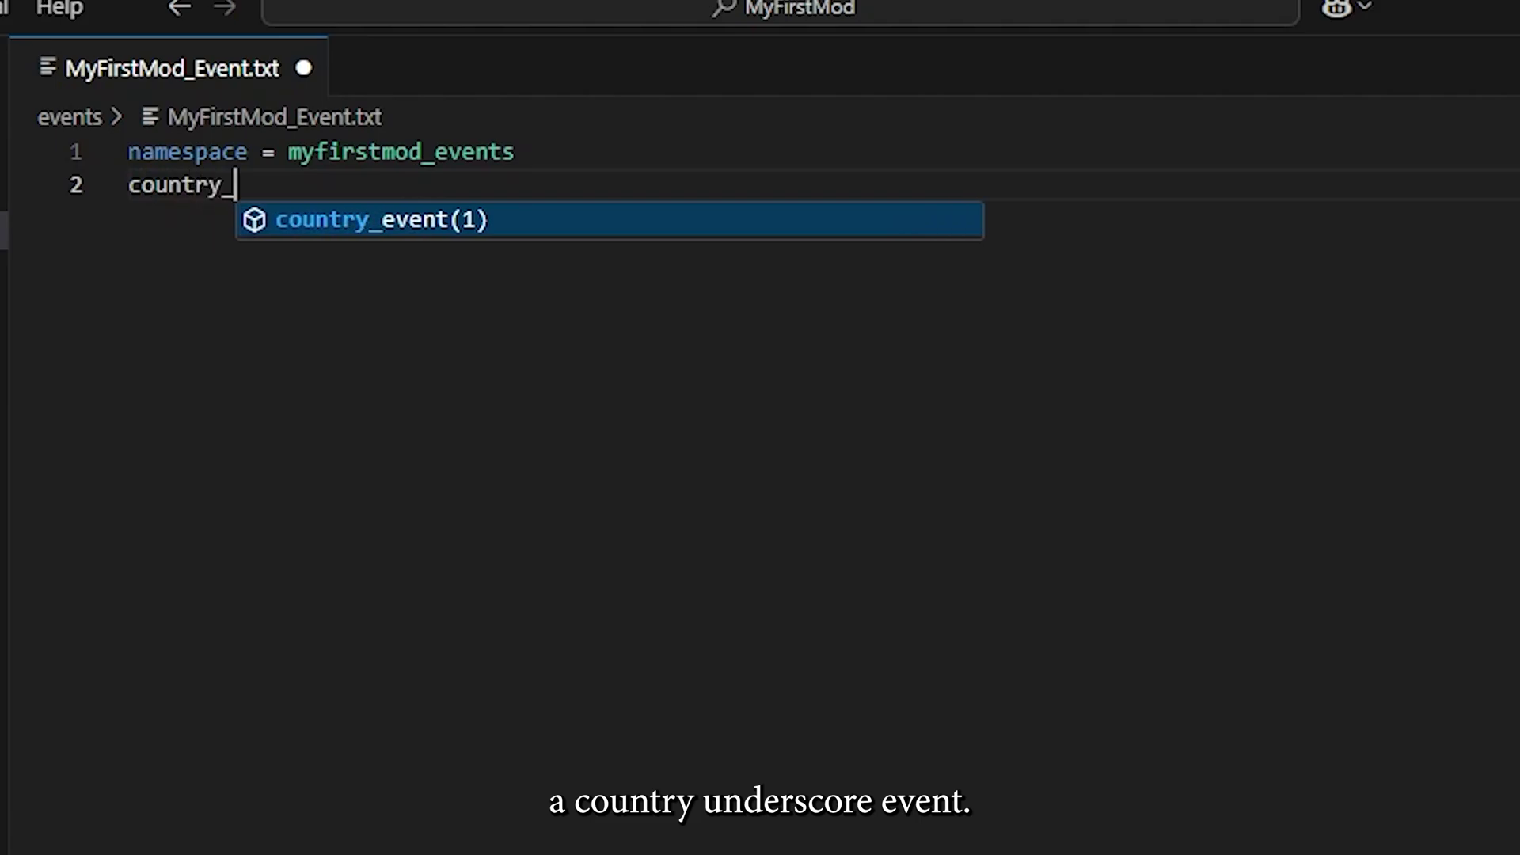
text(event = {)
key(Return)
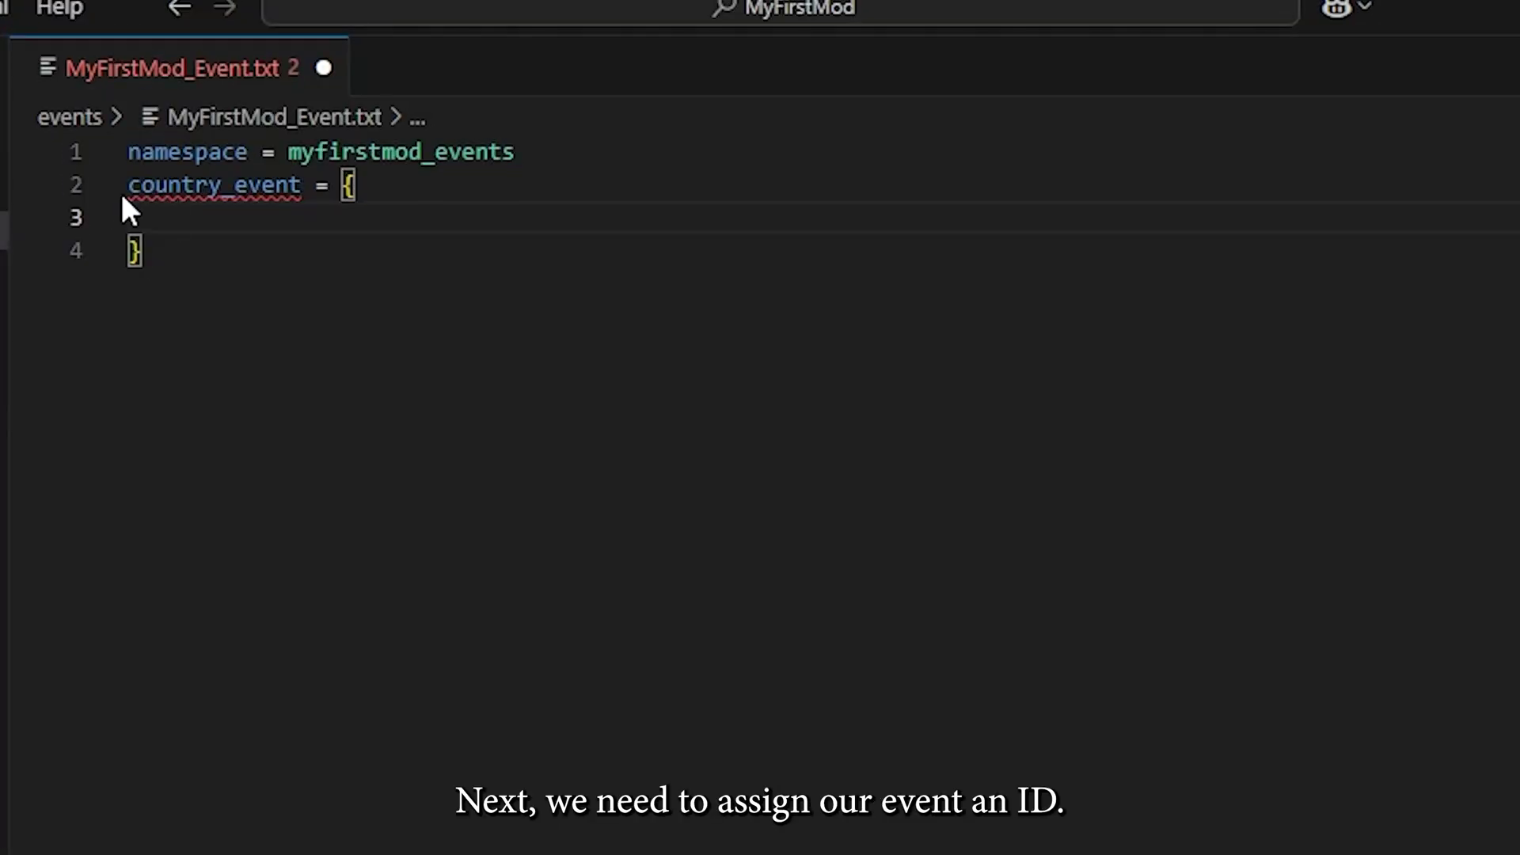
text(id =)
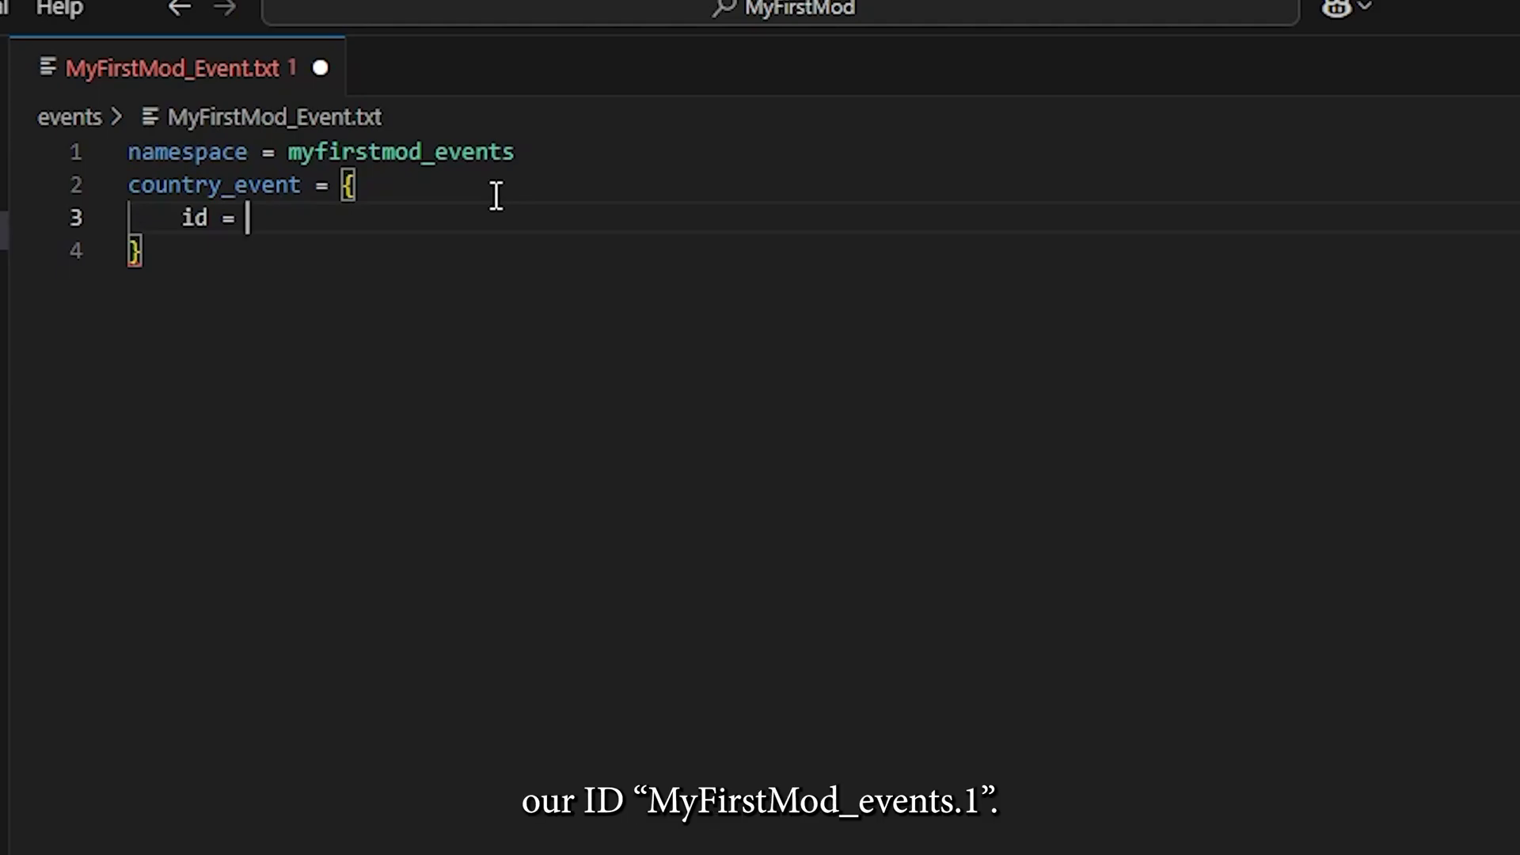
text(myfirst_)
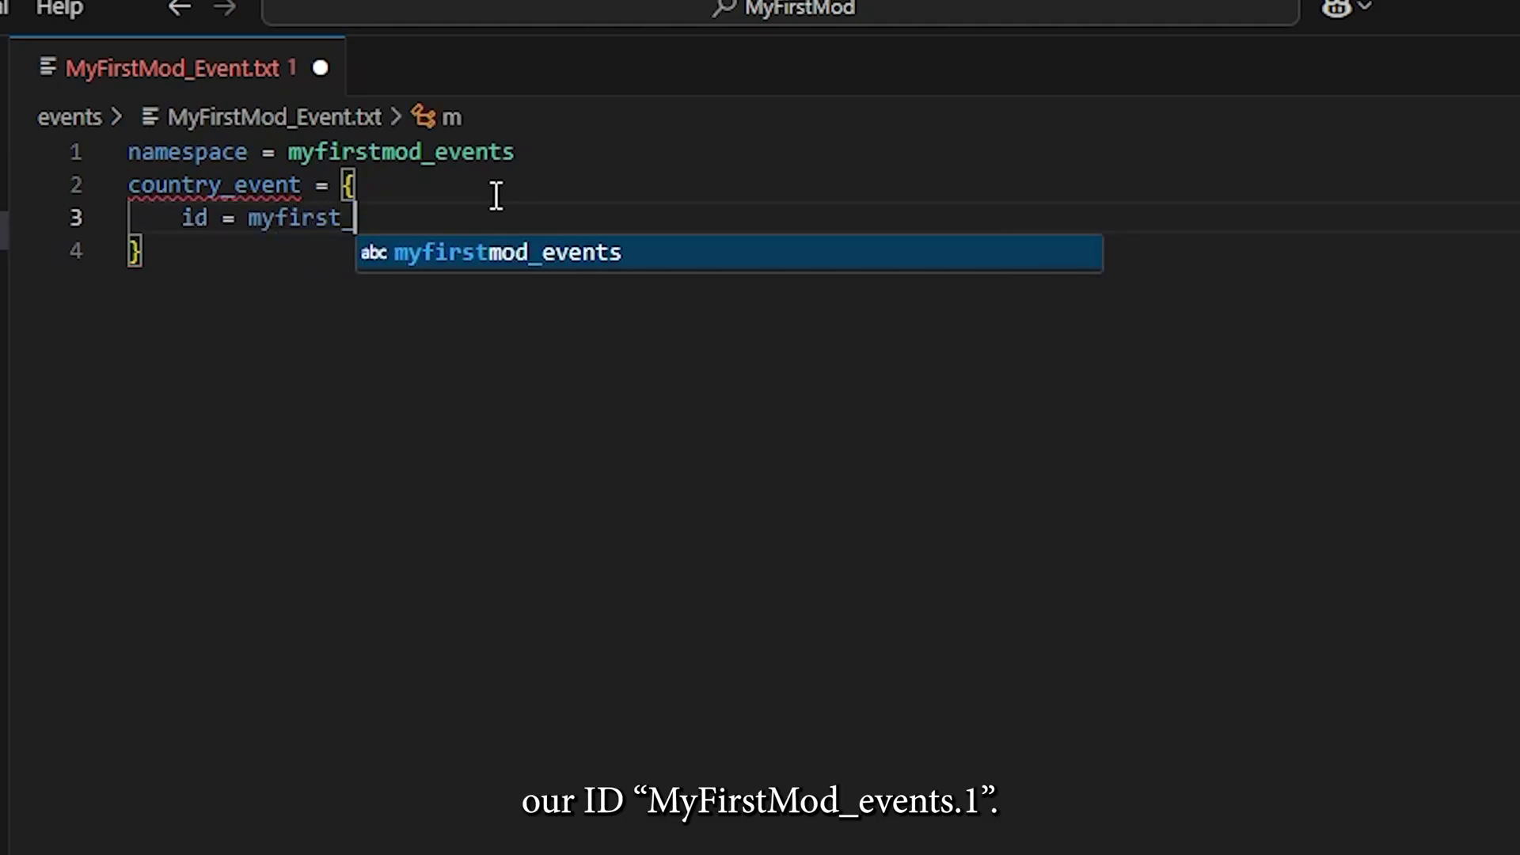
key(BackSpace)
text(mod_even)
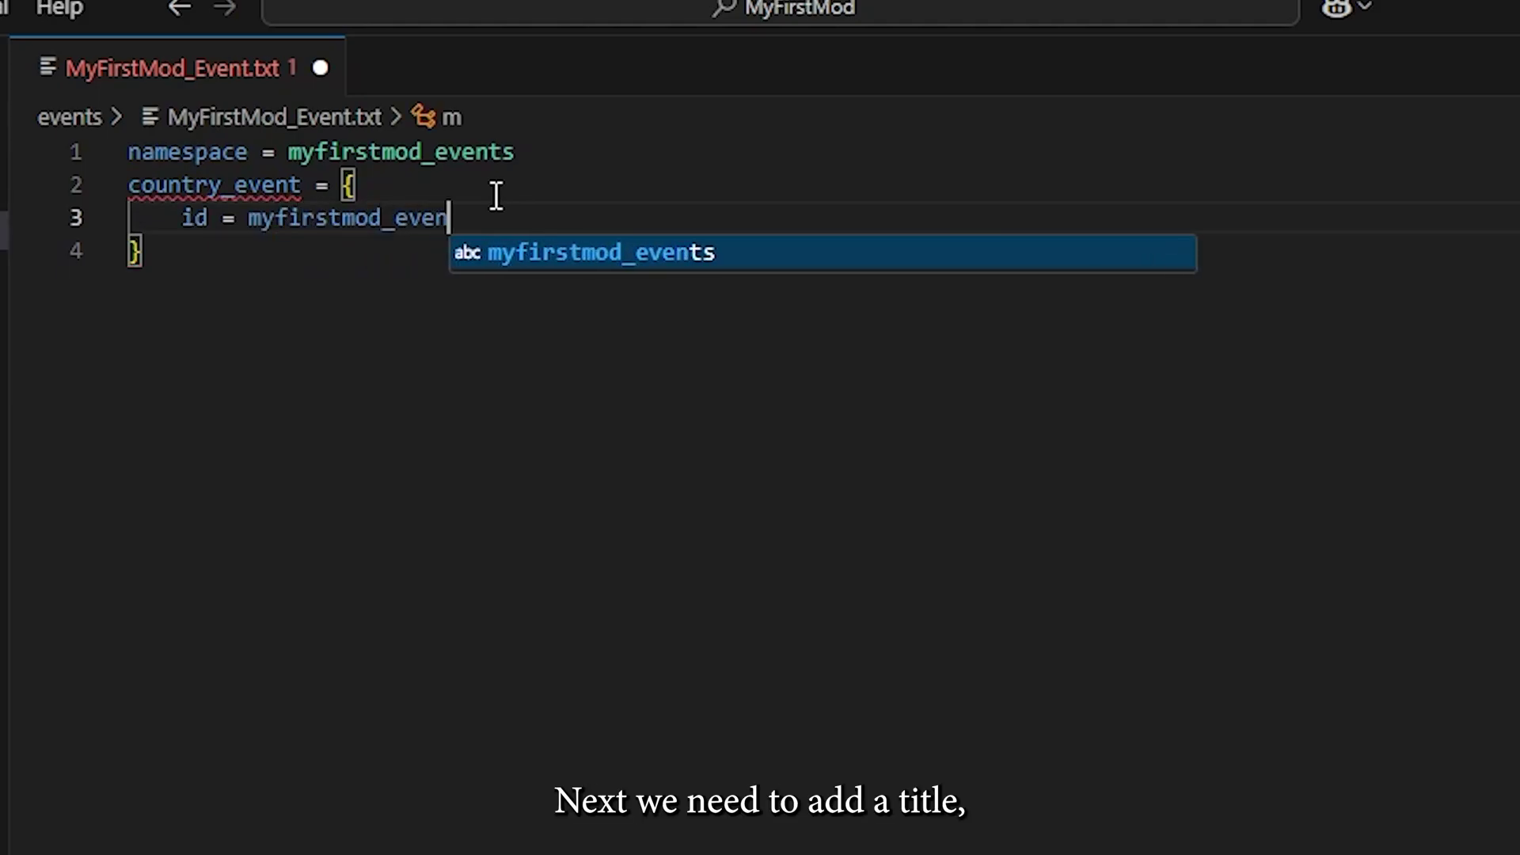
text(ts.1)
key(Return)
text(title = )
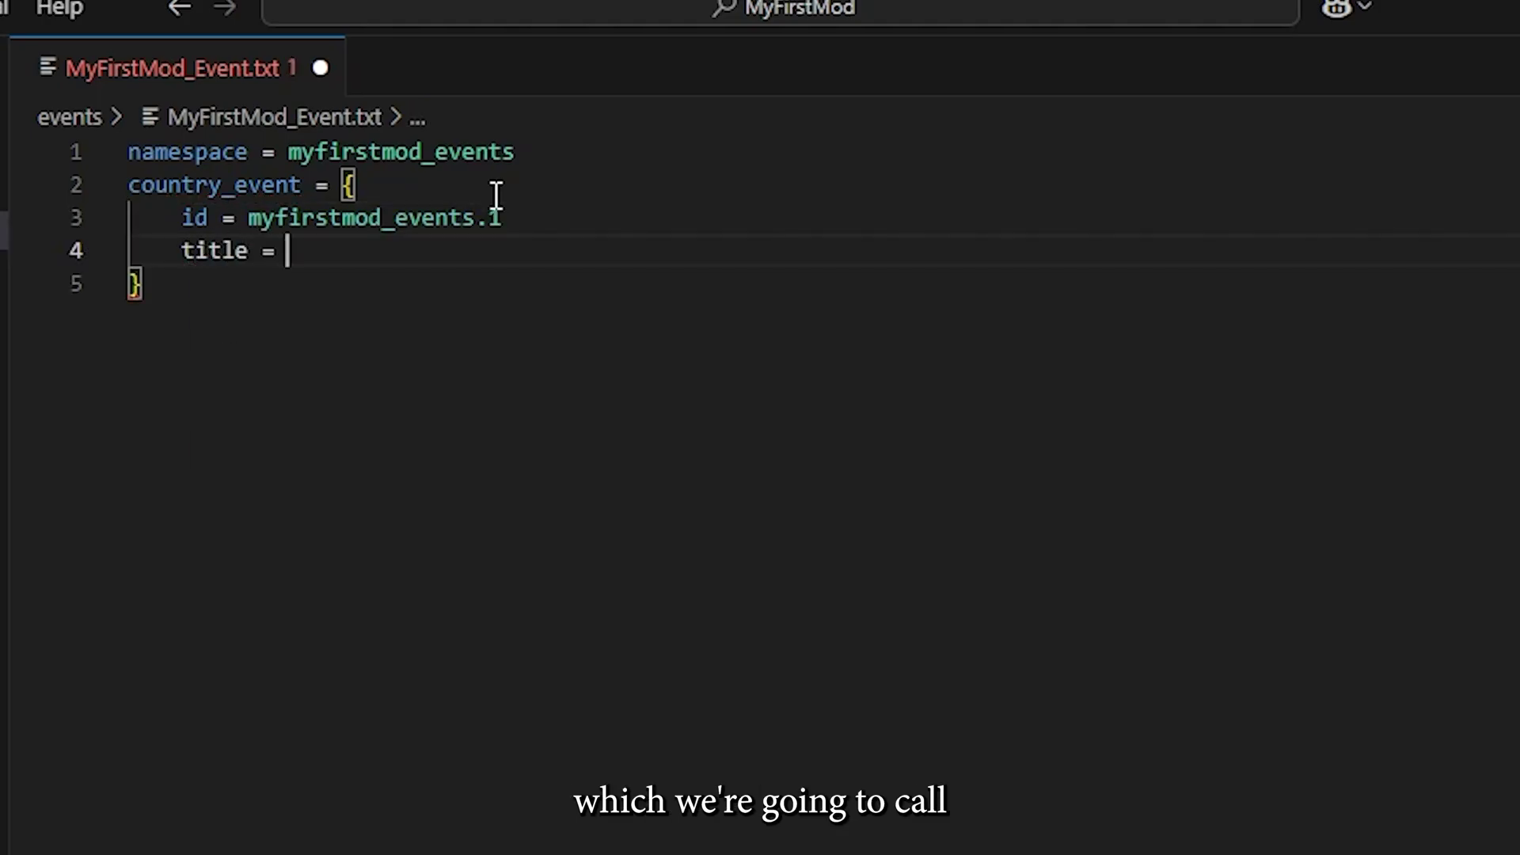
text(myfirstmod_events.)
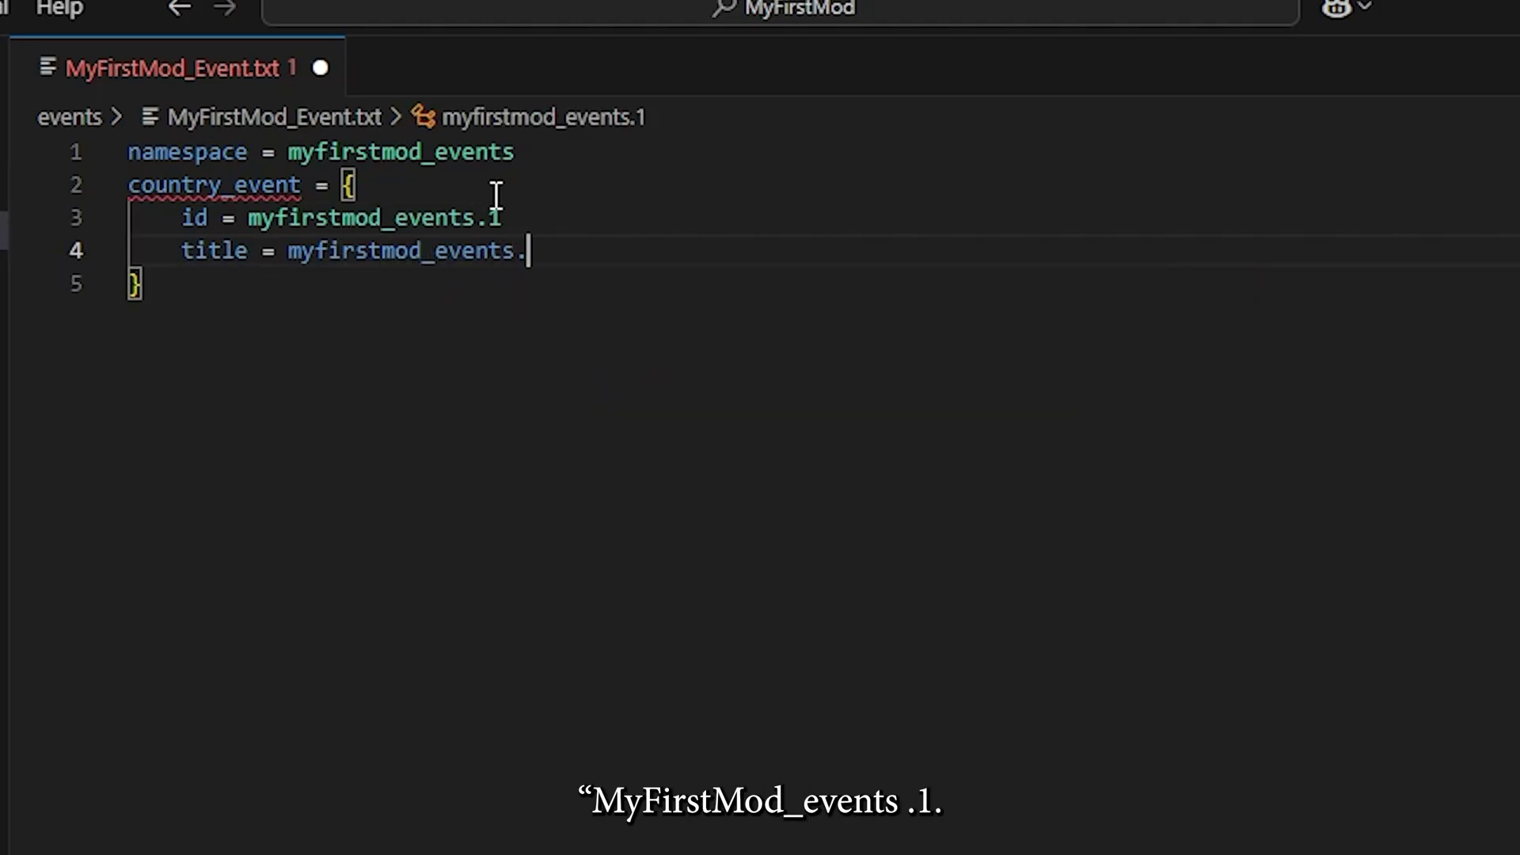
text(1.t)
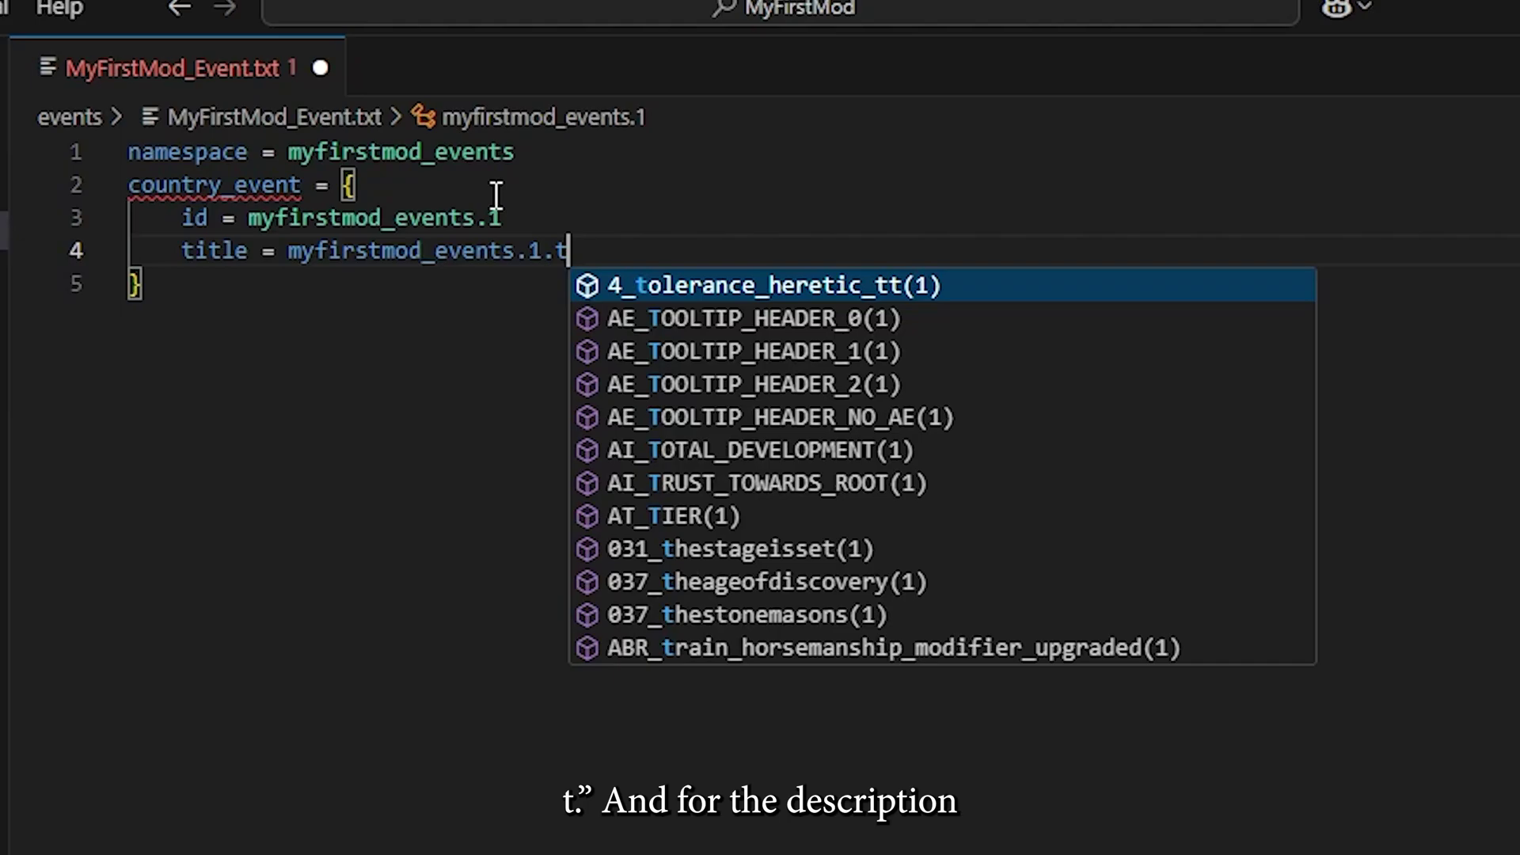
key(Escape)
key(Return)
text(d)
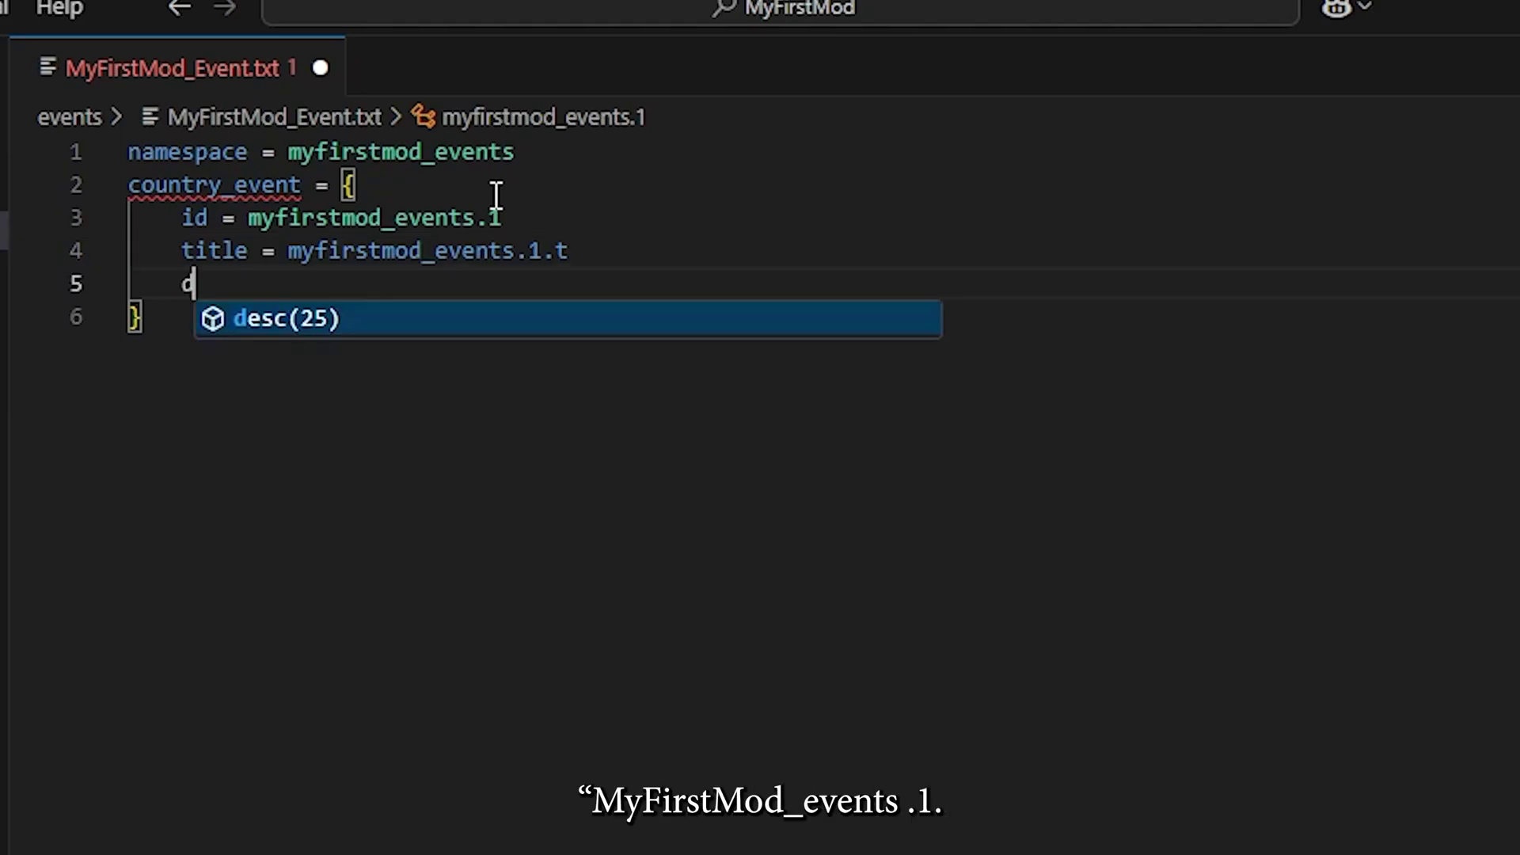
text(esc = myfirstmod_events.1)
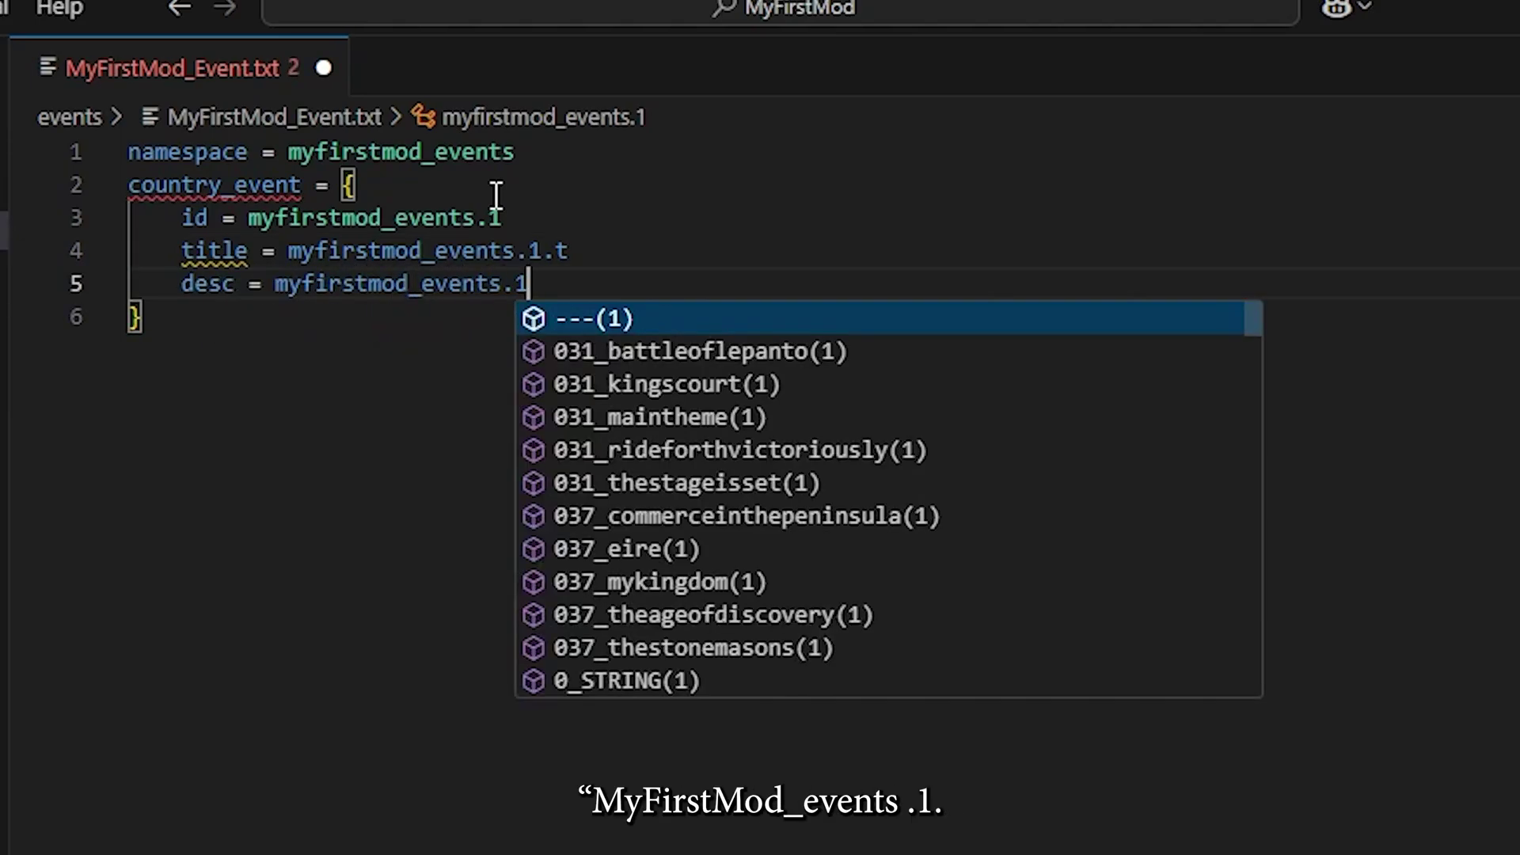
text(.d)
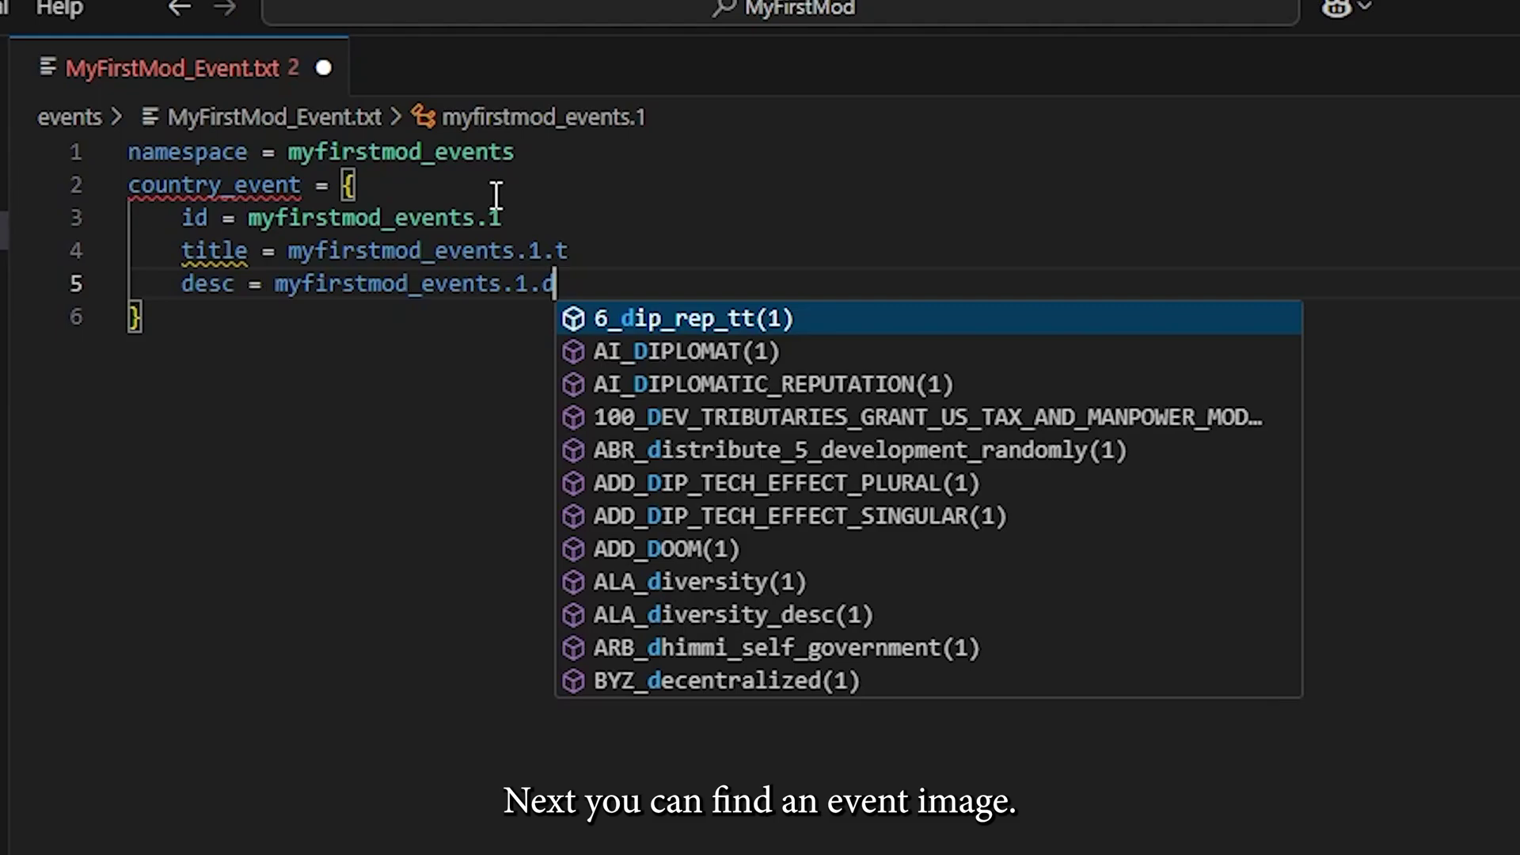
key(Escape)
key(Return)
text(picture )
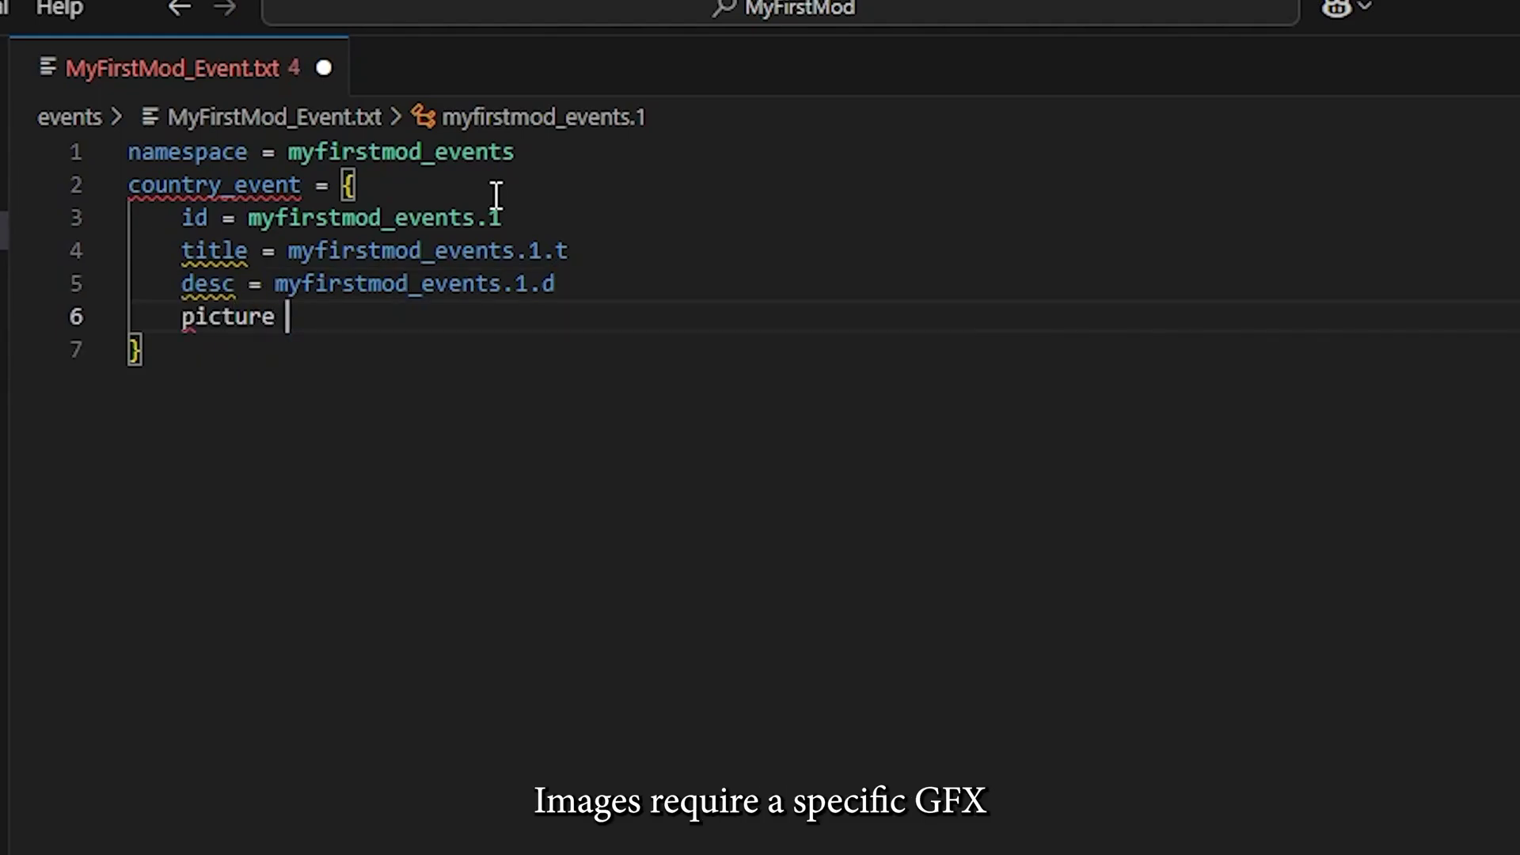
text(=)
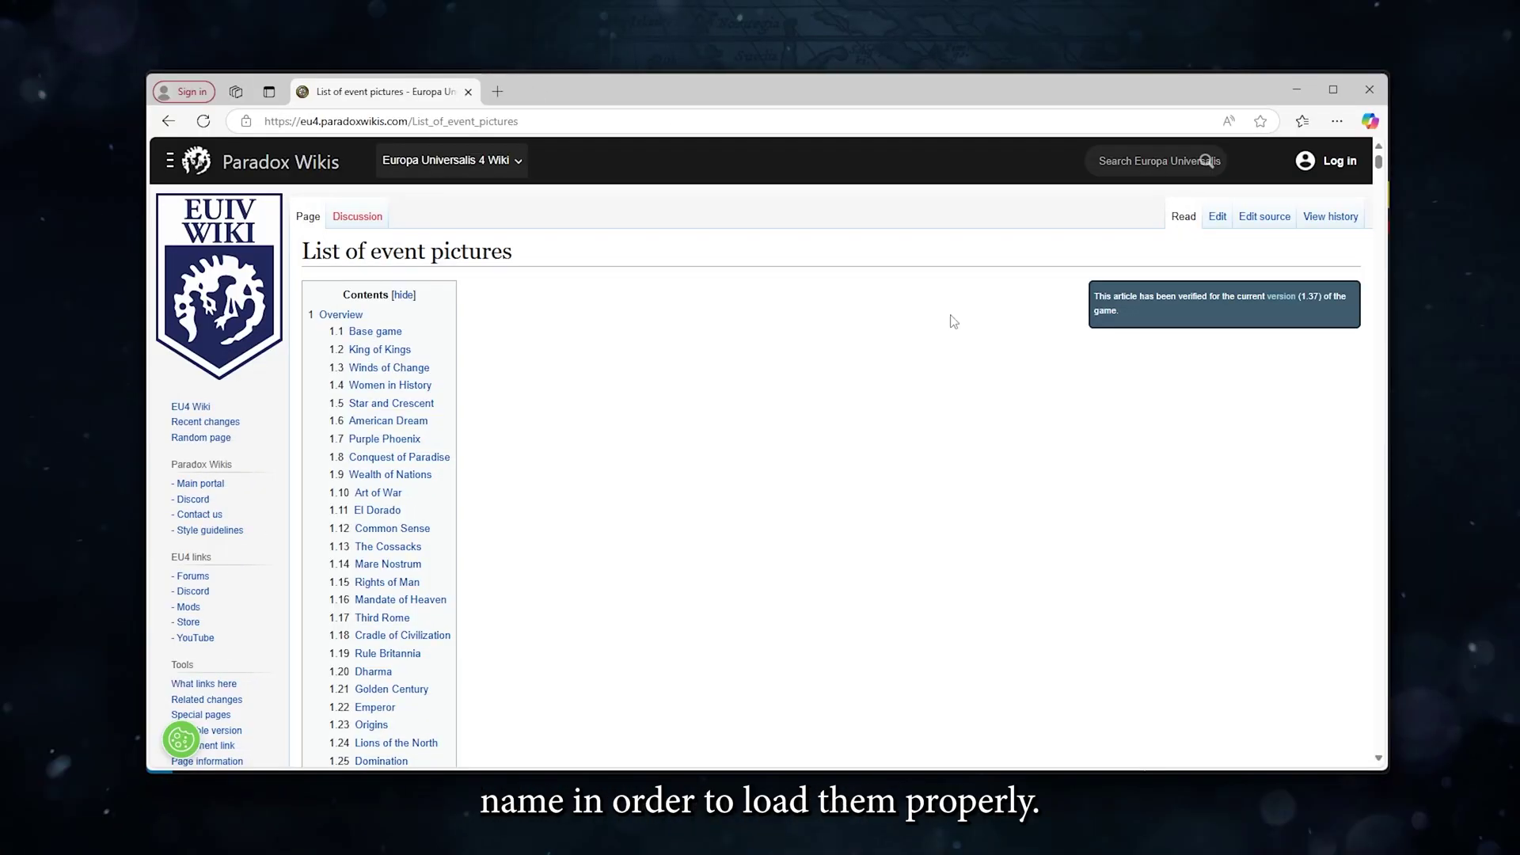
scroll(954, 322, down, 2)
scroll(832, 411, down, 1)
scroll(820, 416, down, 2)
scroll(809, 422, down, 1)
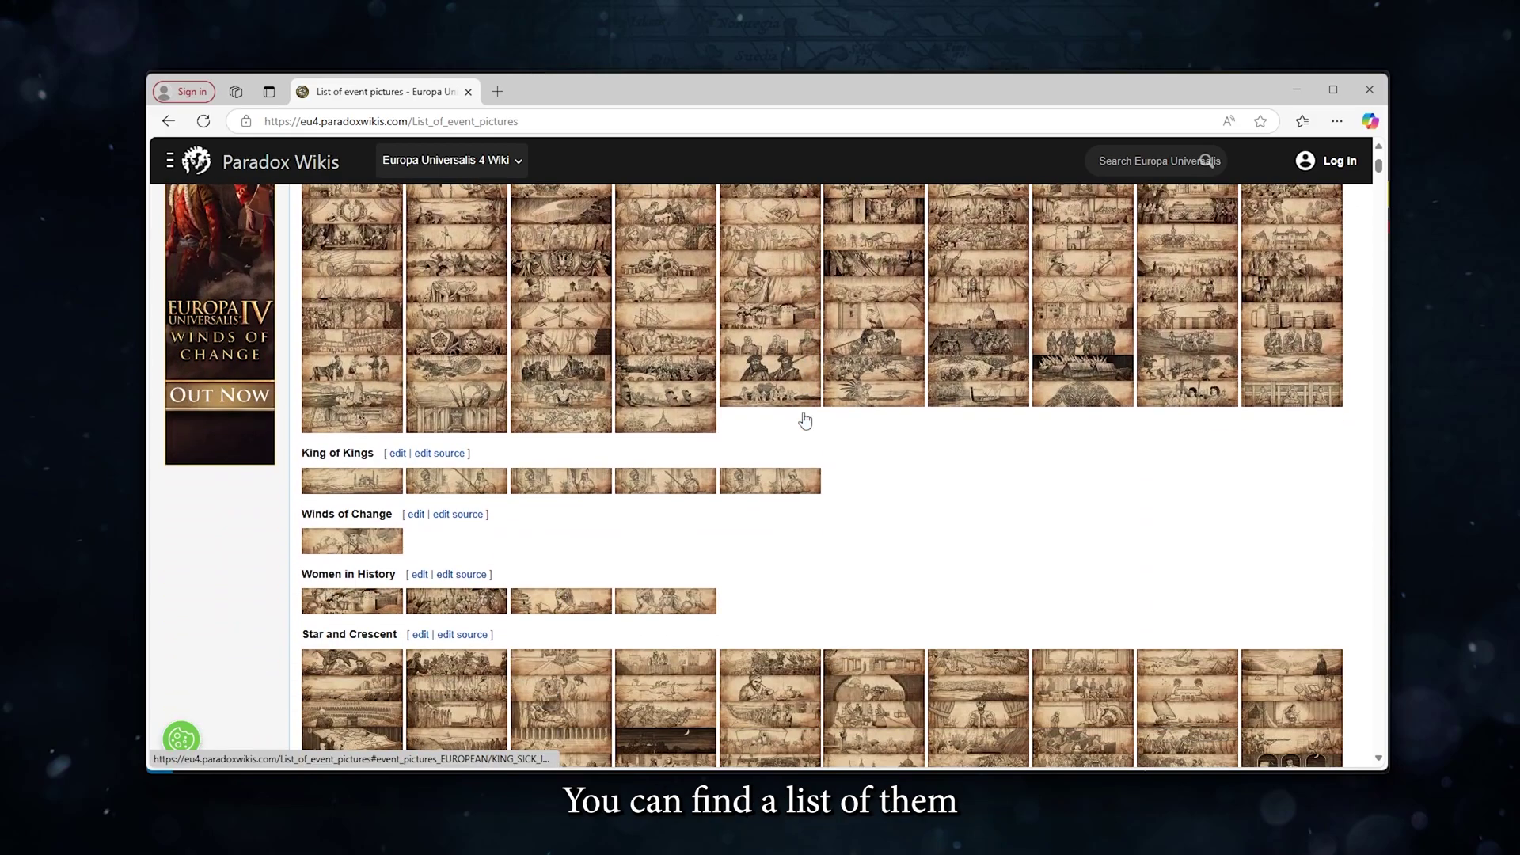
- Copy GHULAMS_ESTATE_DEMANDS_eventPicture from the wiki's event pictures list into the picture line
click(368, 492)
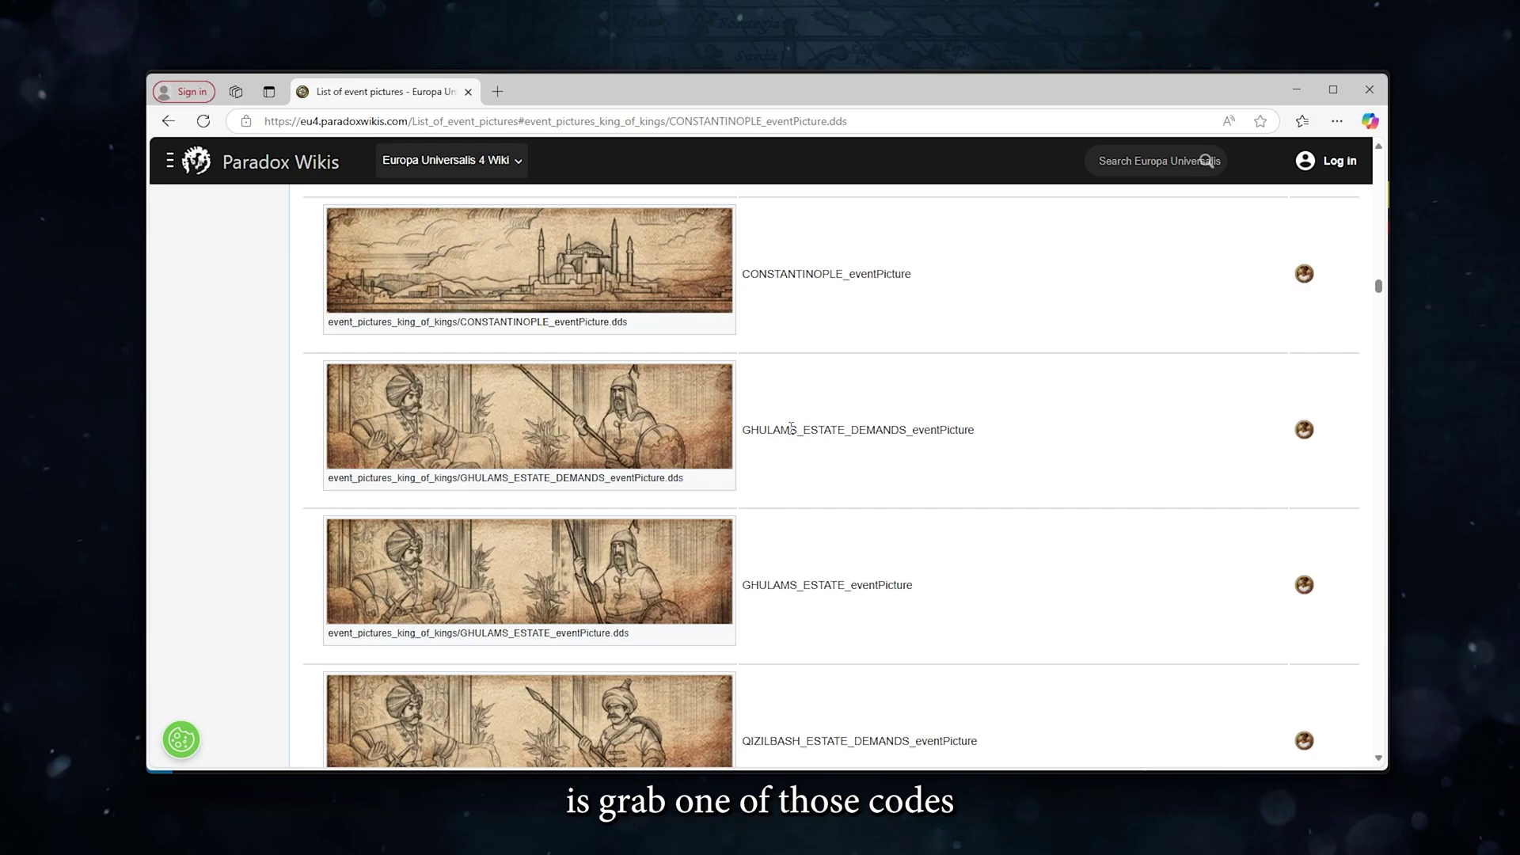
double_click(792, 429)
key(ctrl+c)
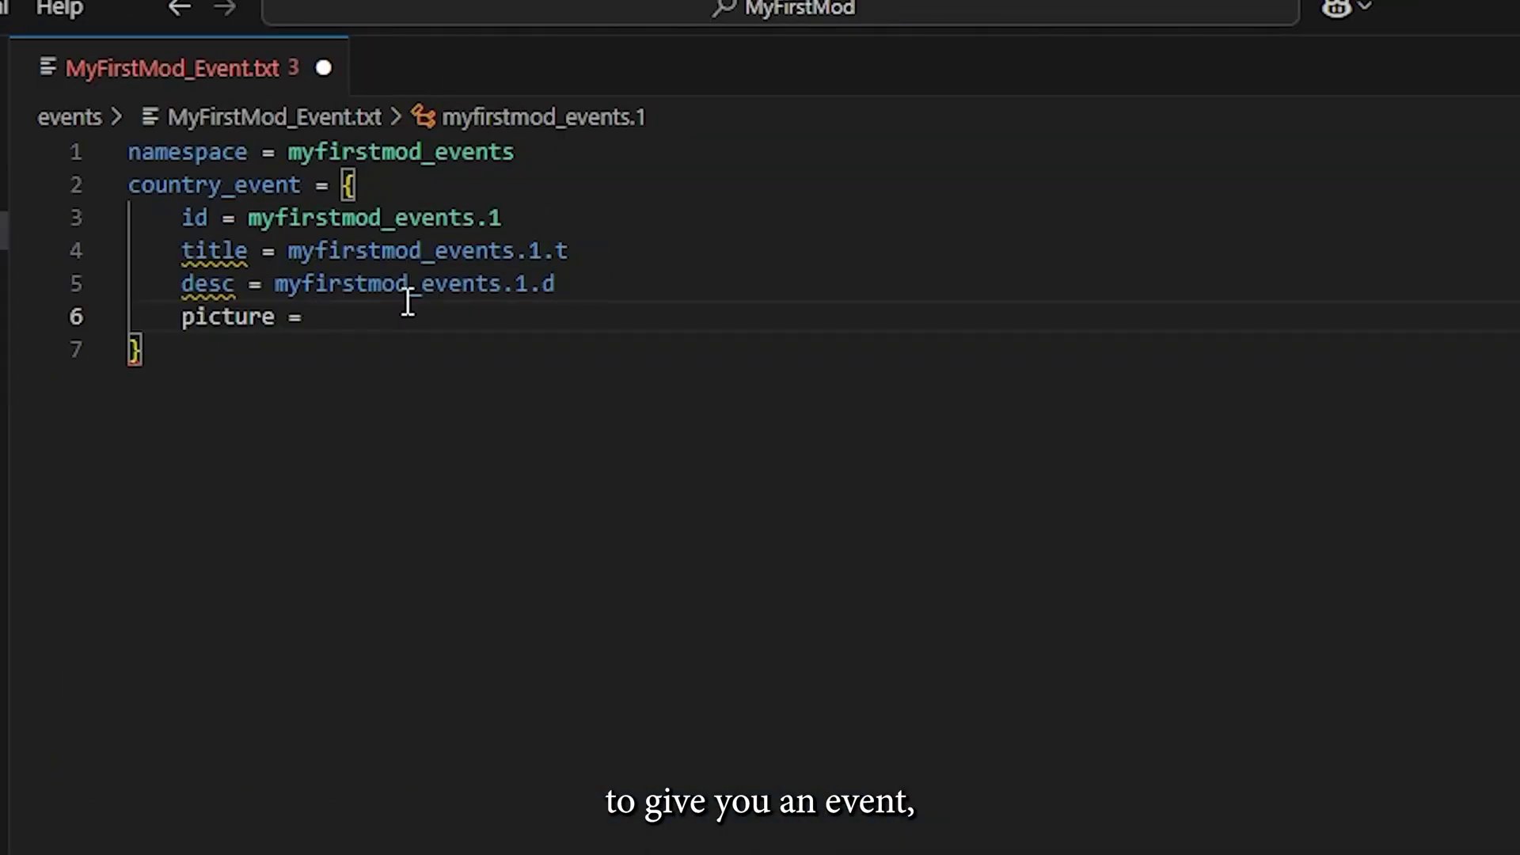
key(ctrl+v)
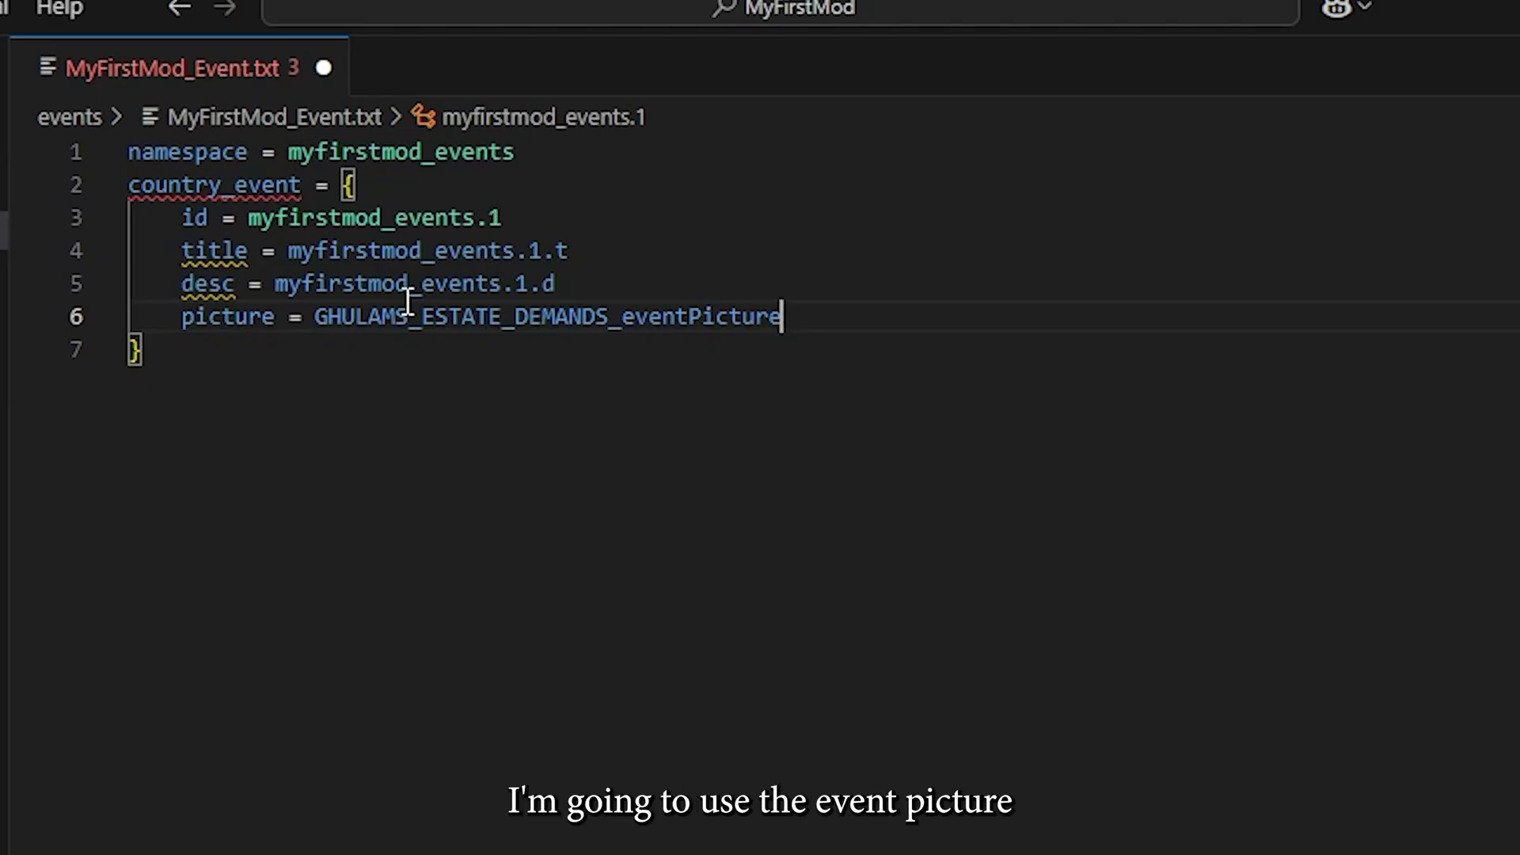
- Replace the line 6 picture value with ANGRY_MOB_eventPicture
double_click(408, 304)
text(ANGRY_)
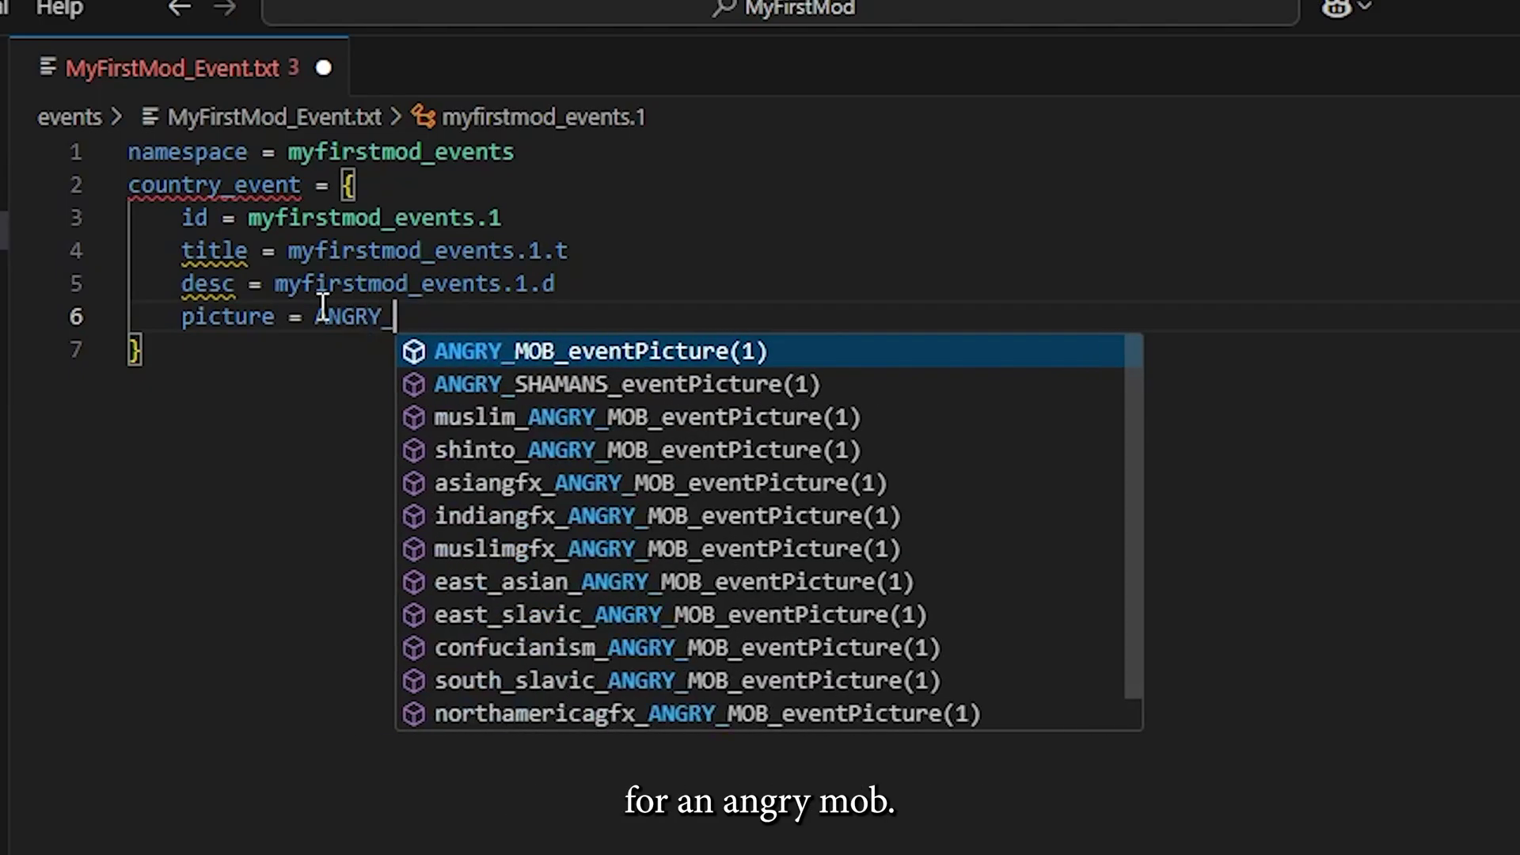
text(MOB_)
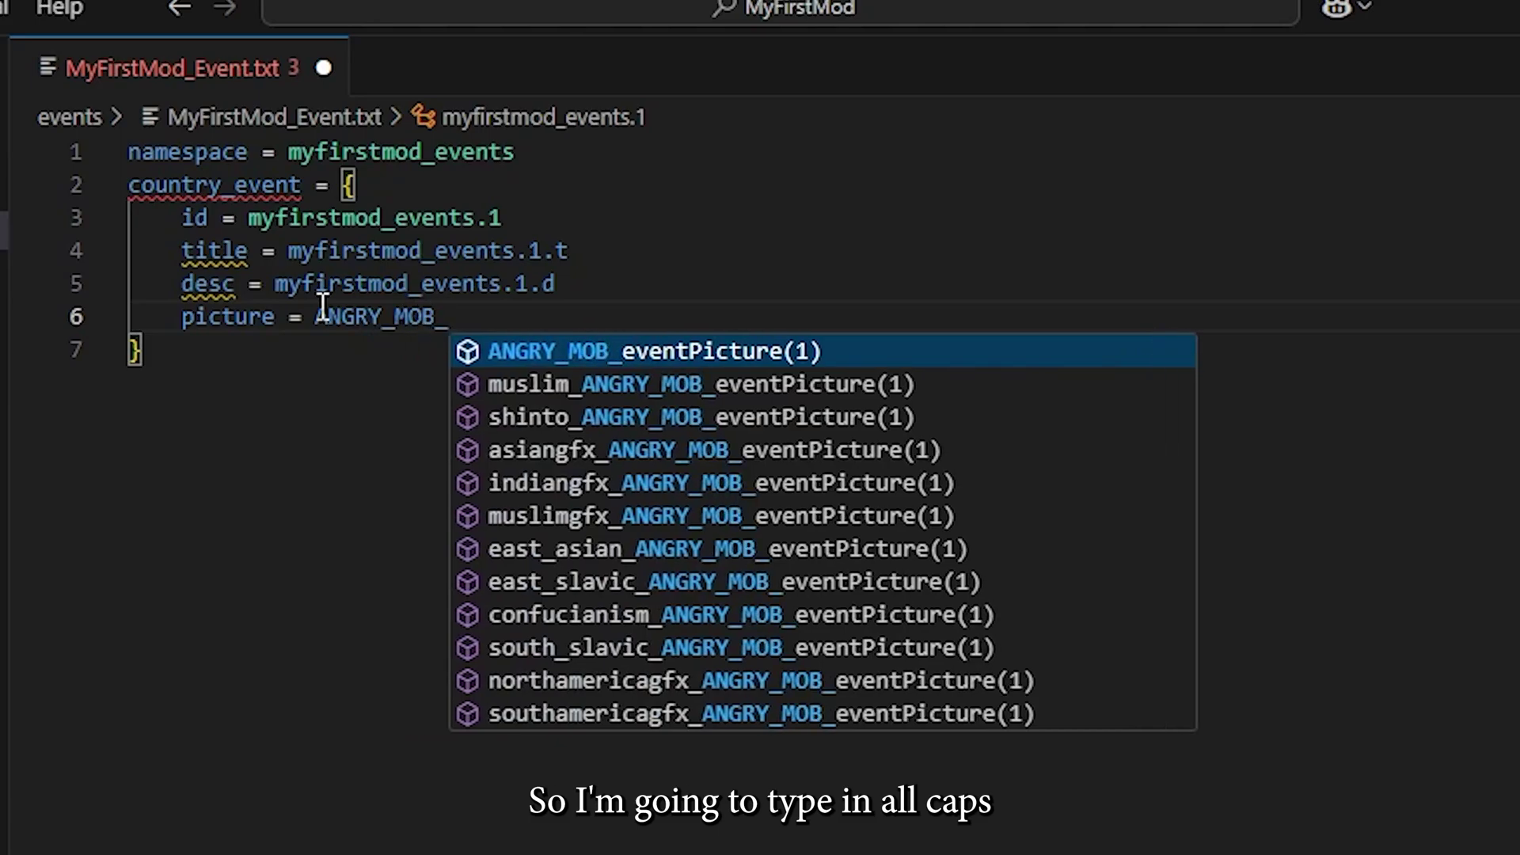
text(eventP)
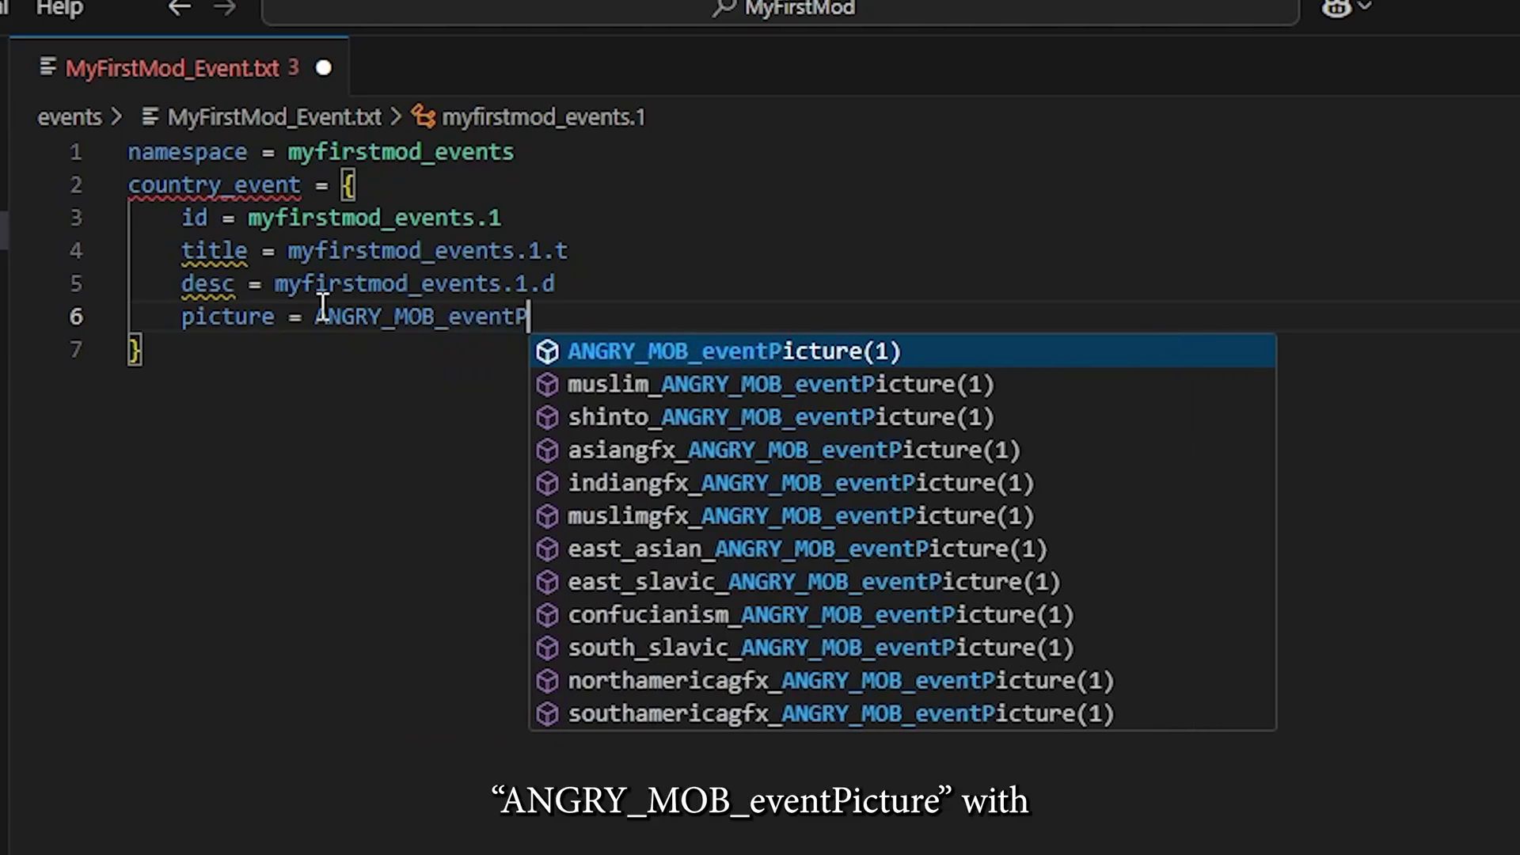
text(icture)
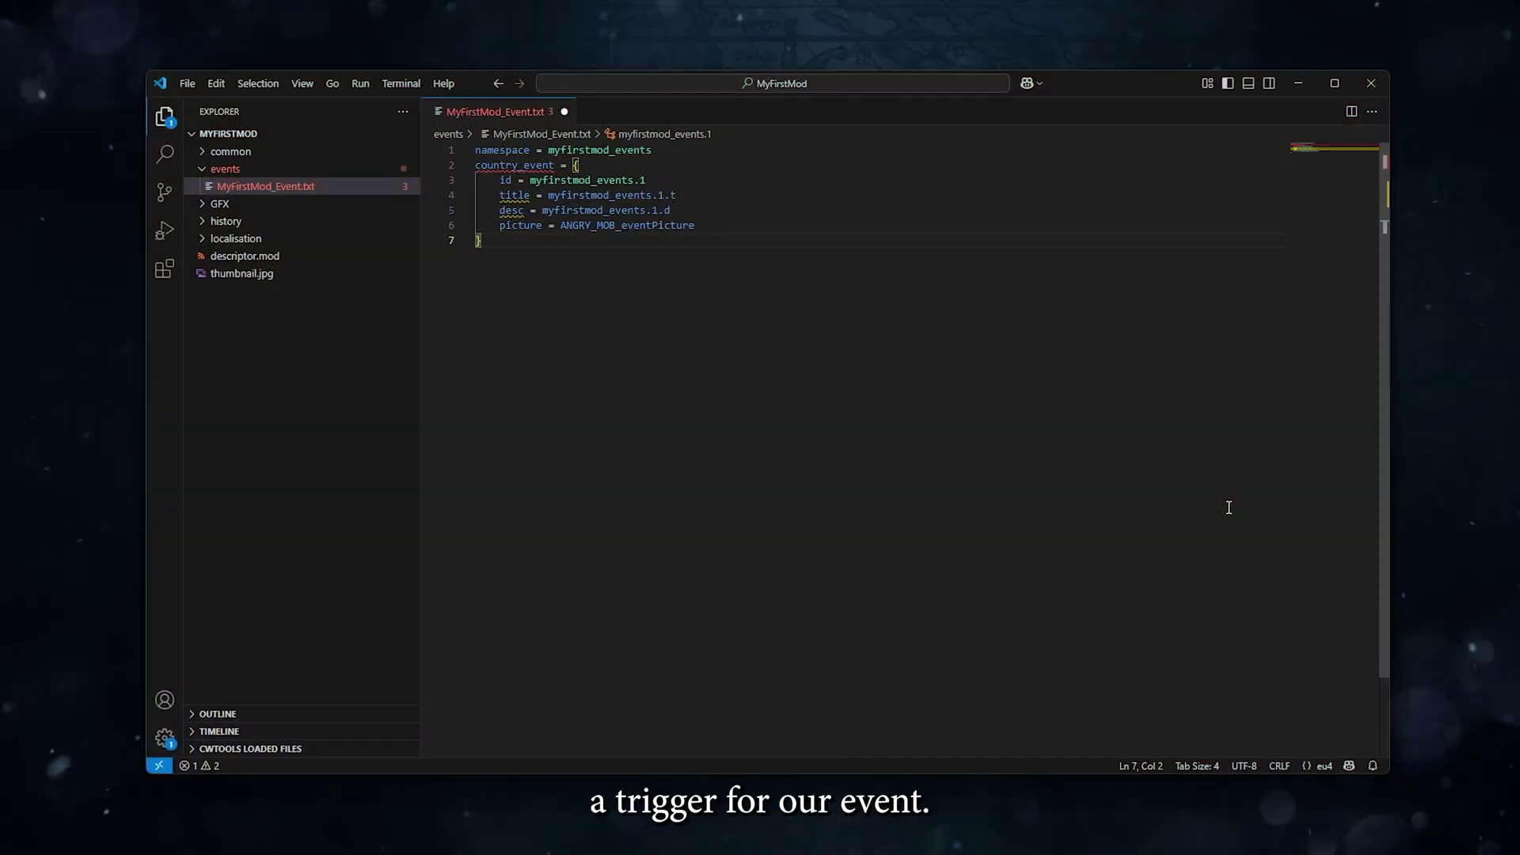
- Add a trigger = { } block below the picture line containing tag = MFM
double_click(749, 232)
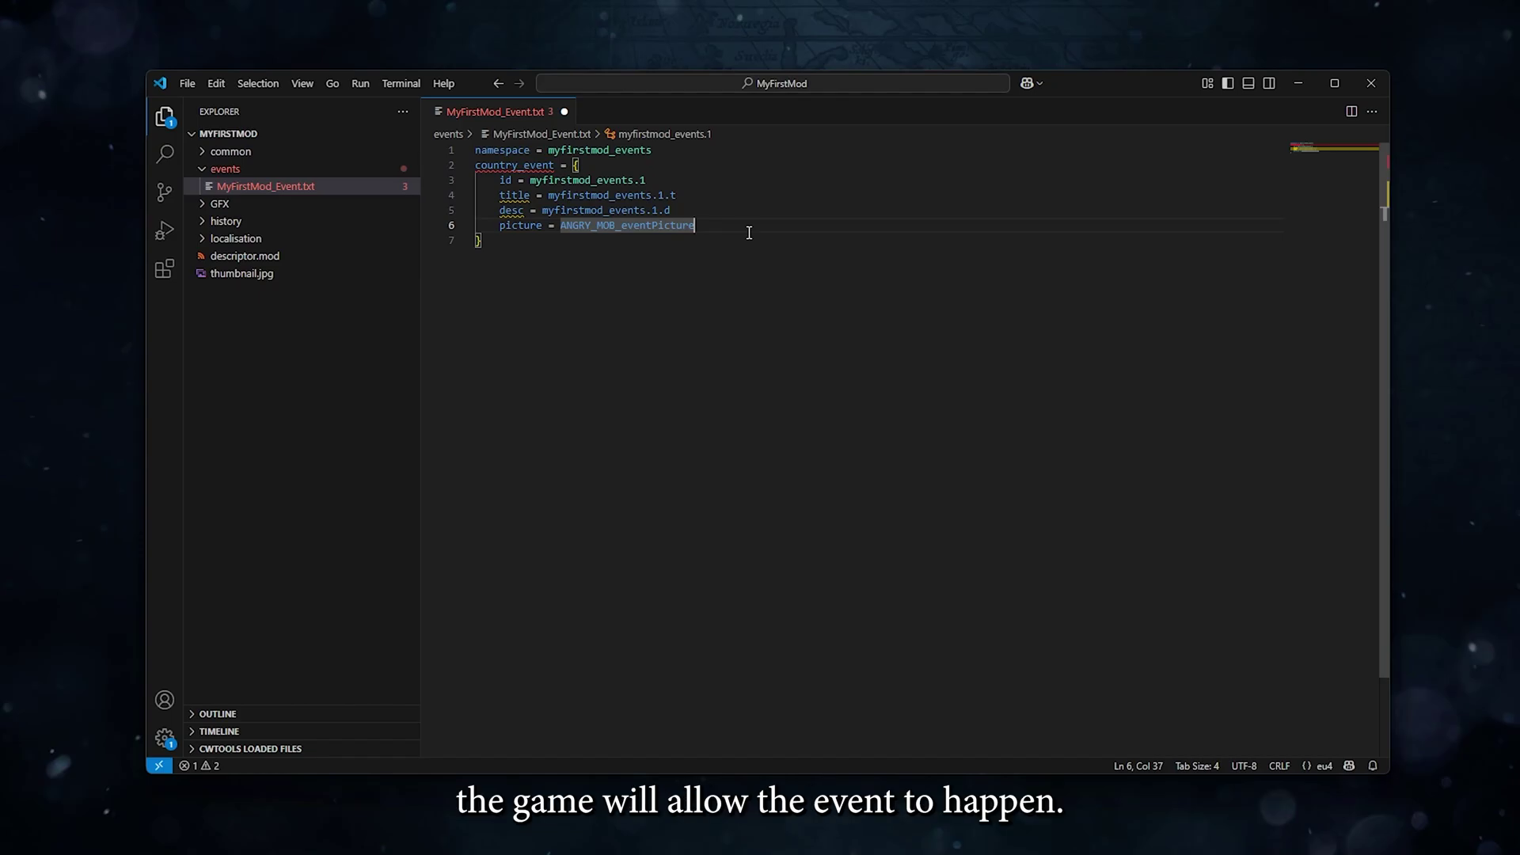
key(Return)
key(Return)
text(tr)
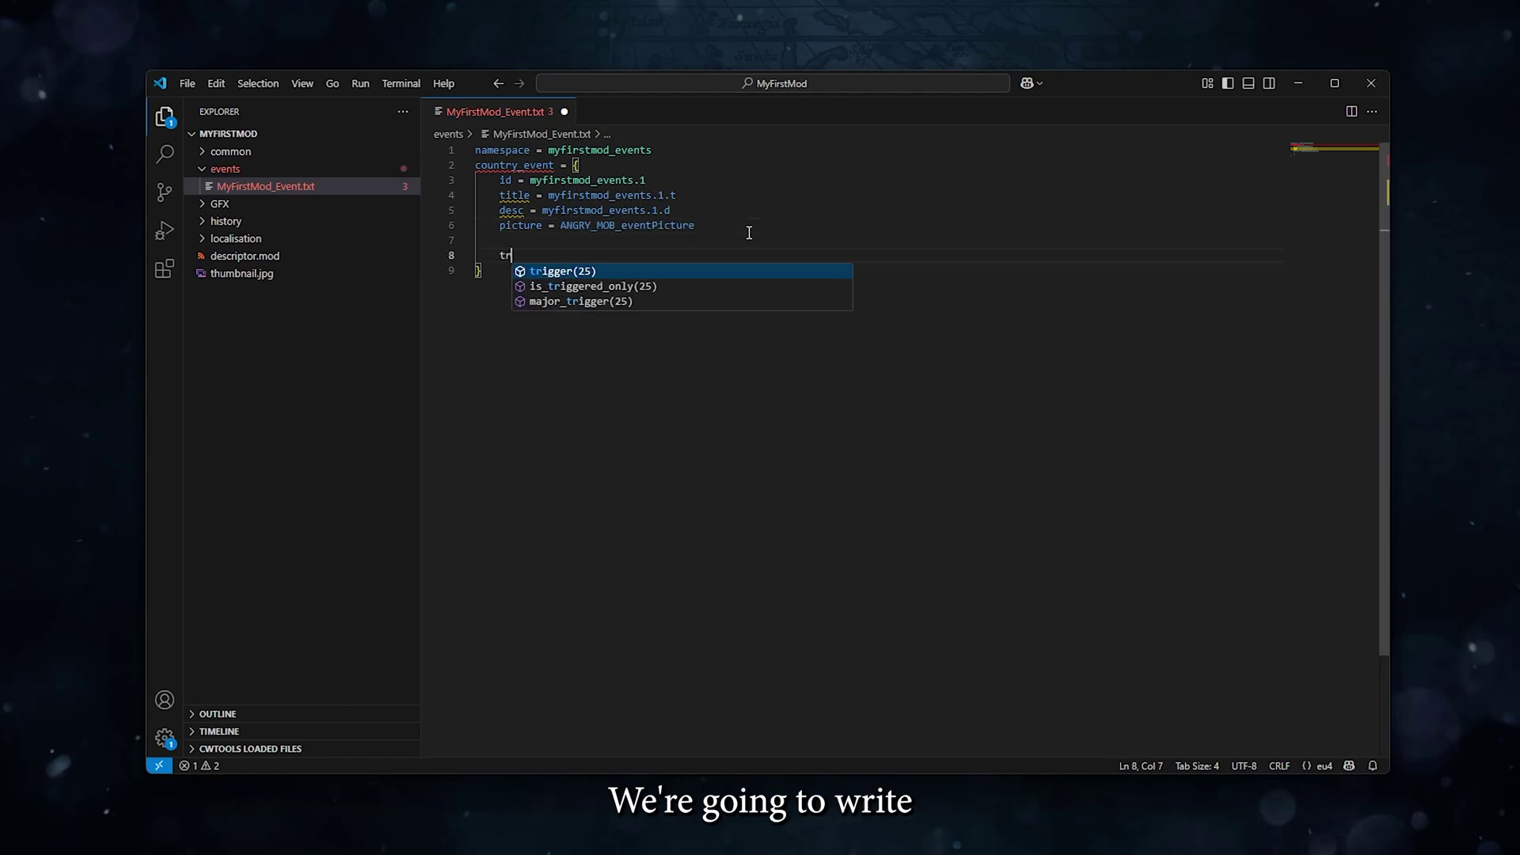
text(igger = {)
key(Return)
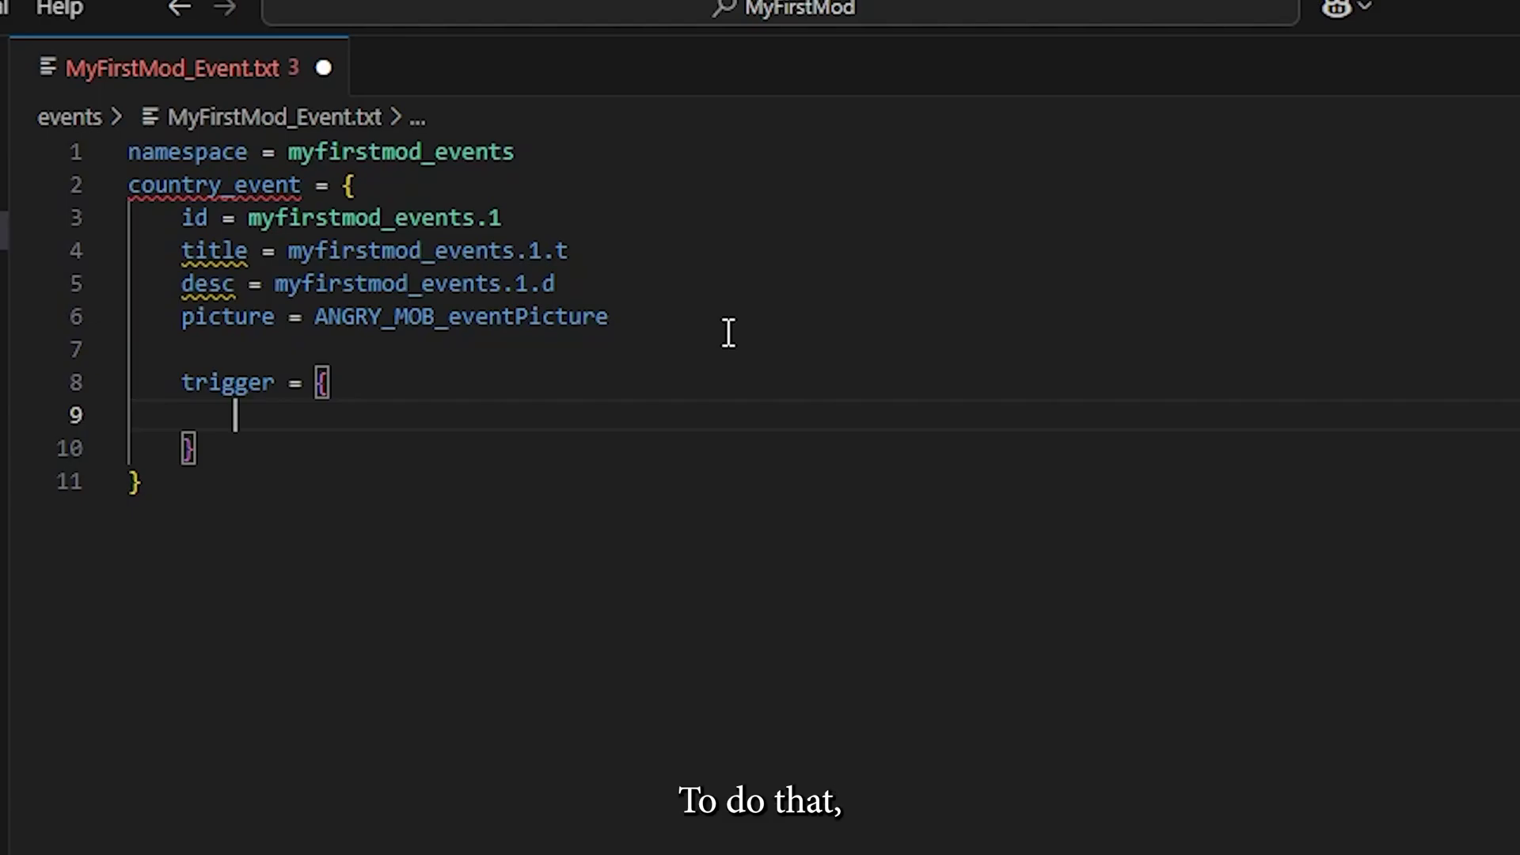
text(t)
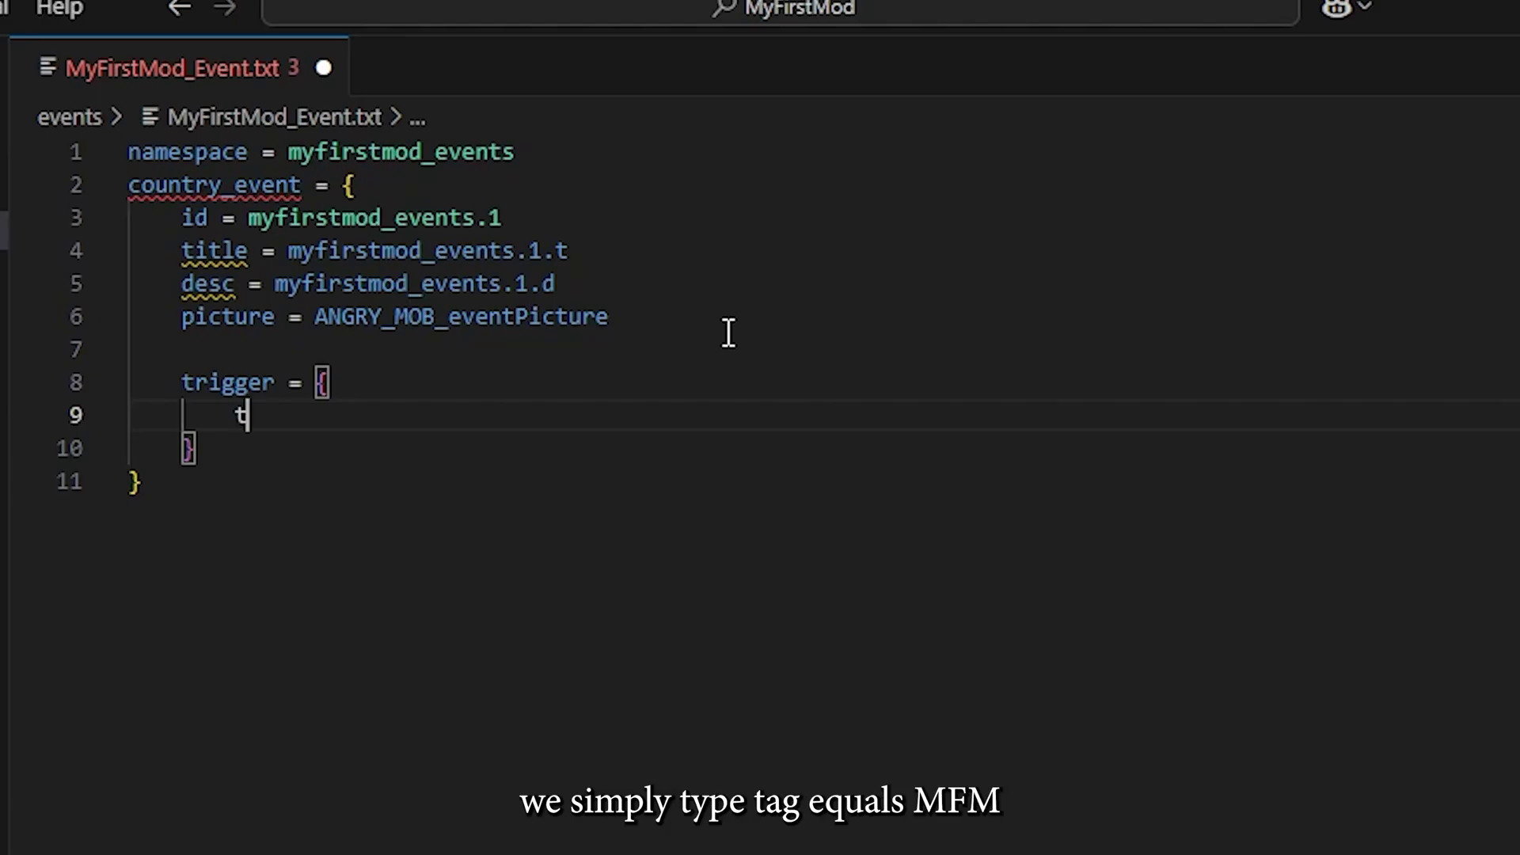
text(ag = MF)
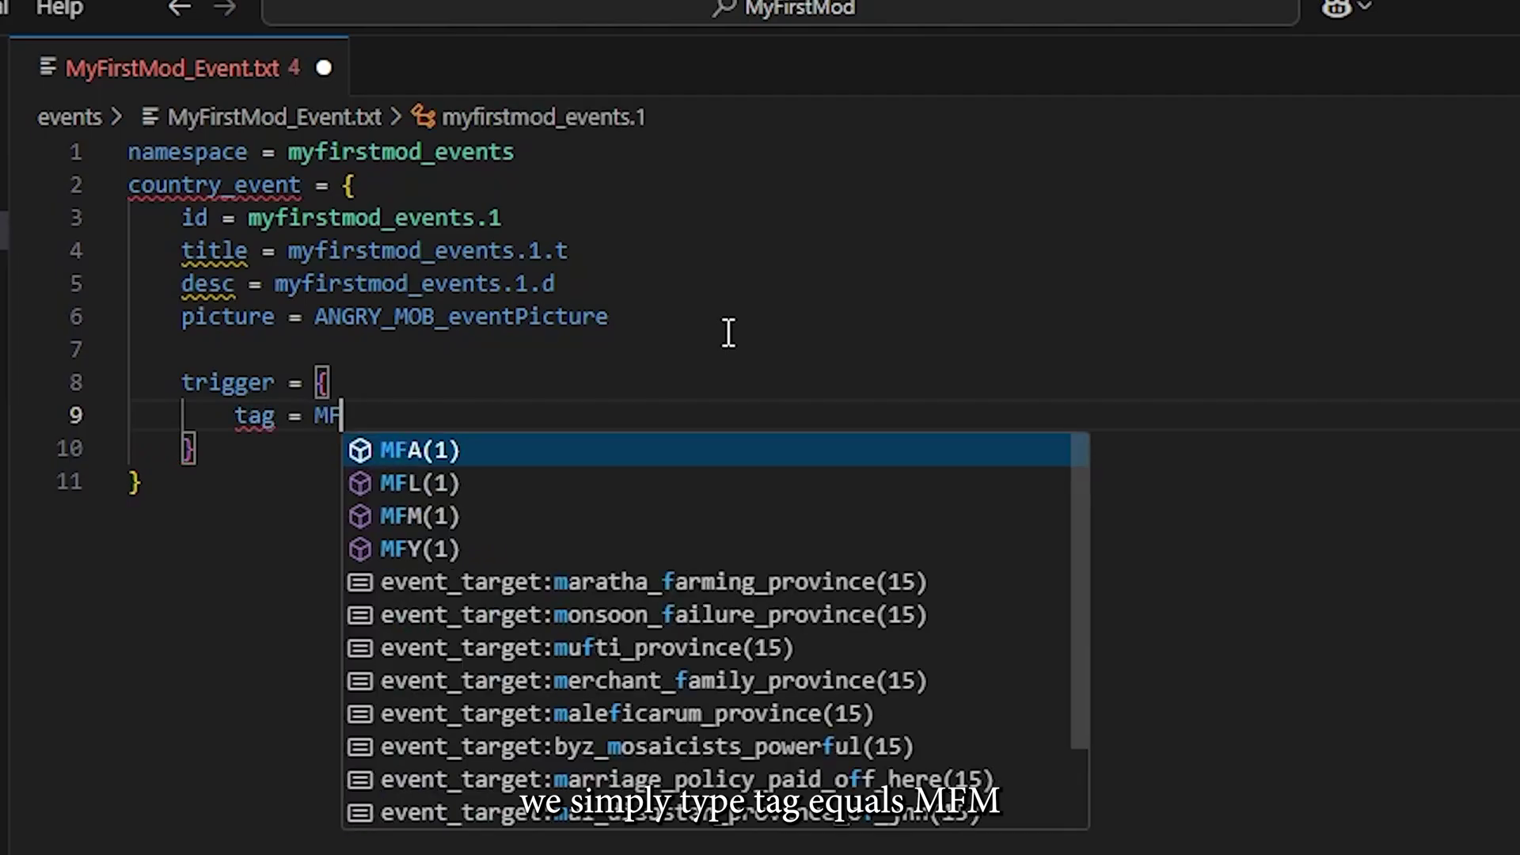
text(M)
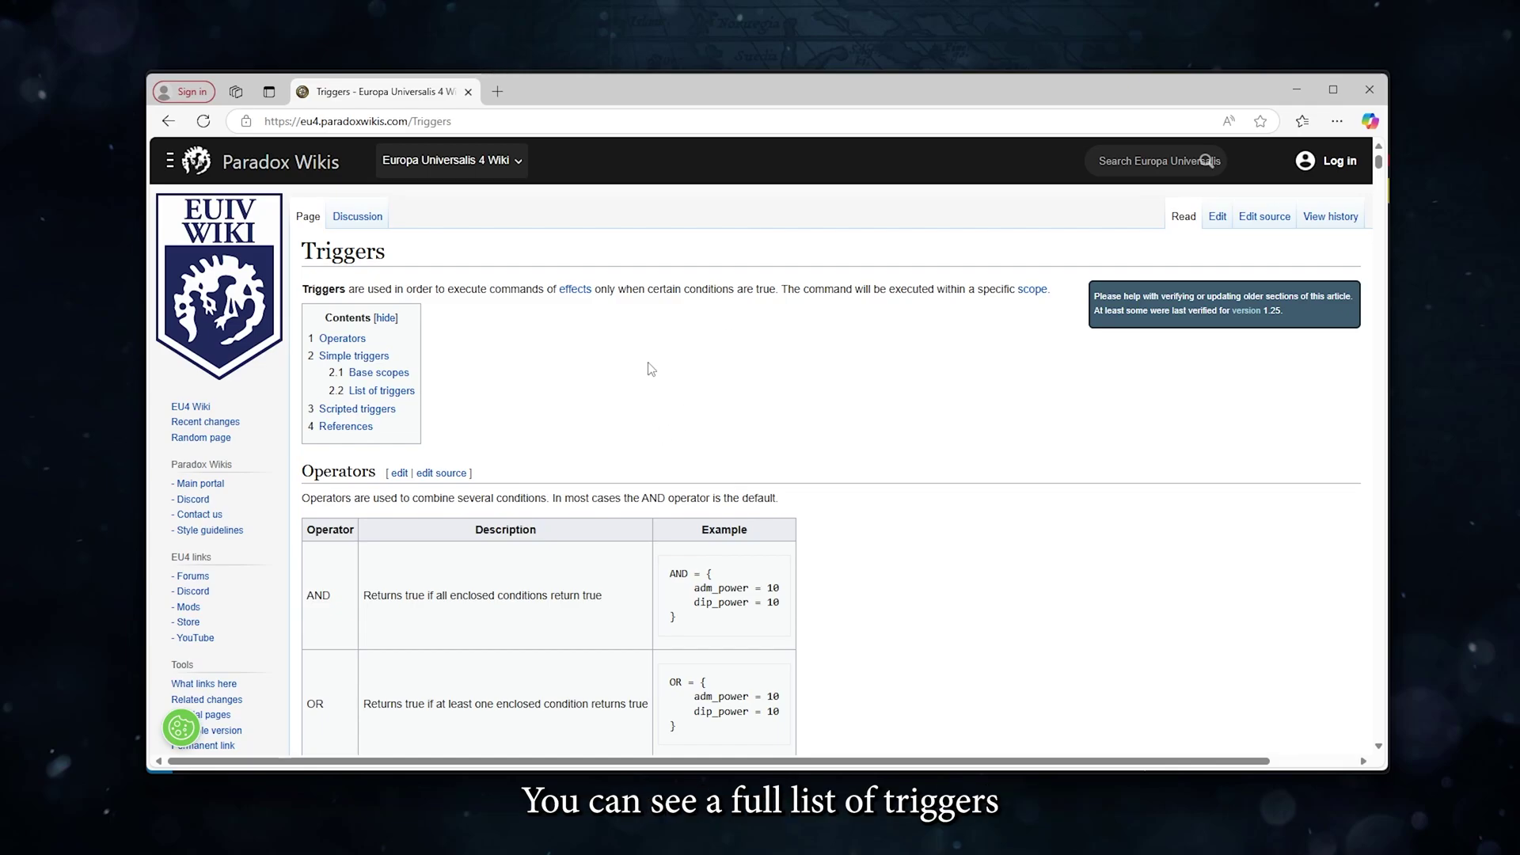
scroll(659, 367, down, 1)
scroll(659, 367, down, 2)
scroll(659, 367, down, 1)
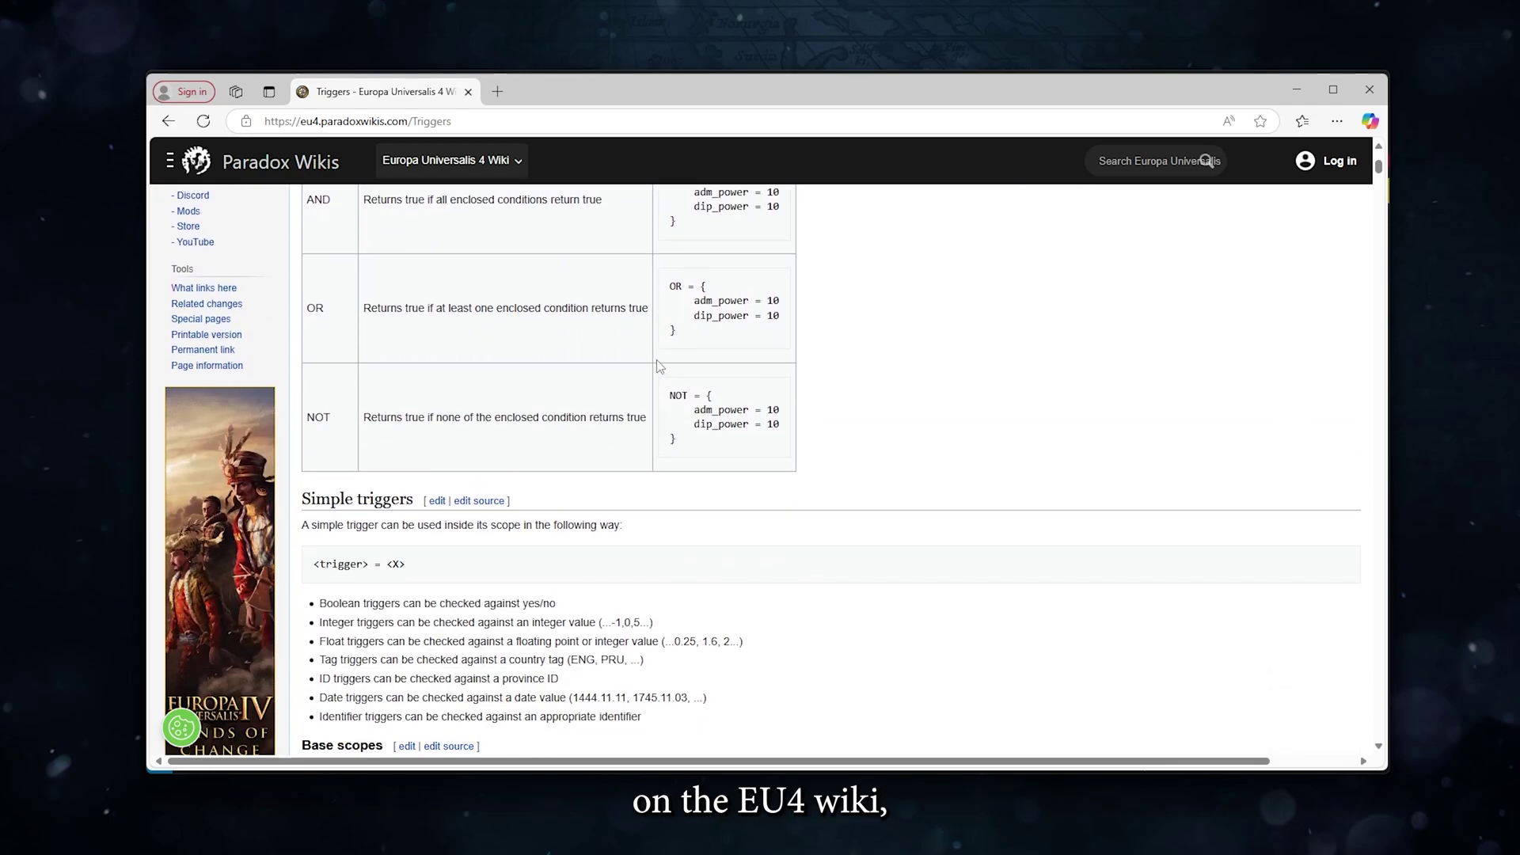
scroll(658, 366, down, 1)
scroll(659, 367, down, 2)
scroll(660, 367, down, 1)
scroll(660, 368, down, 2)
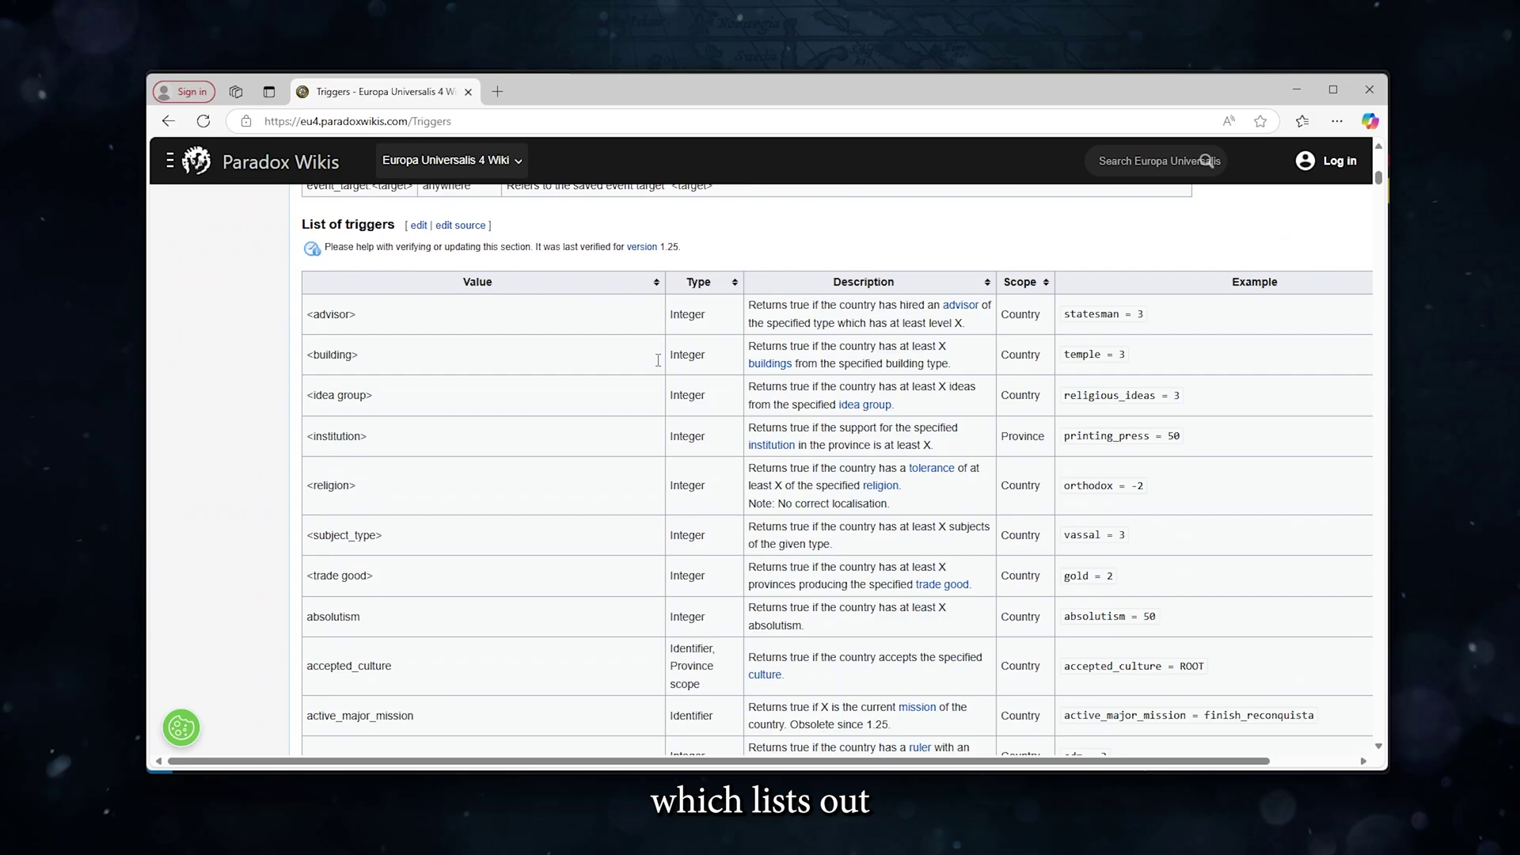
scroll(659, 368, down, 1)
scroll(660, 368, up, 1)
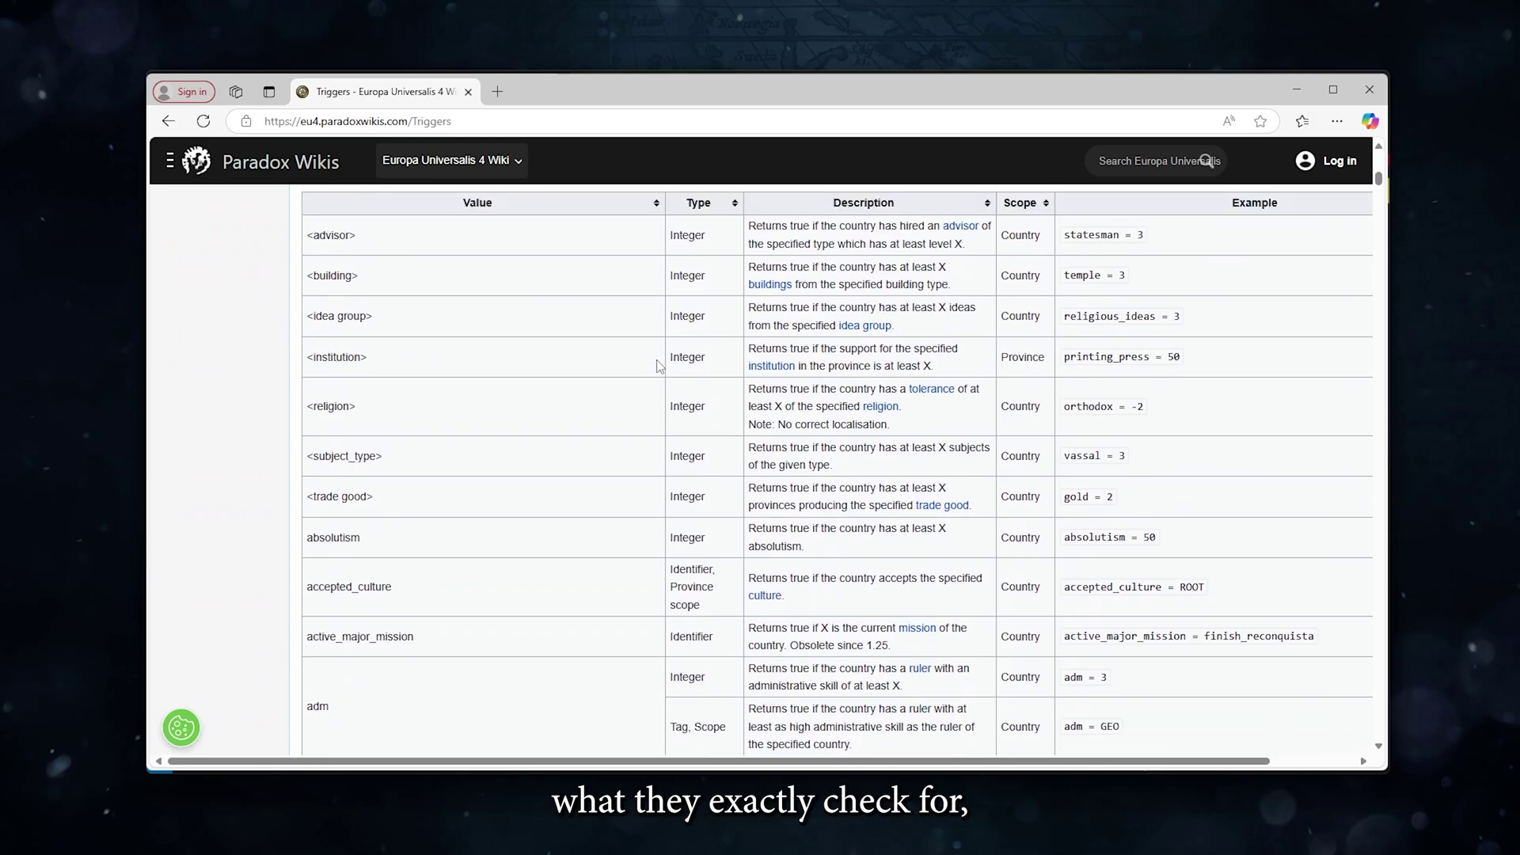
scroll(476, 307, down, 3)
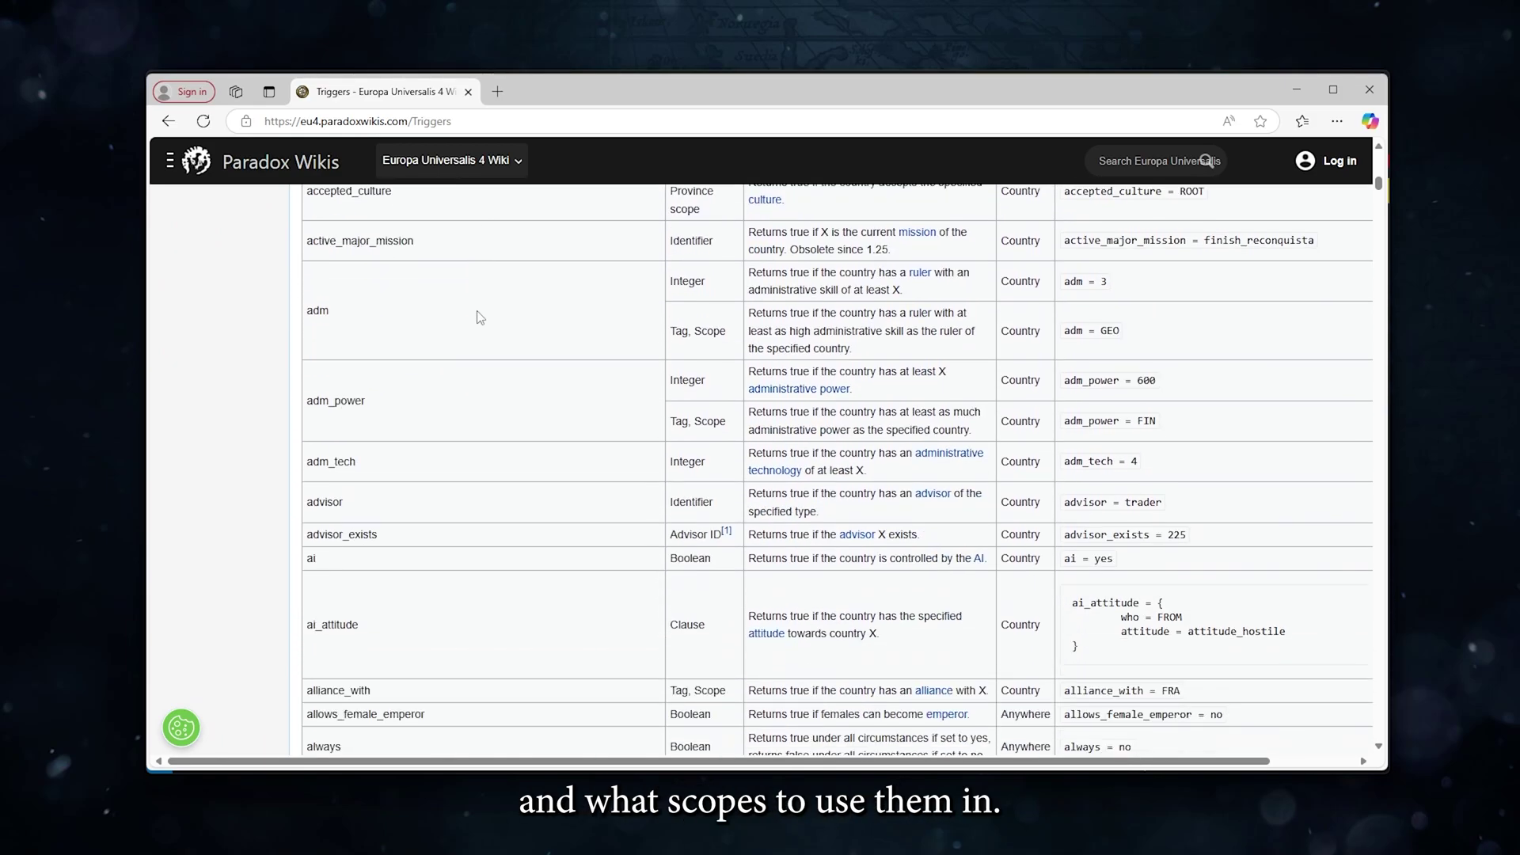
scroll(475, 306, down, 3)
scroll(478, 316, down, 3)
scroll(478, 317, down, 3)
scroll(475, 328, down, 3)
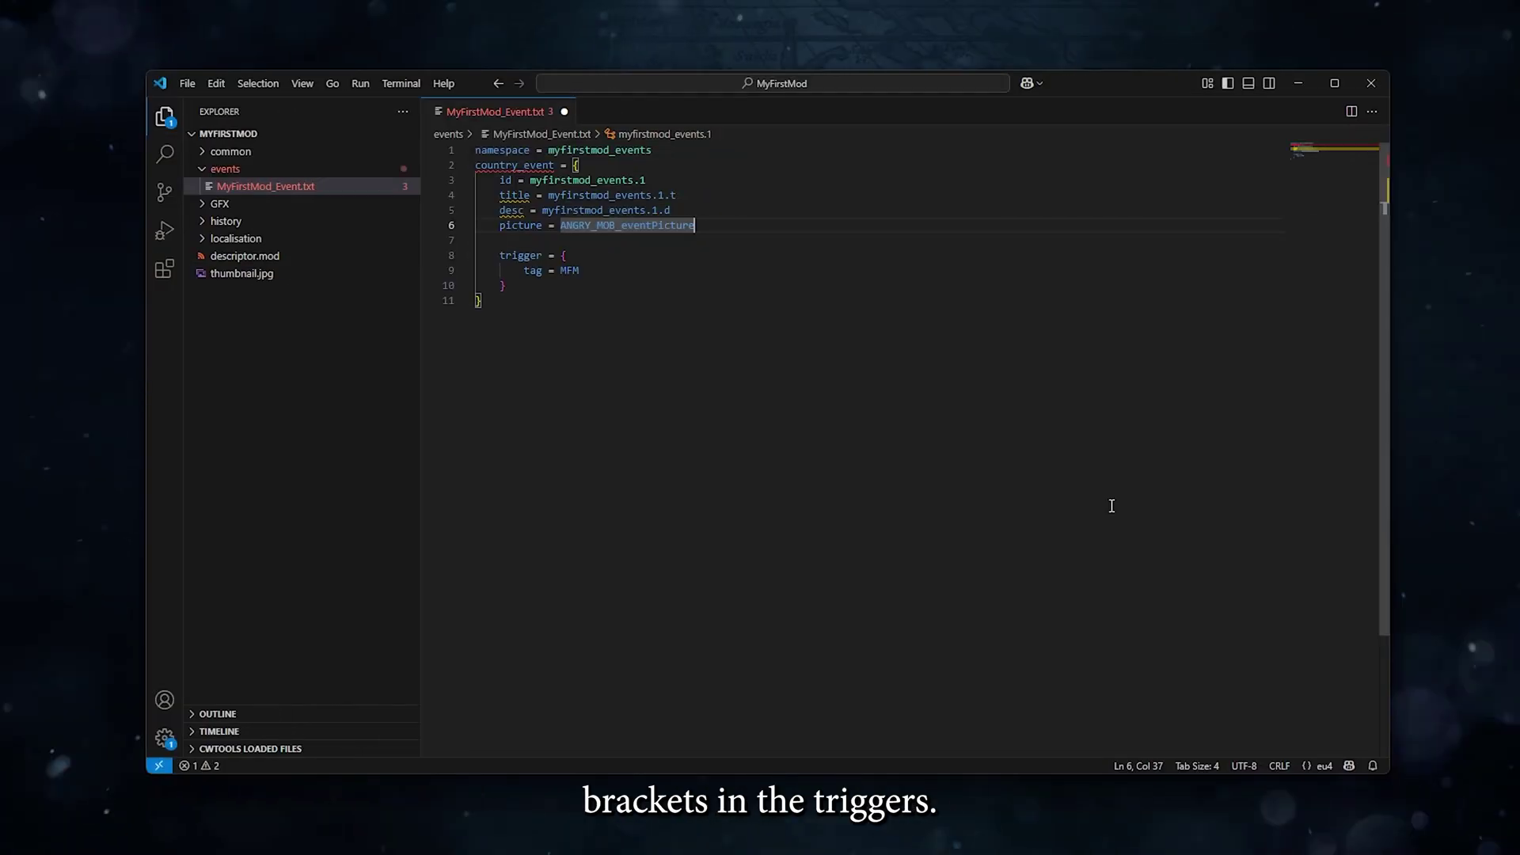
- Add NOT = { stability = 3 } below tag = MFM in the trigger block
double_click(600, 269)
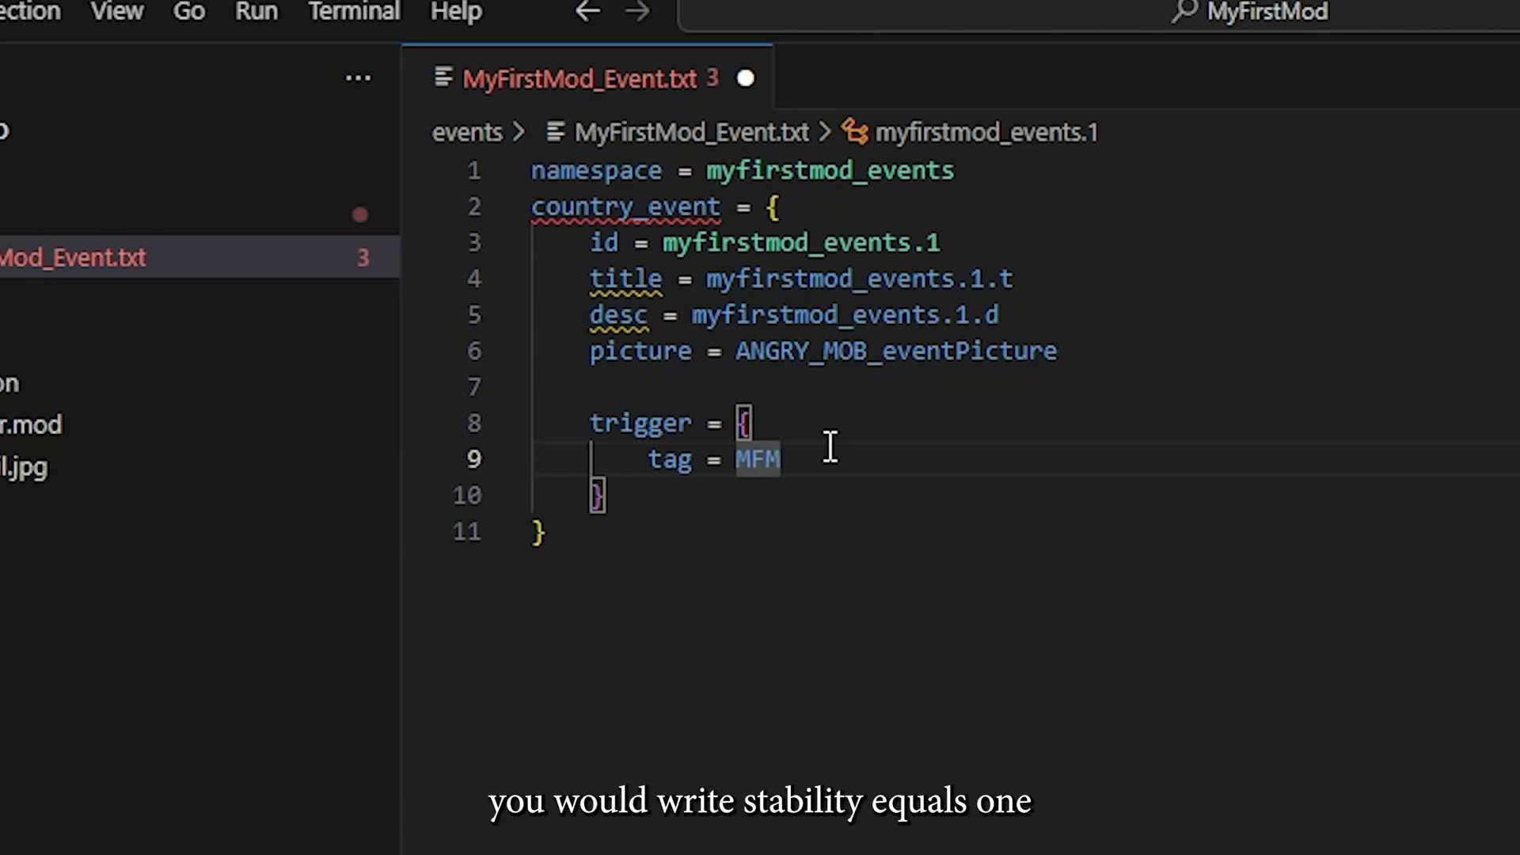
key(Return)
text(stability = 1)
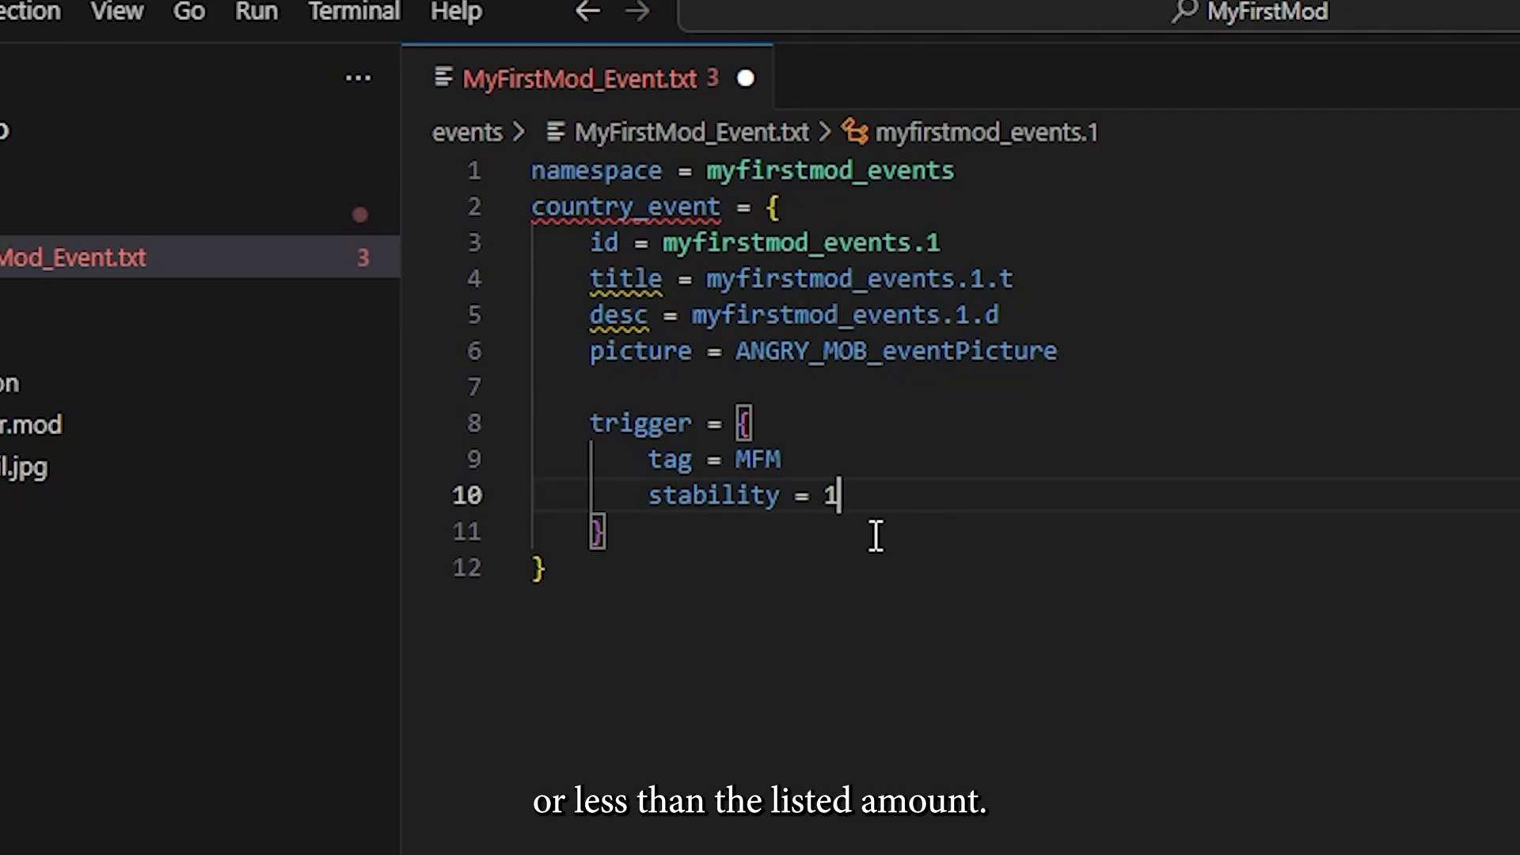
key(Return)
text(NOT)
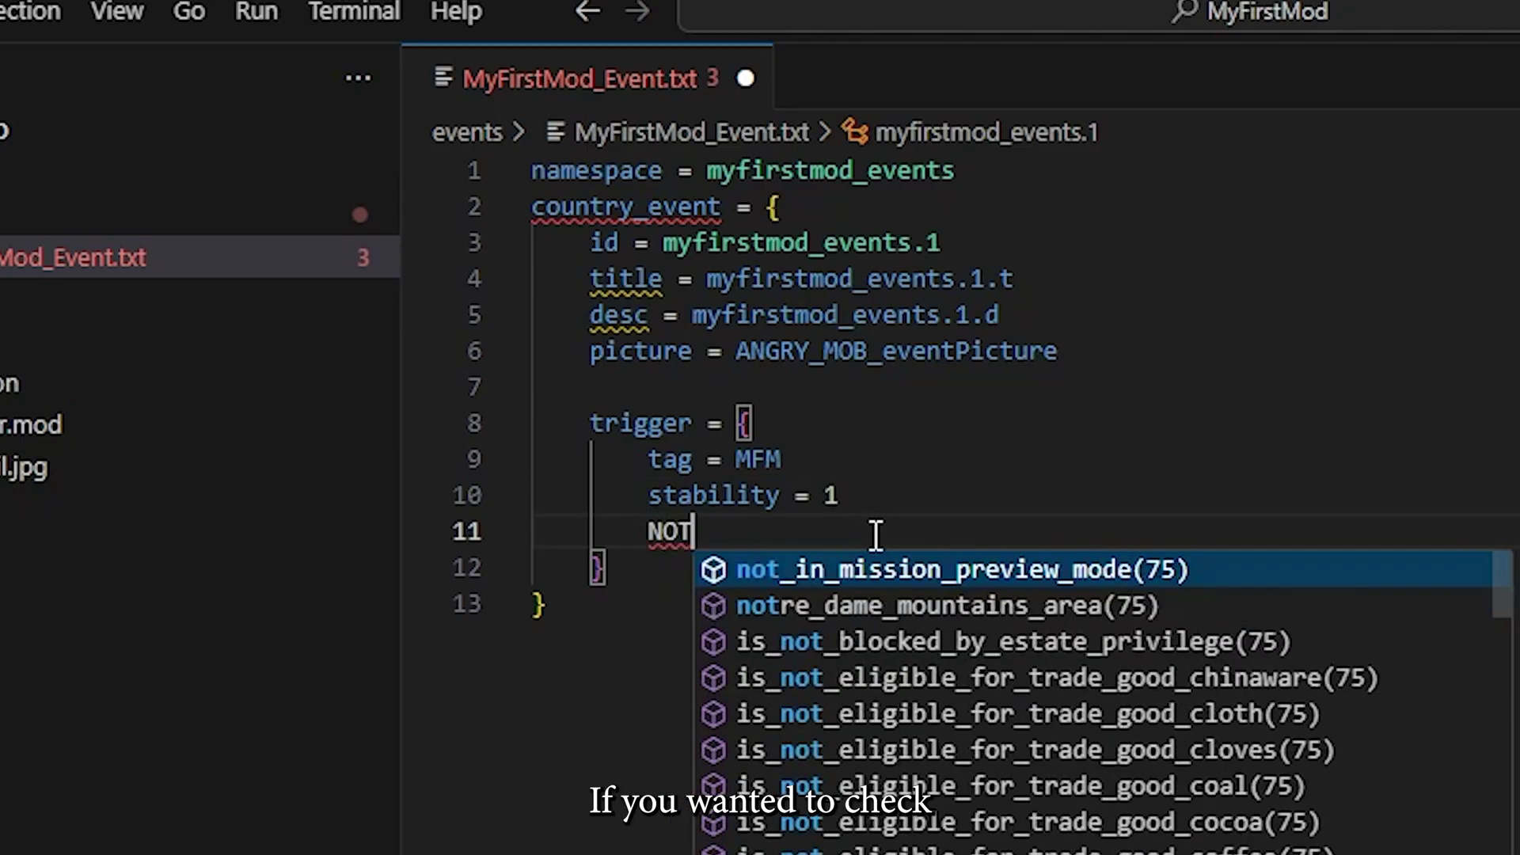
text( = { )
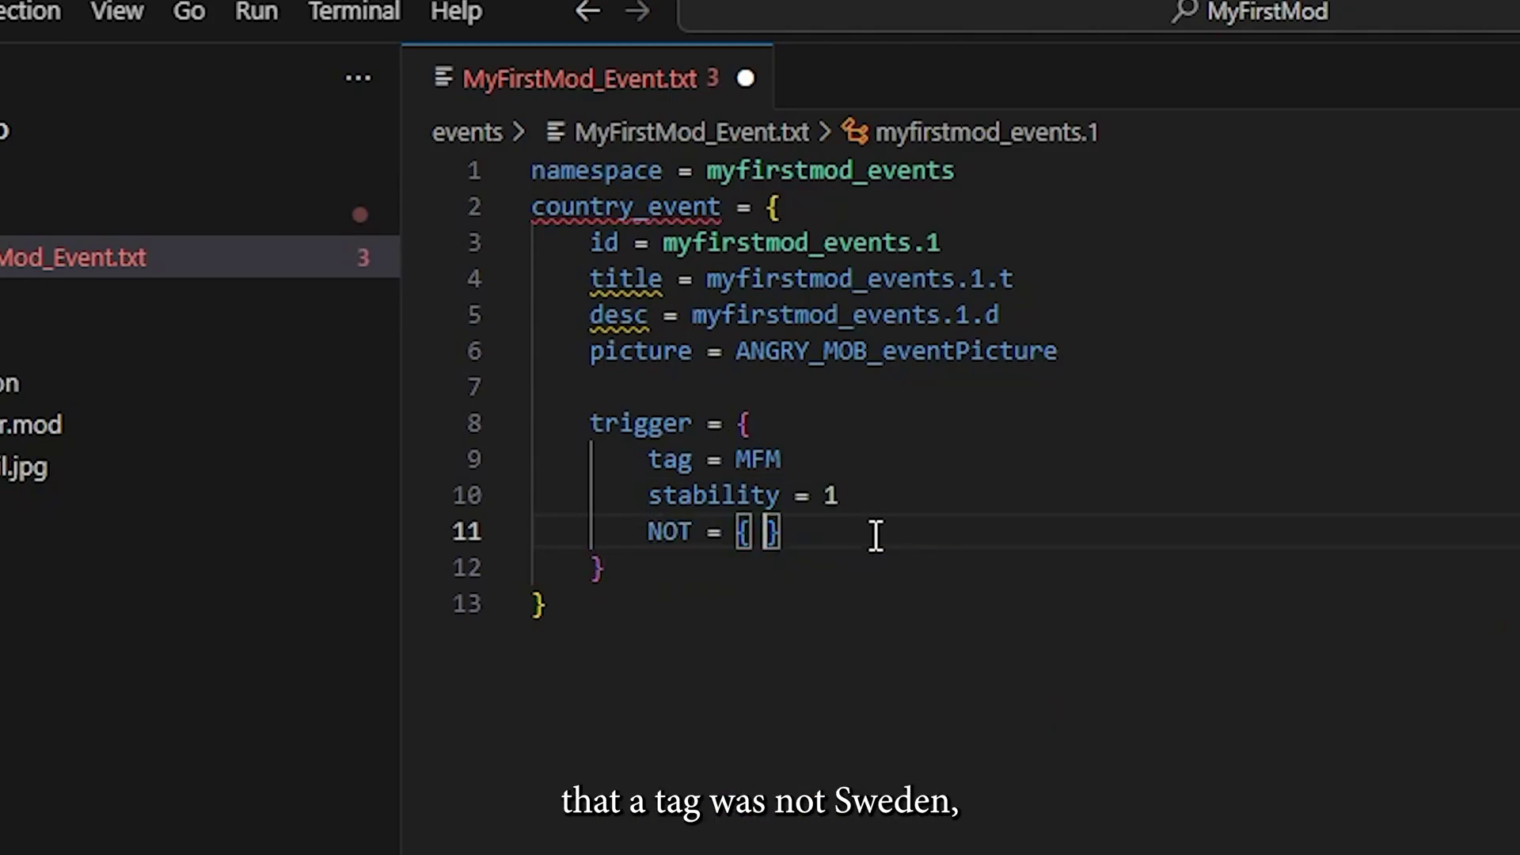
text(tag = SWE)
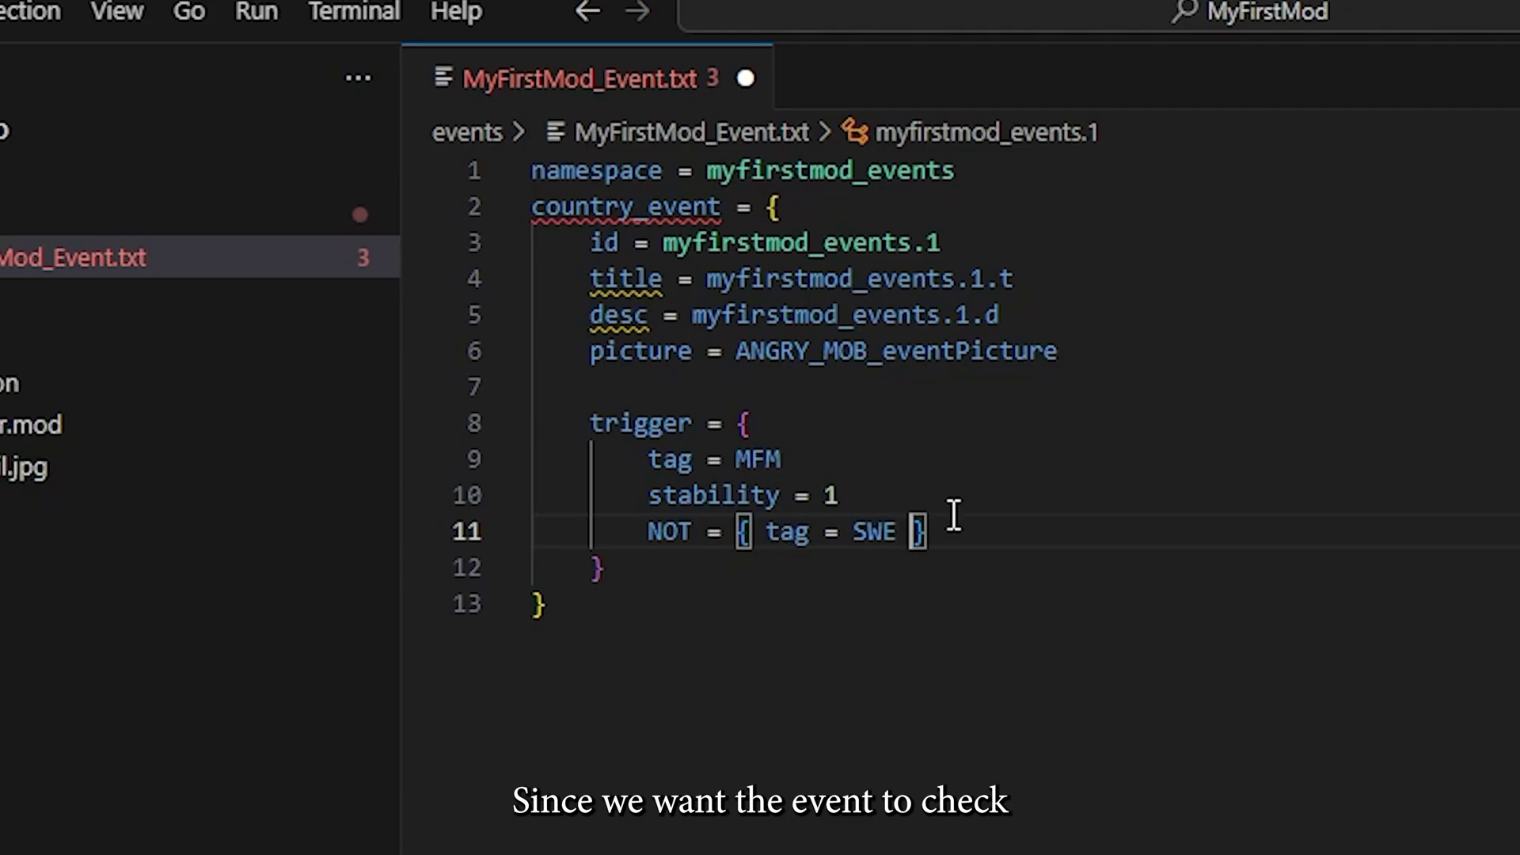
drag(954, 514, 647, 524)
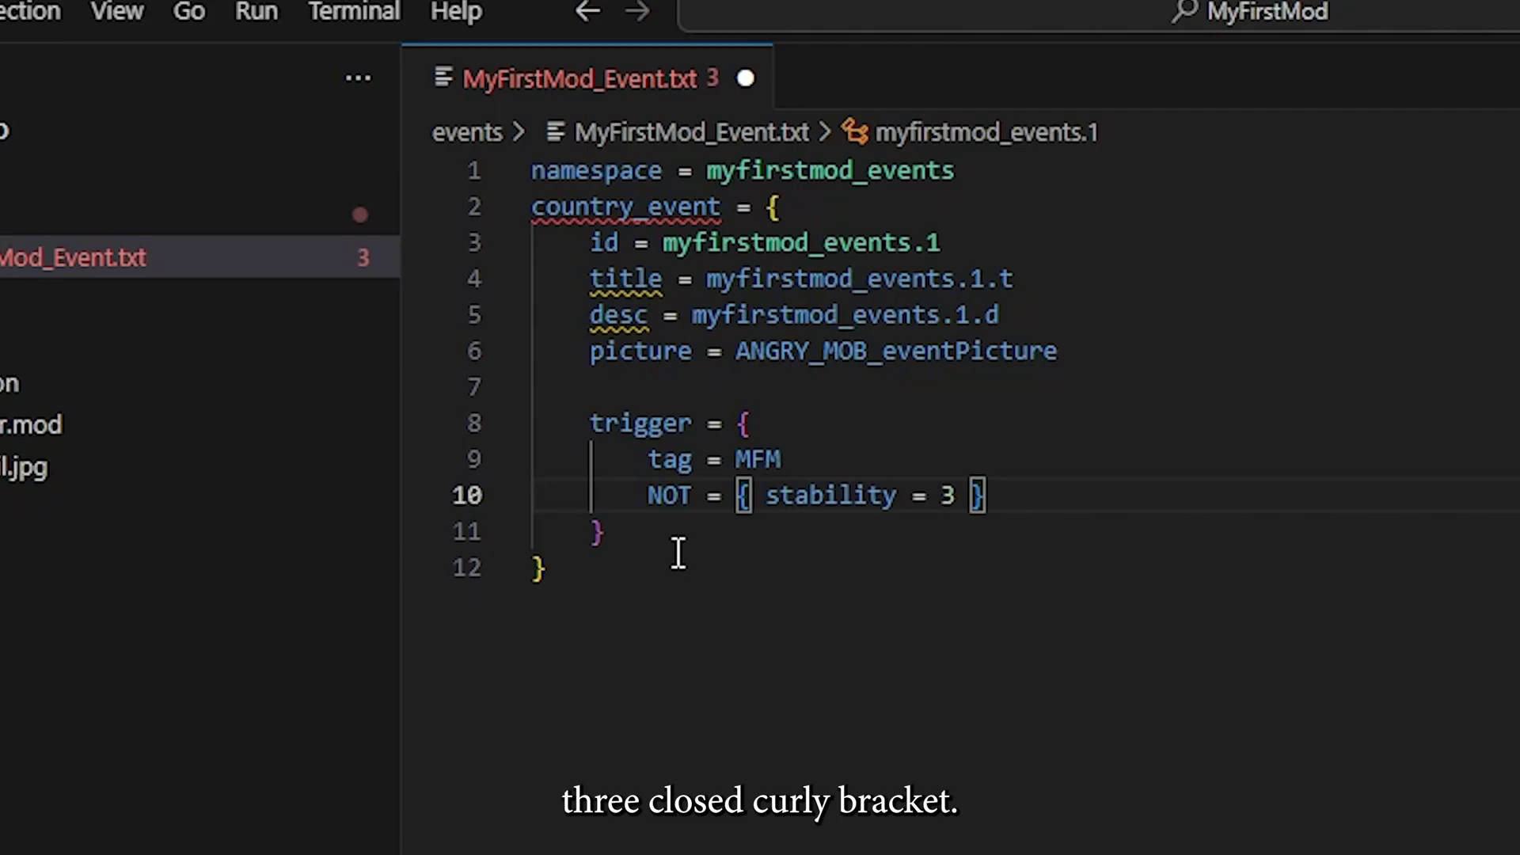
click(700, 528)
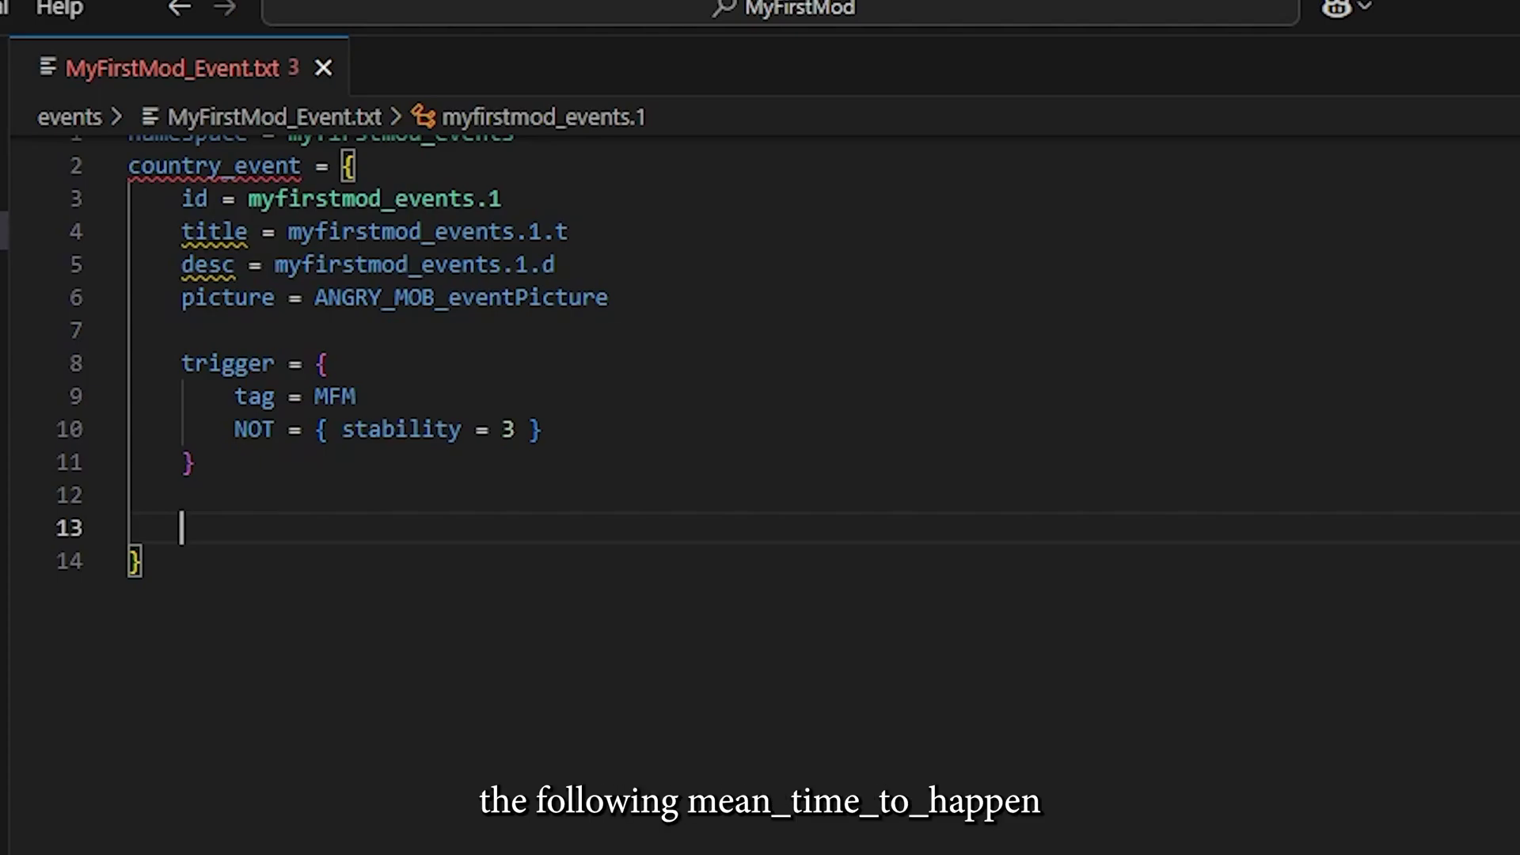
text(mean)
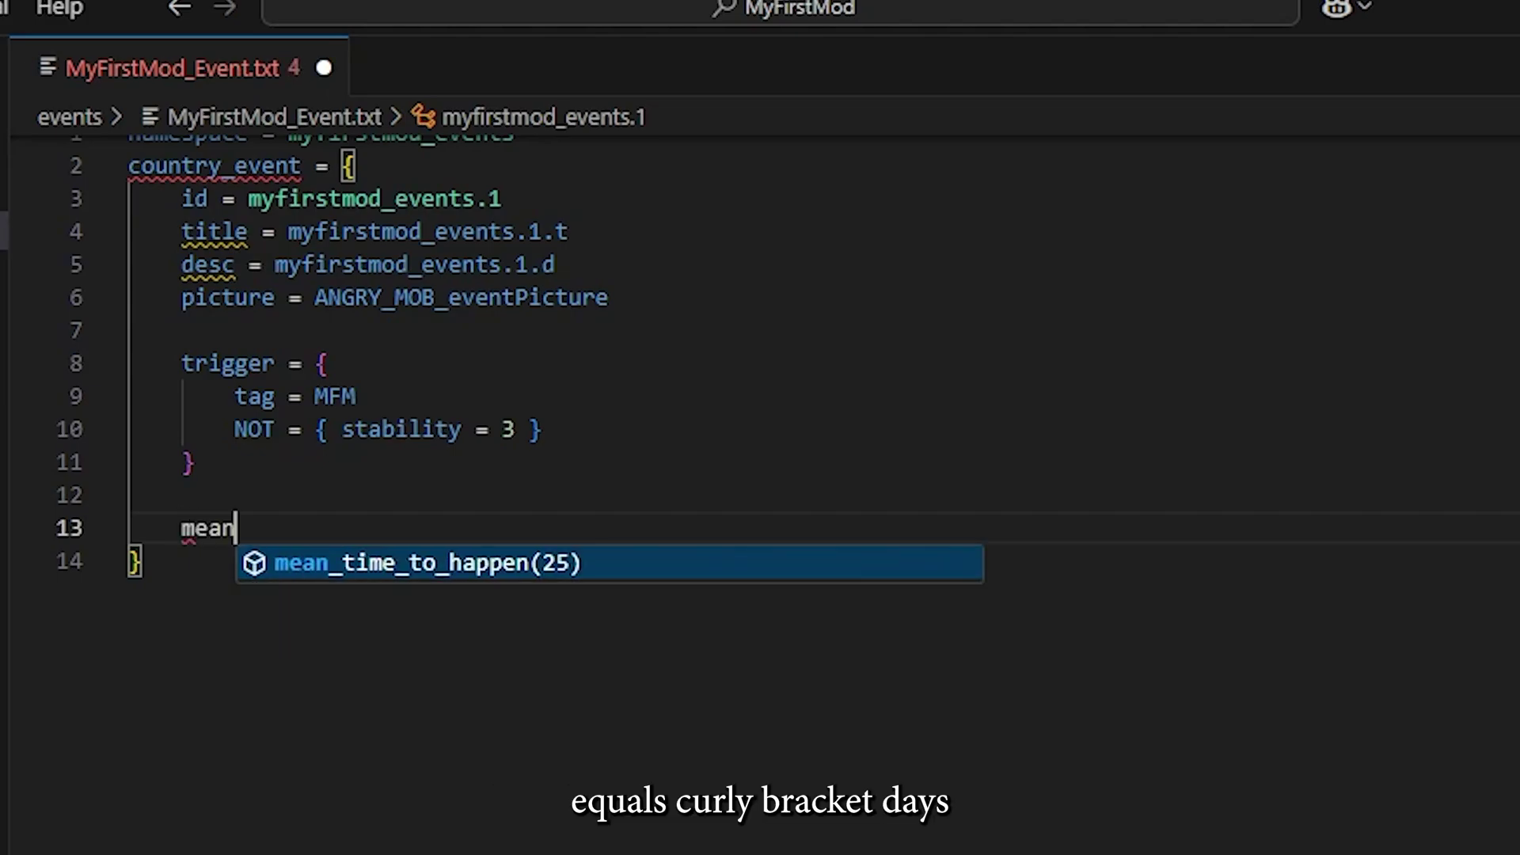
text(_time_to)
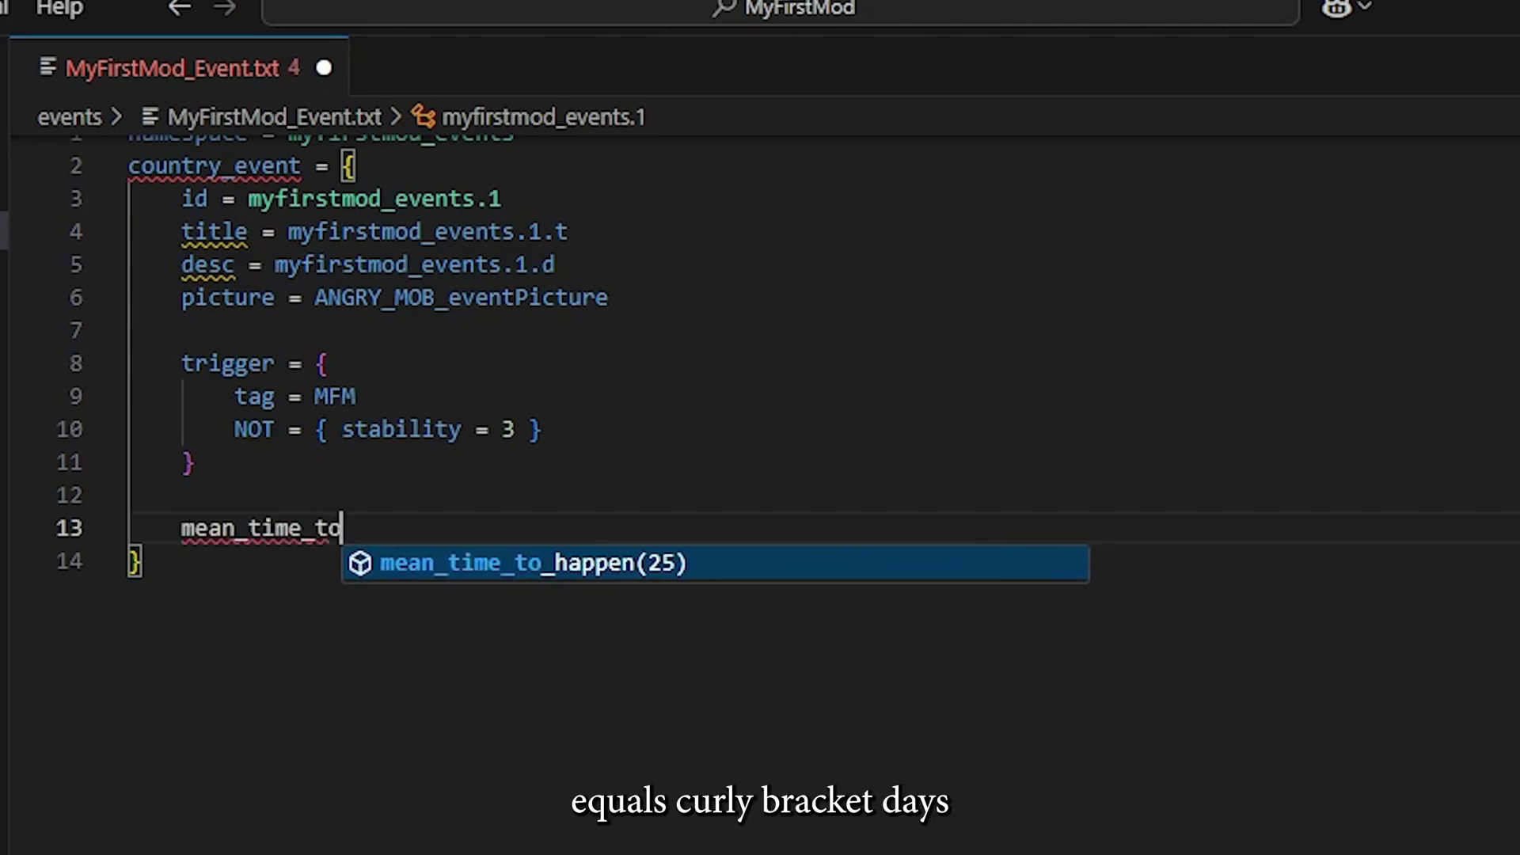
text(_happen)
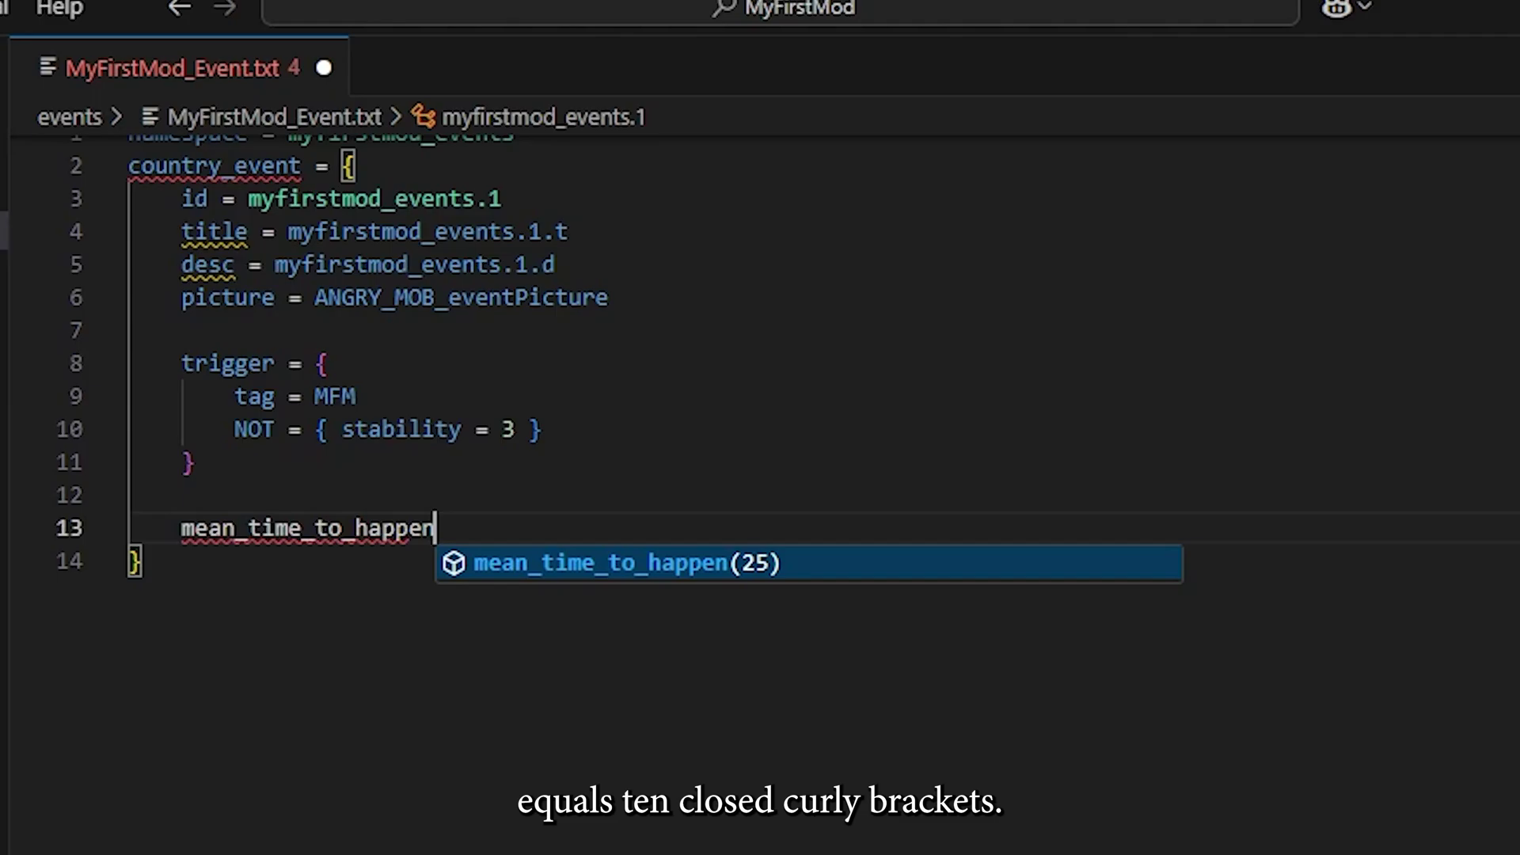
text( = {)
- Add mean_time_to_happen with days = 10 and a modifier block with factor = 0.5
key(Return)
text(days)
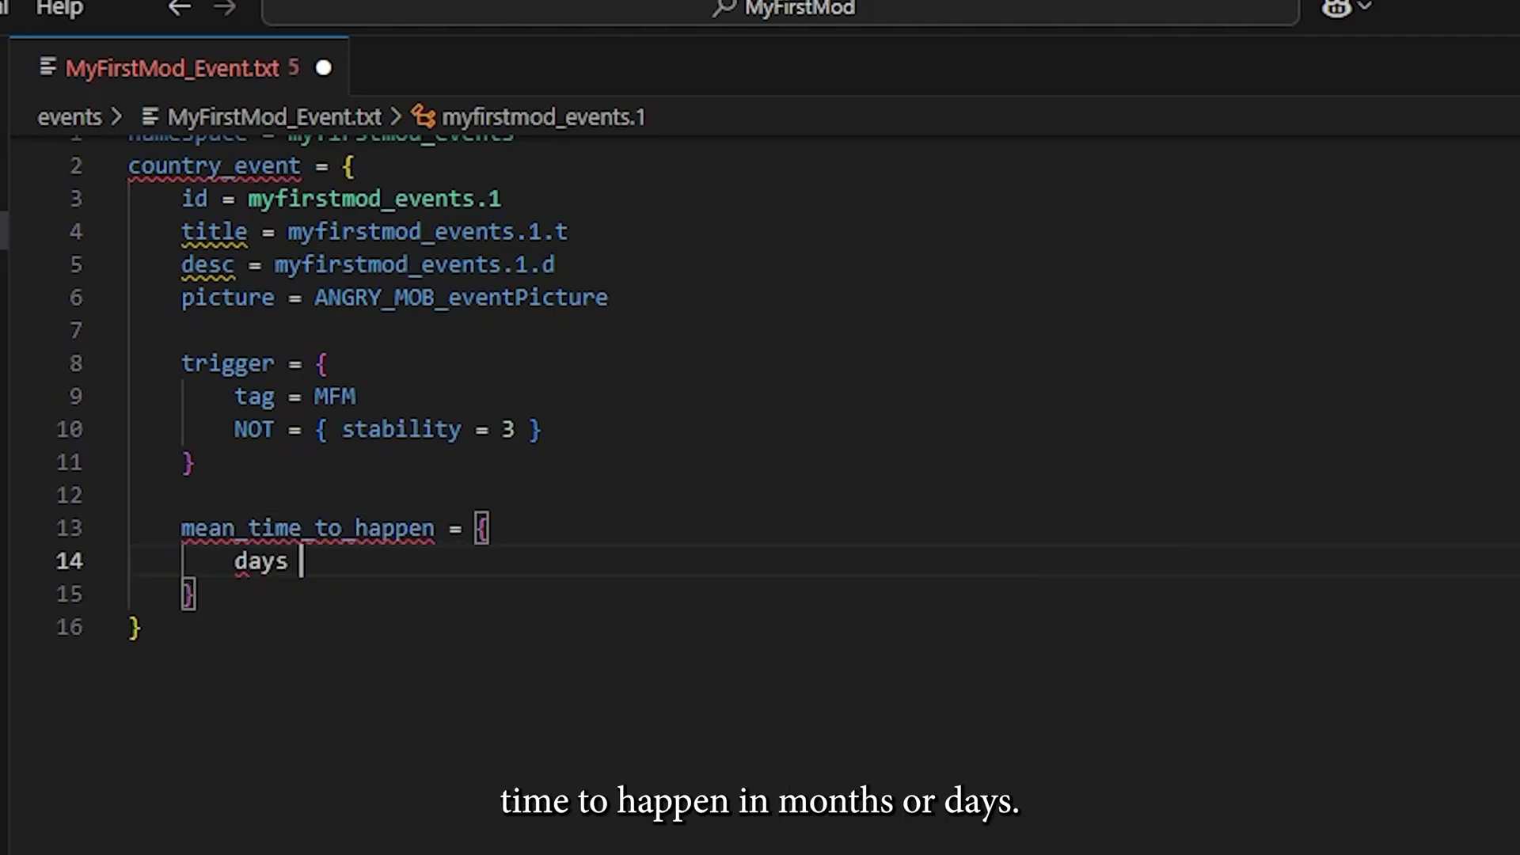
text( = 10)
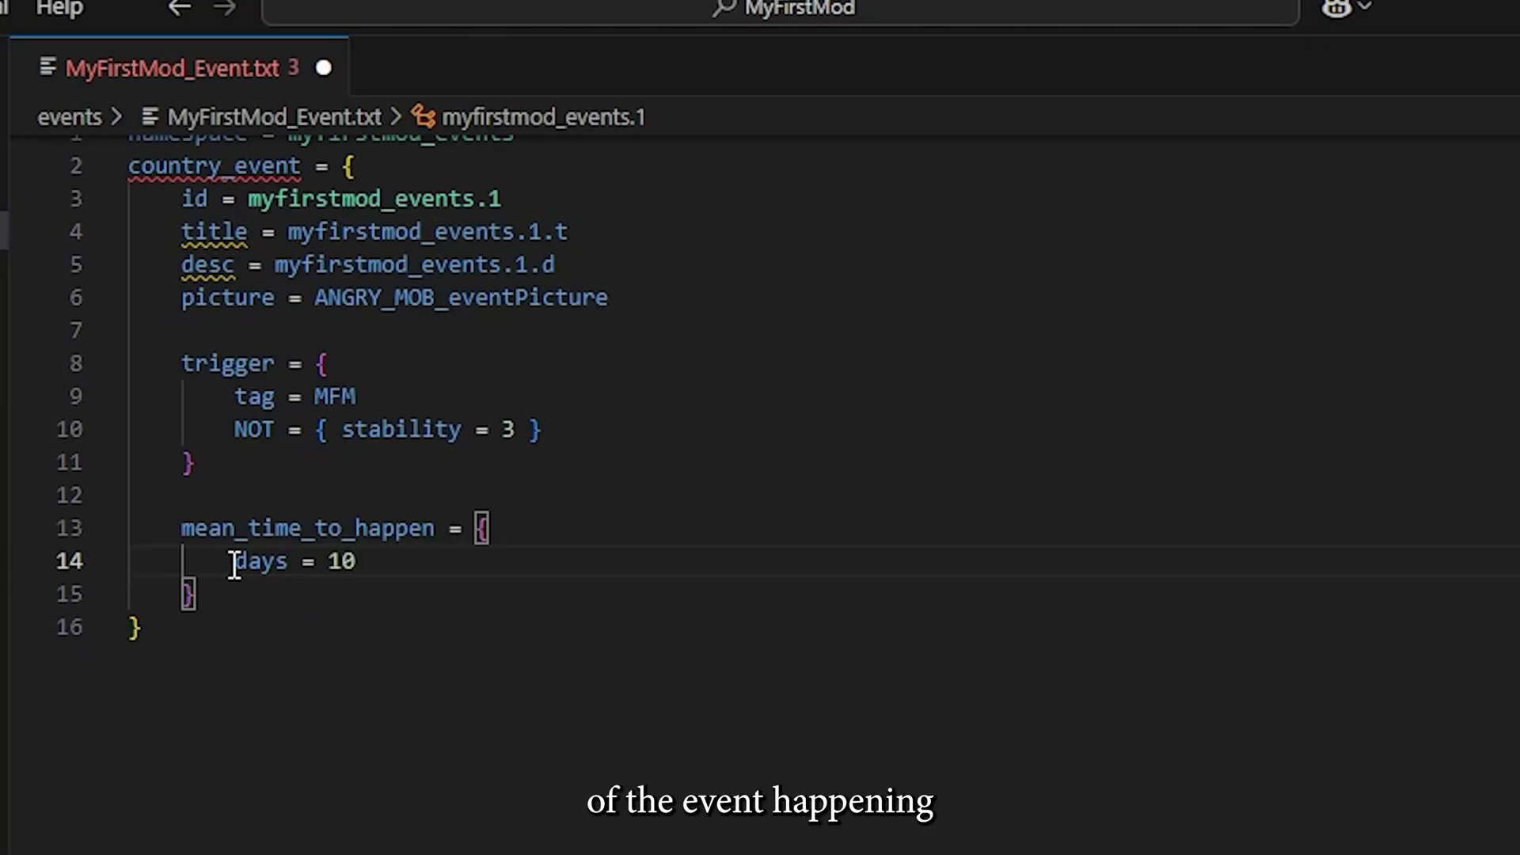
key(Return)
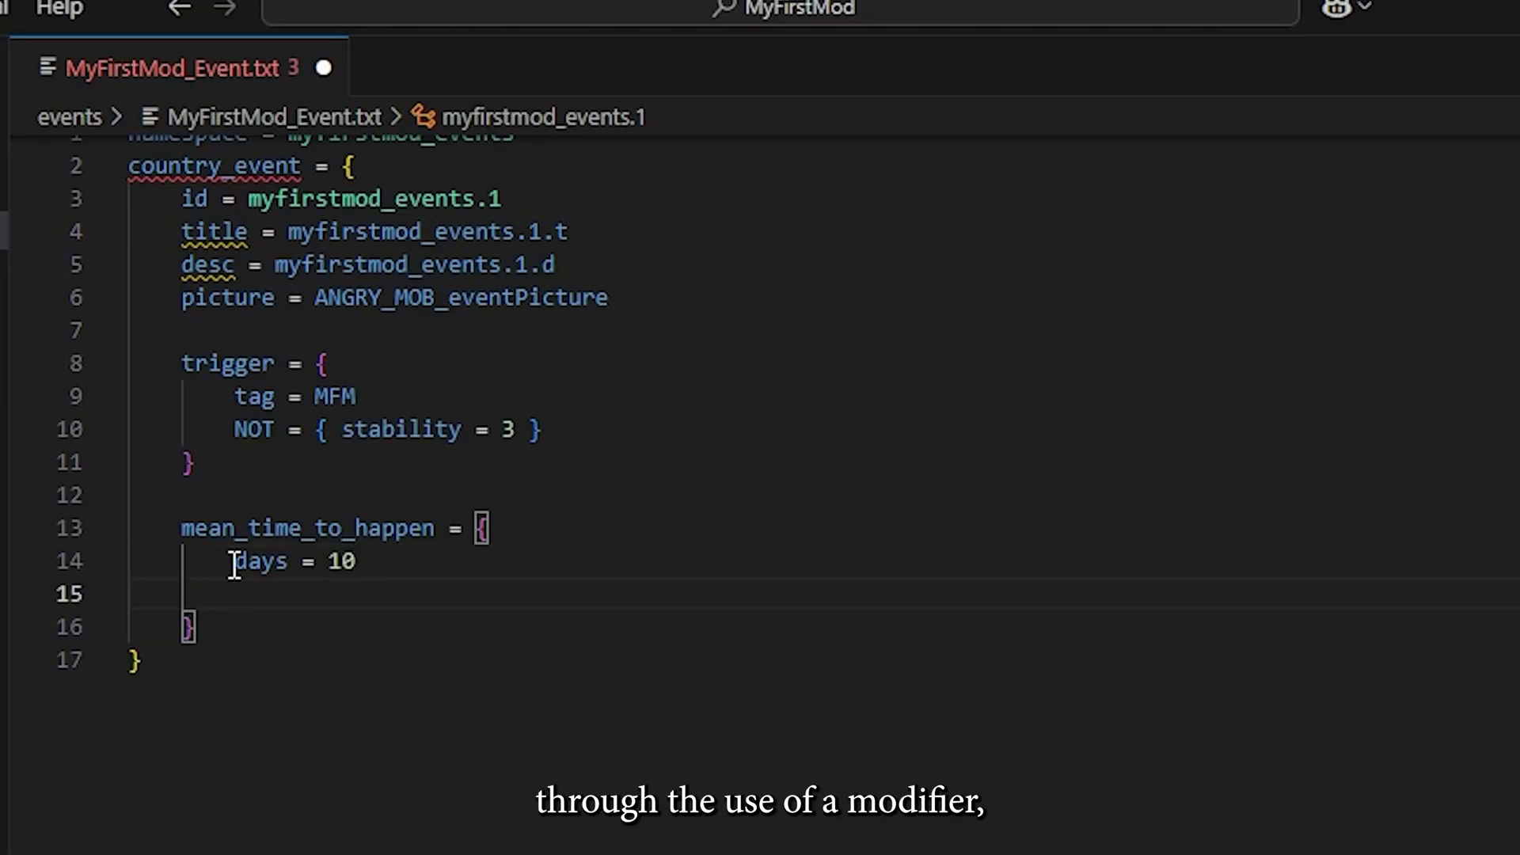
text(modifier = )
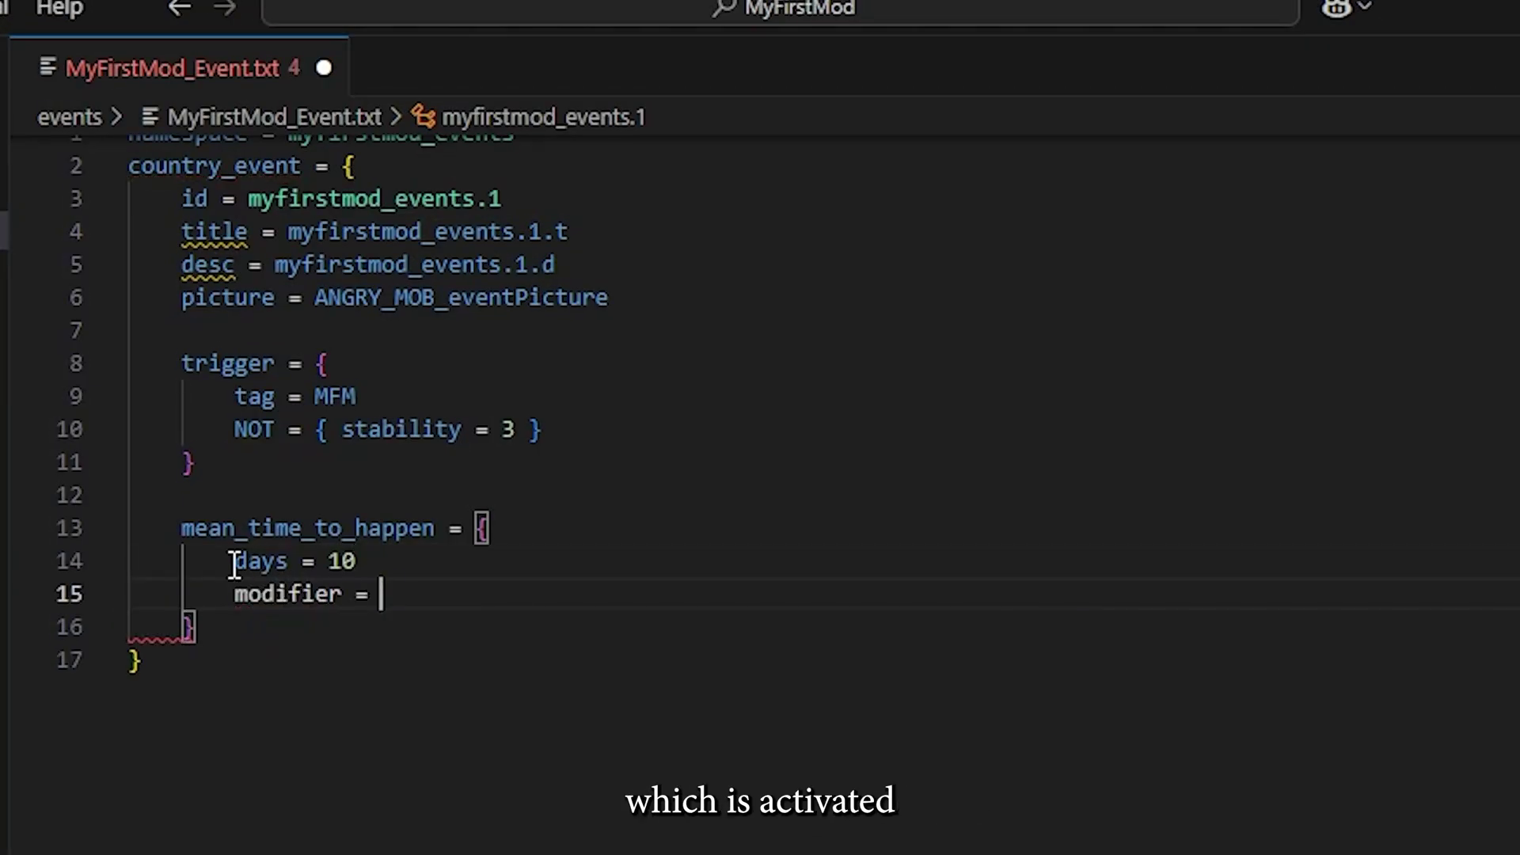
text({)
key(Return)
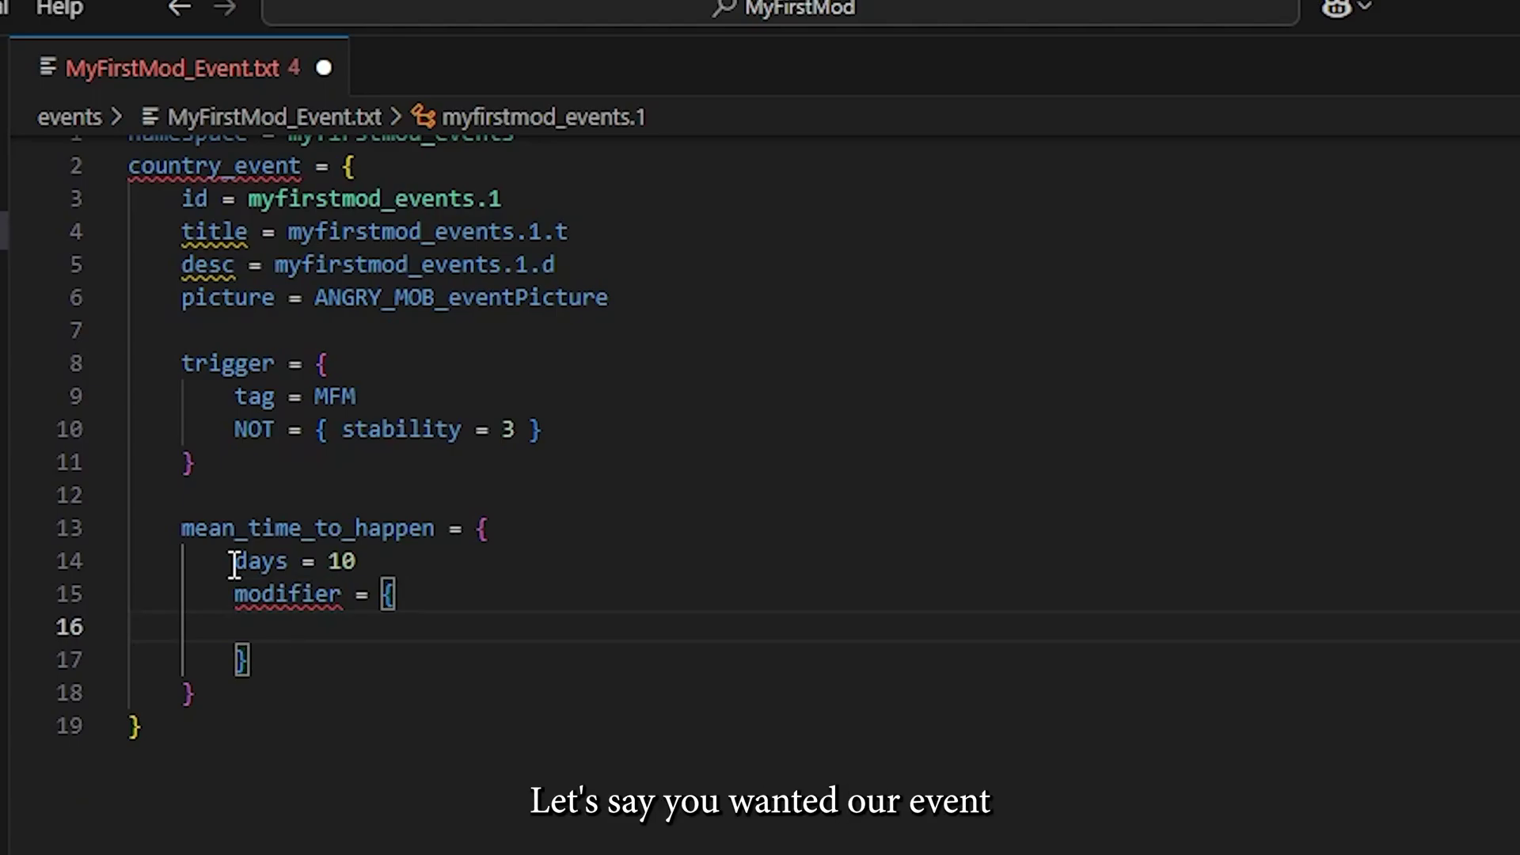
text(fac)
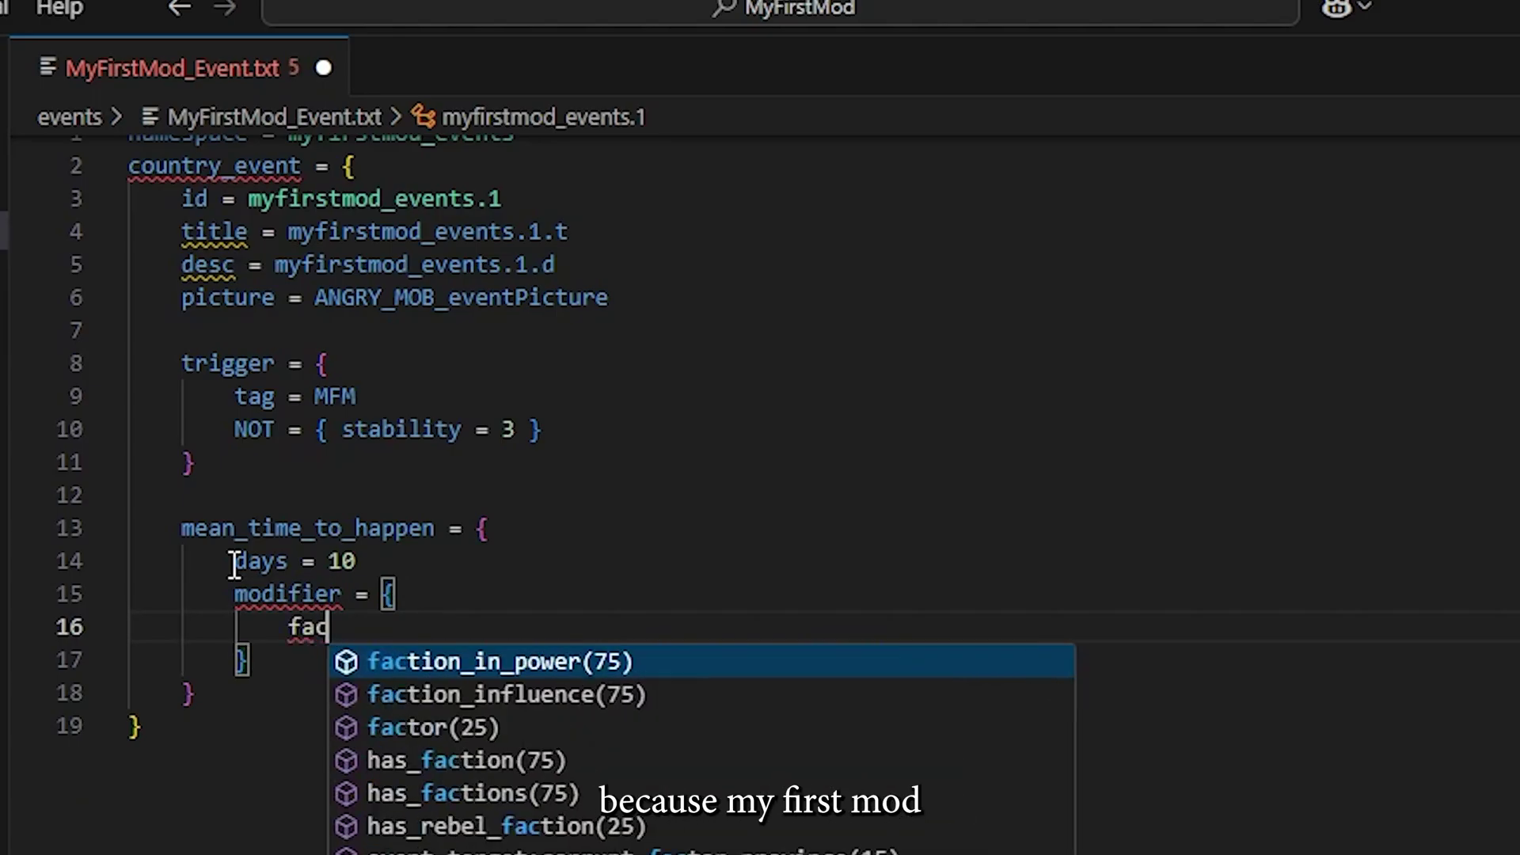
text(tor = 0.)
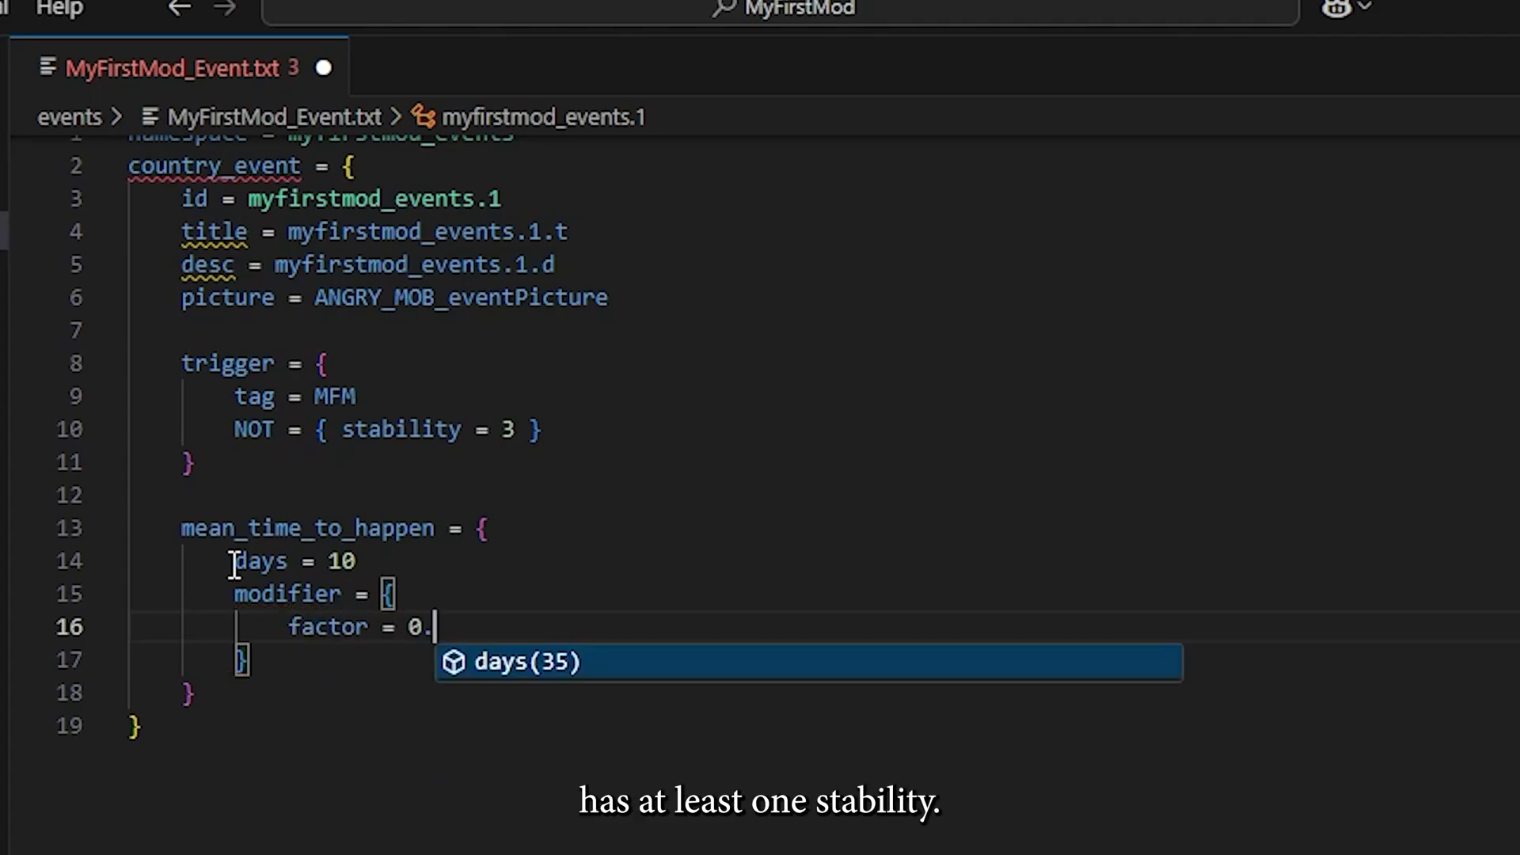
text(5)
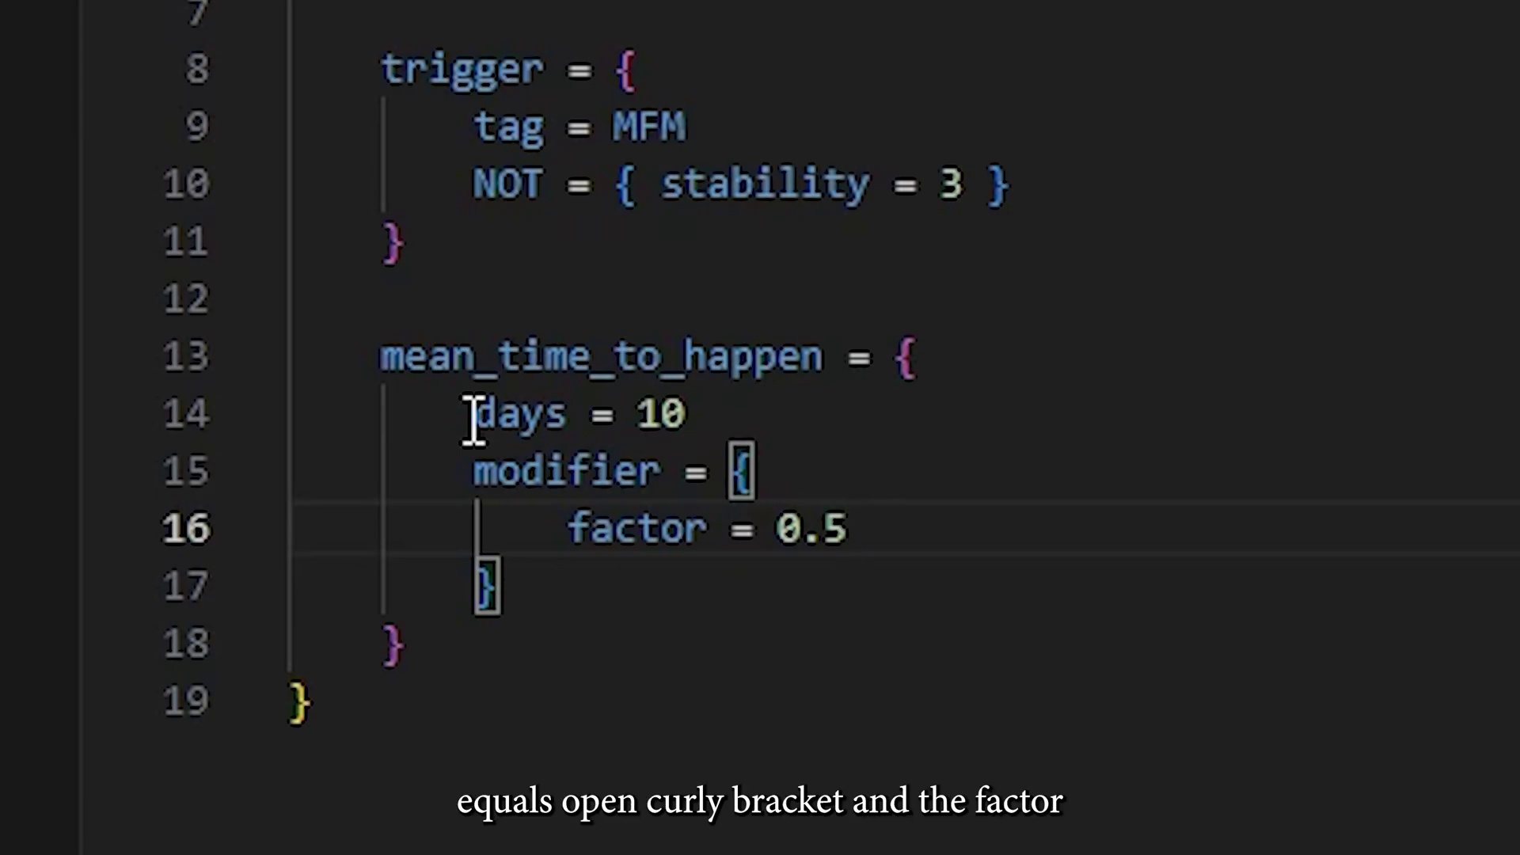
- Add stability = 1 under factor = 0.5 in the mean-time-to-happen modifier
click(485, 417)
mouse_move(485, 416)
mouse_down()
mouse_move(679, 356)
mouse_move(689, 413)
mouse_up()
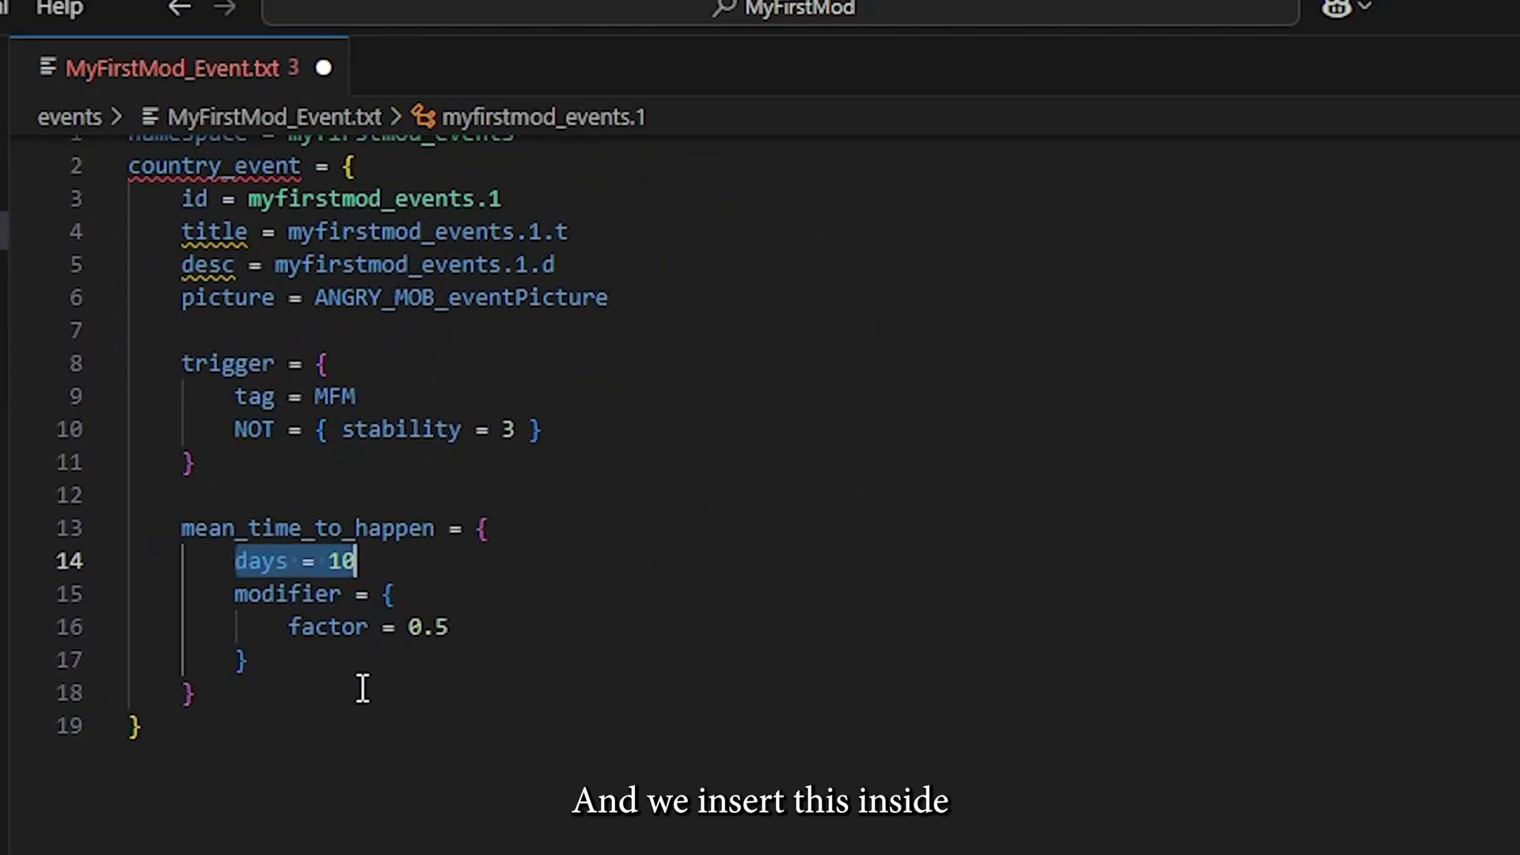
click(322, 683)
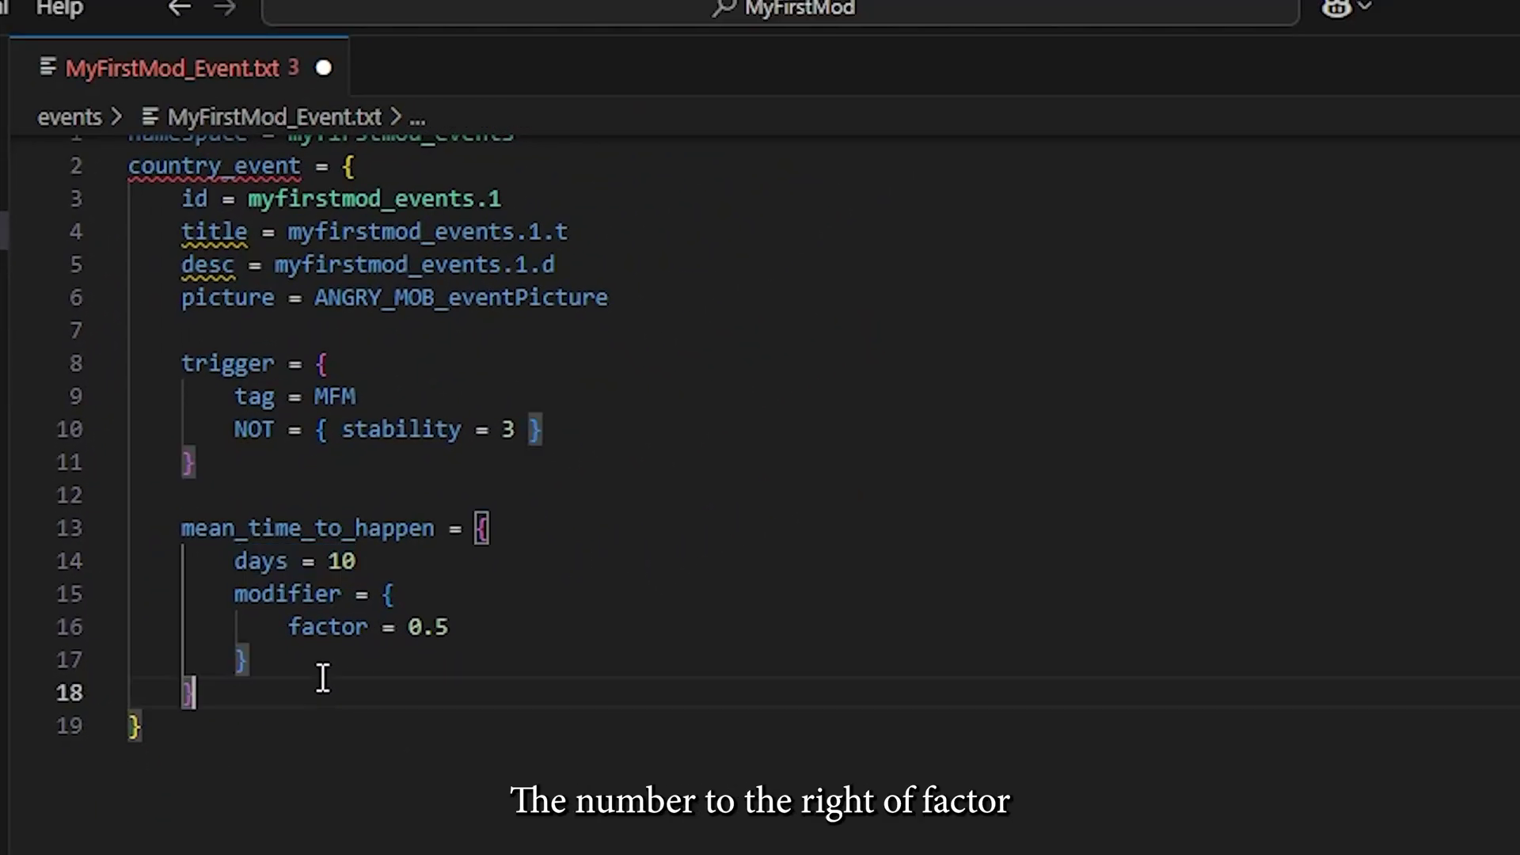
click(480, 636)
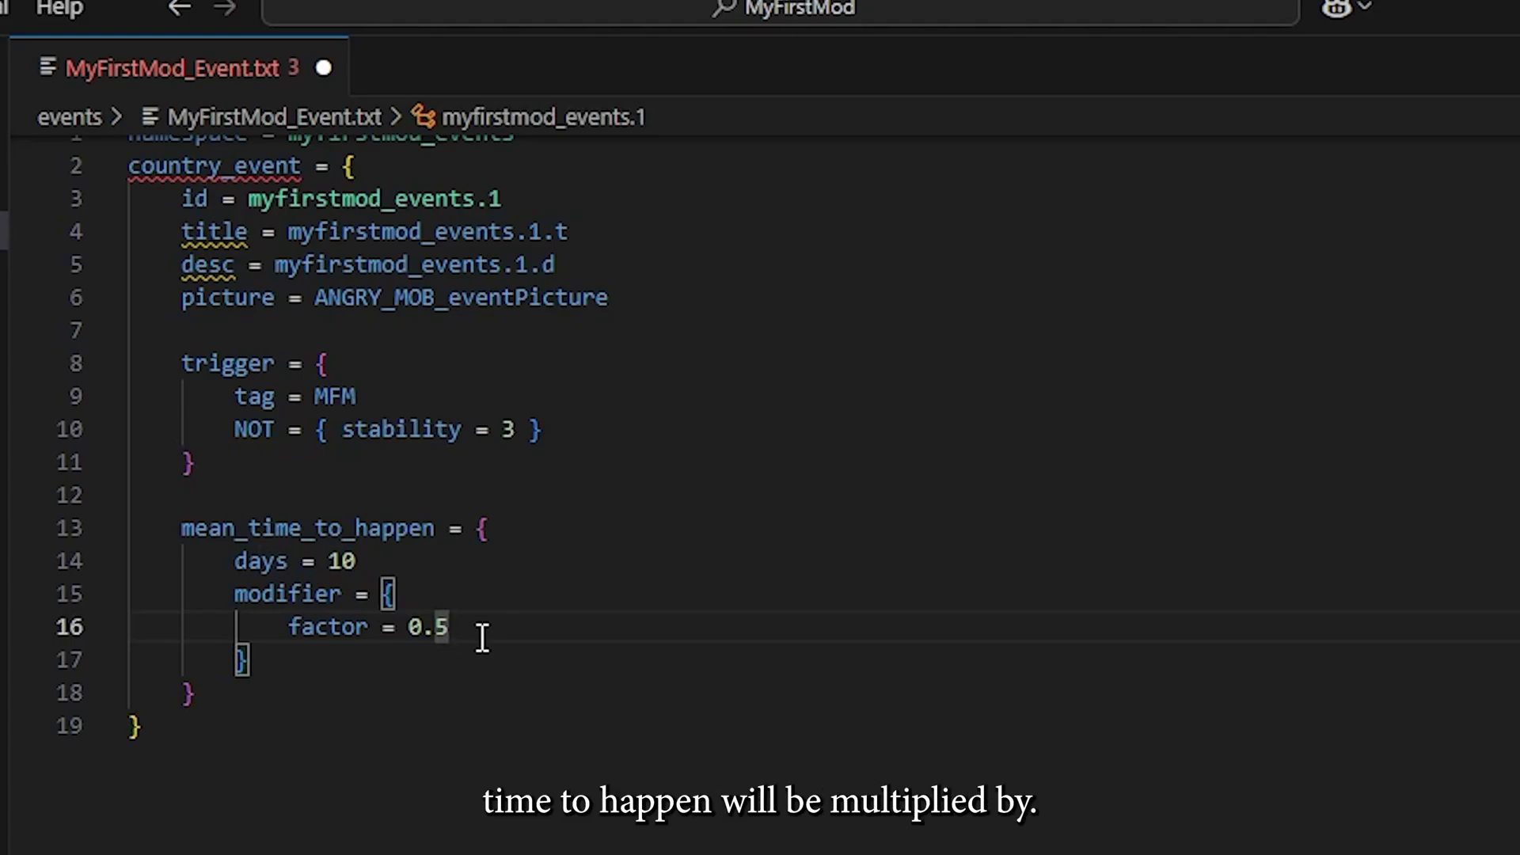
key(Return)
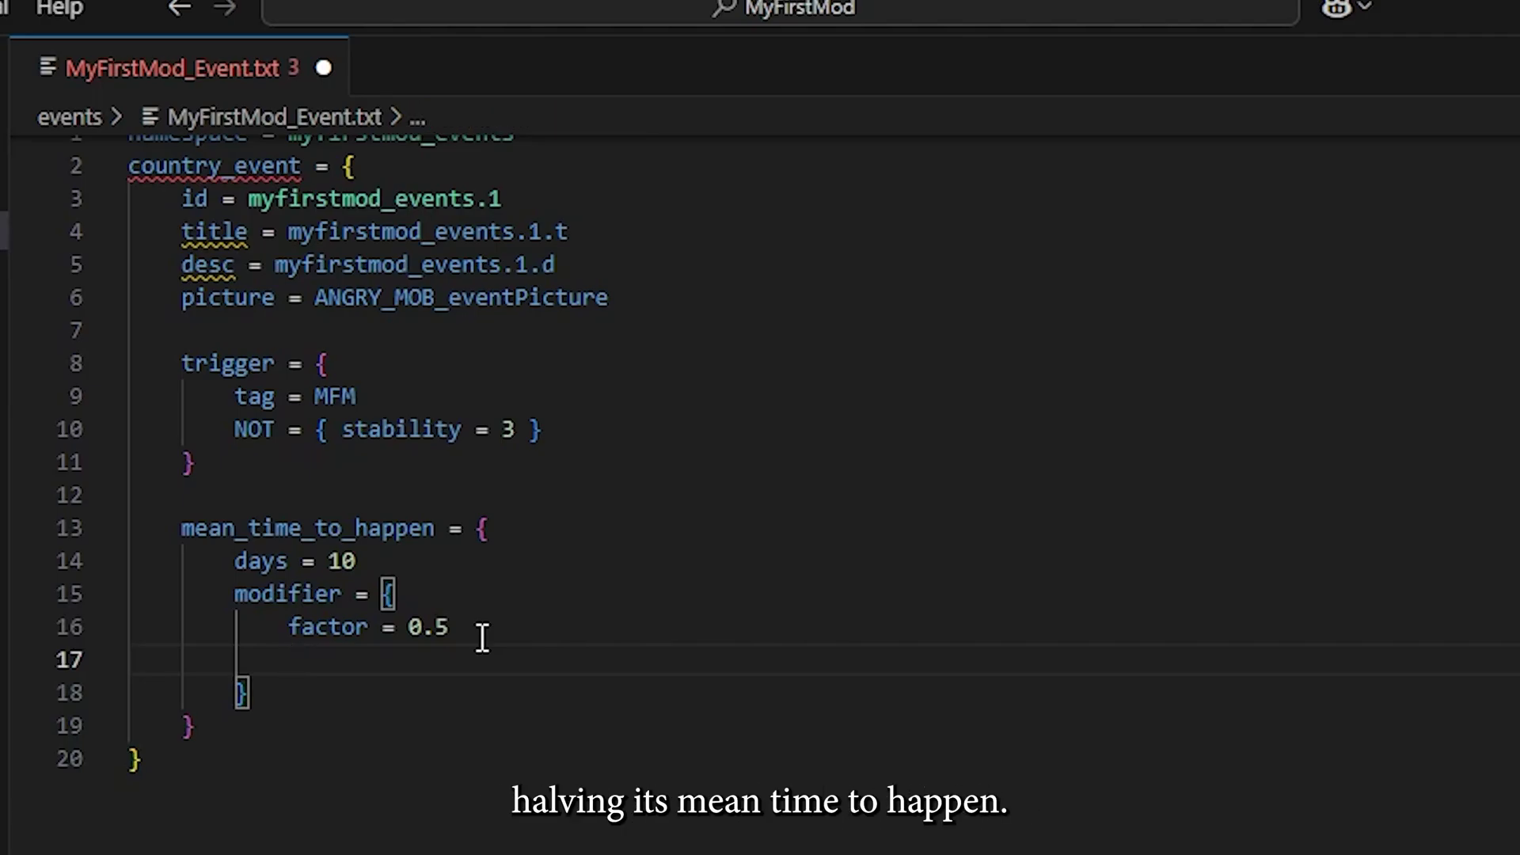
text(stabi)
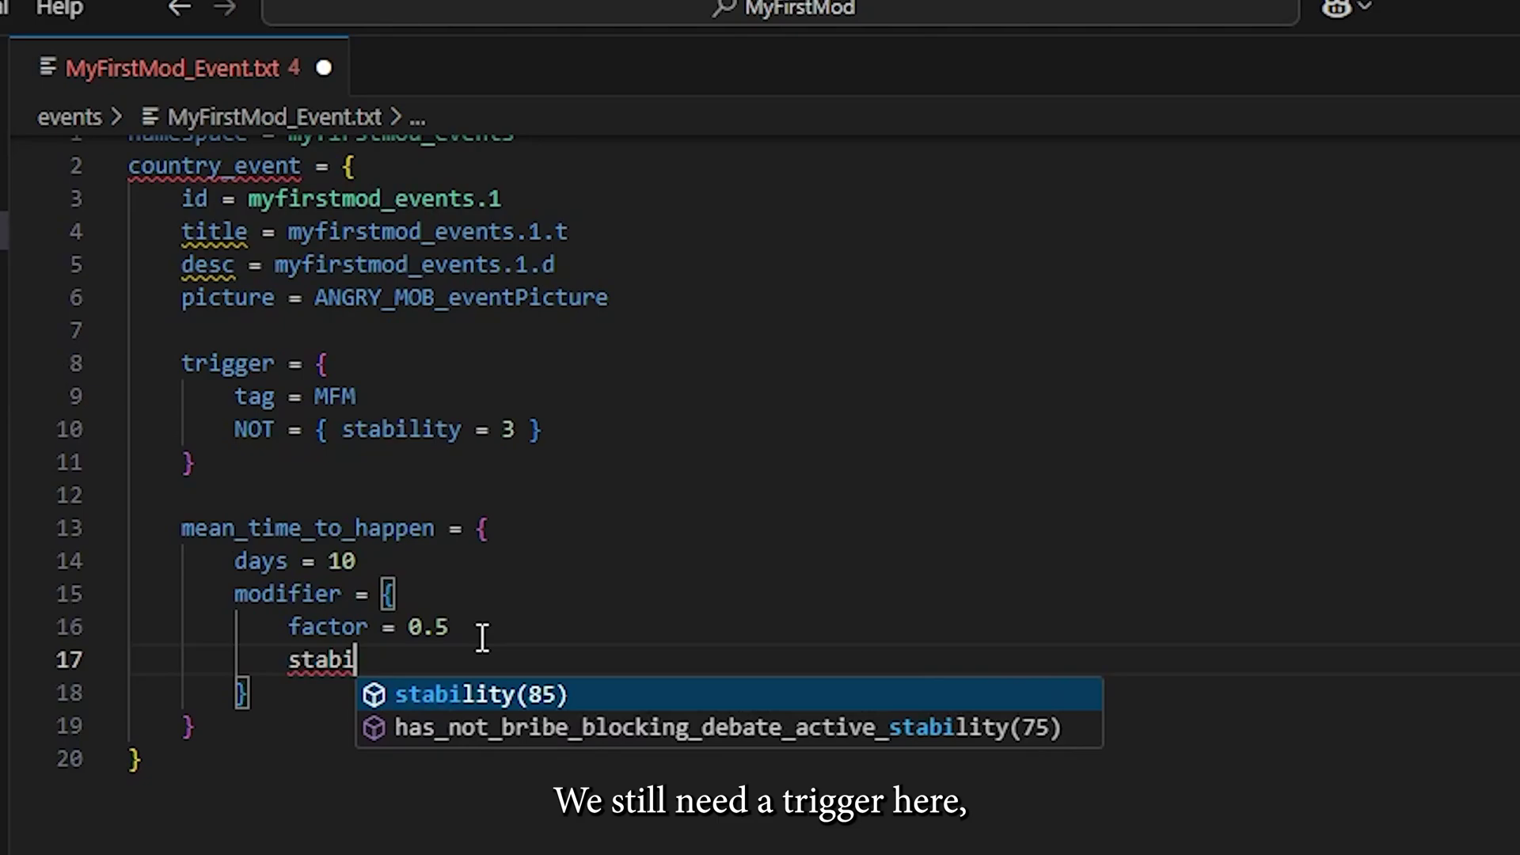
text(lity = 1)
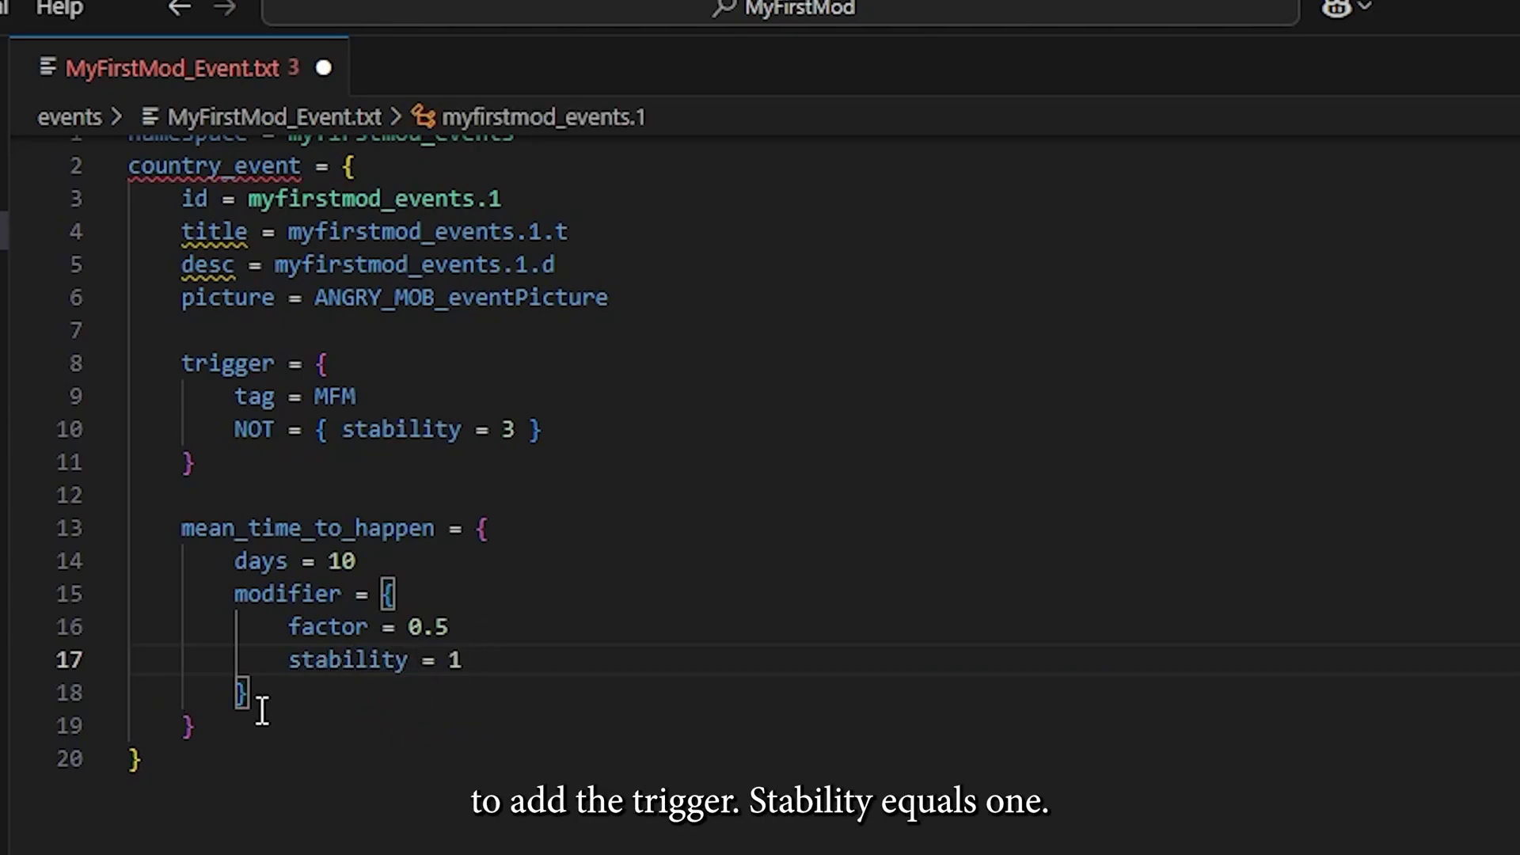
click(224, 730)
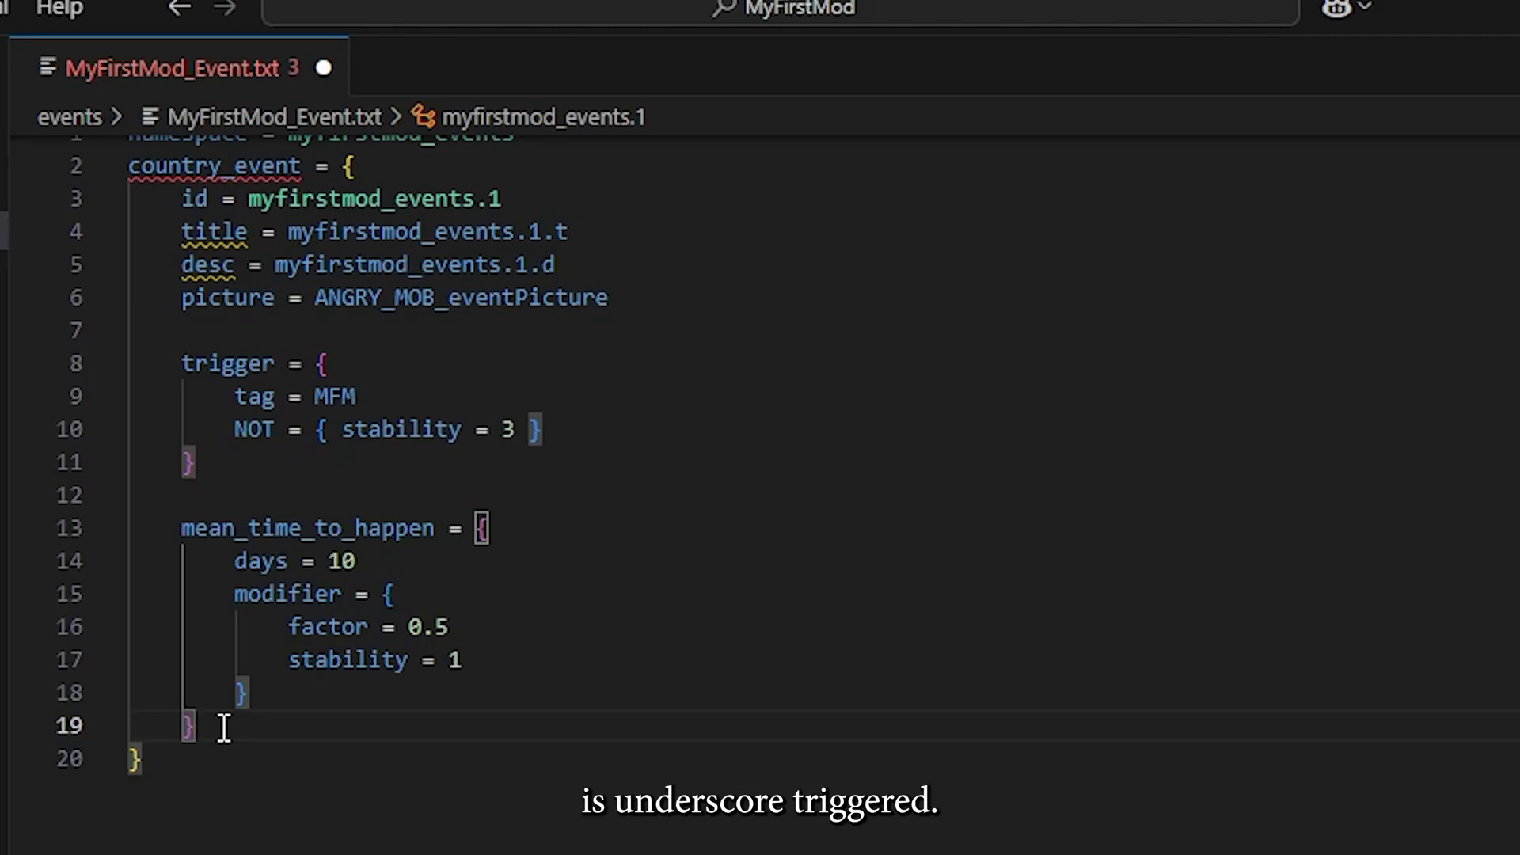
- Replace a trial is_triggered_only = yes line with fire_only_once = yes
key(Return)
key(Return)
text(is)
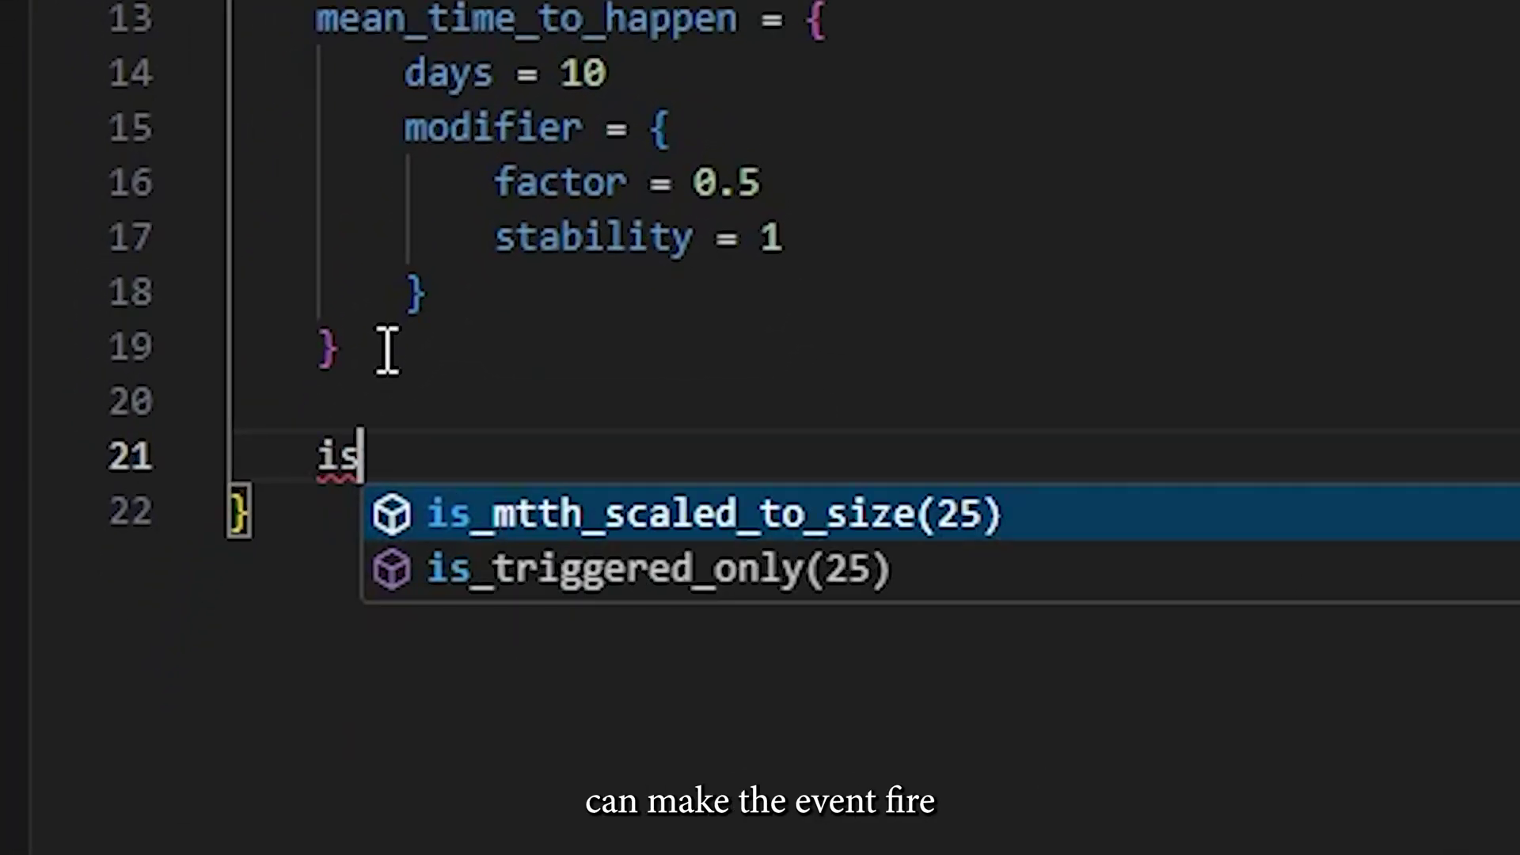
text(_triggered_only = yes)
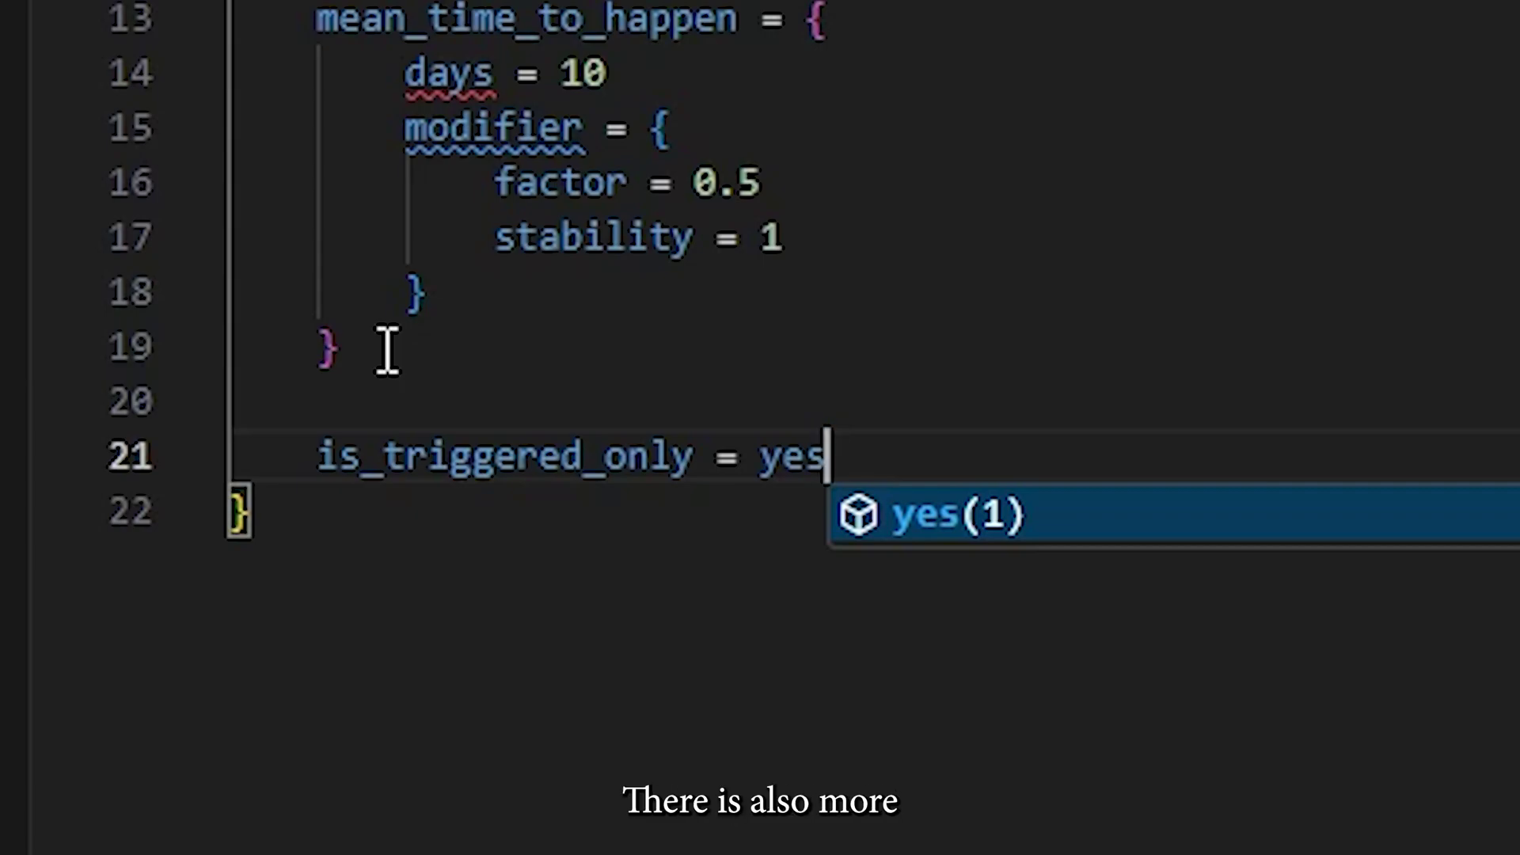
drag(832, 464, 313, 430)
key(BackSpace)
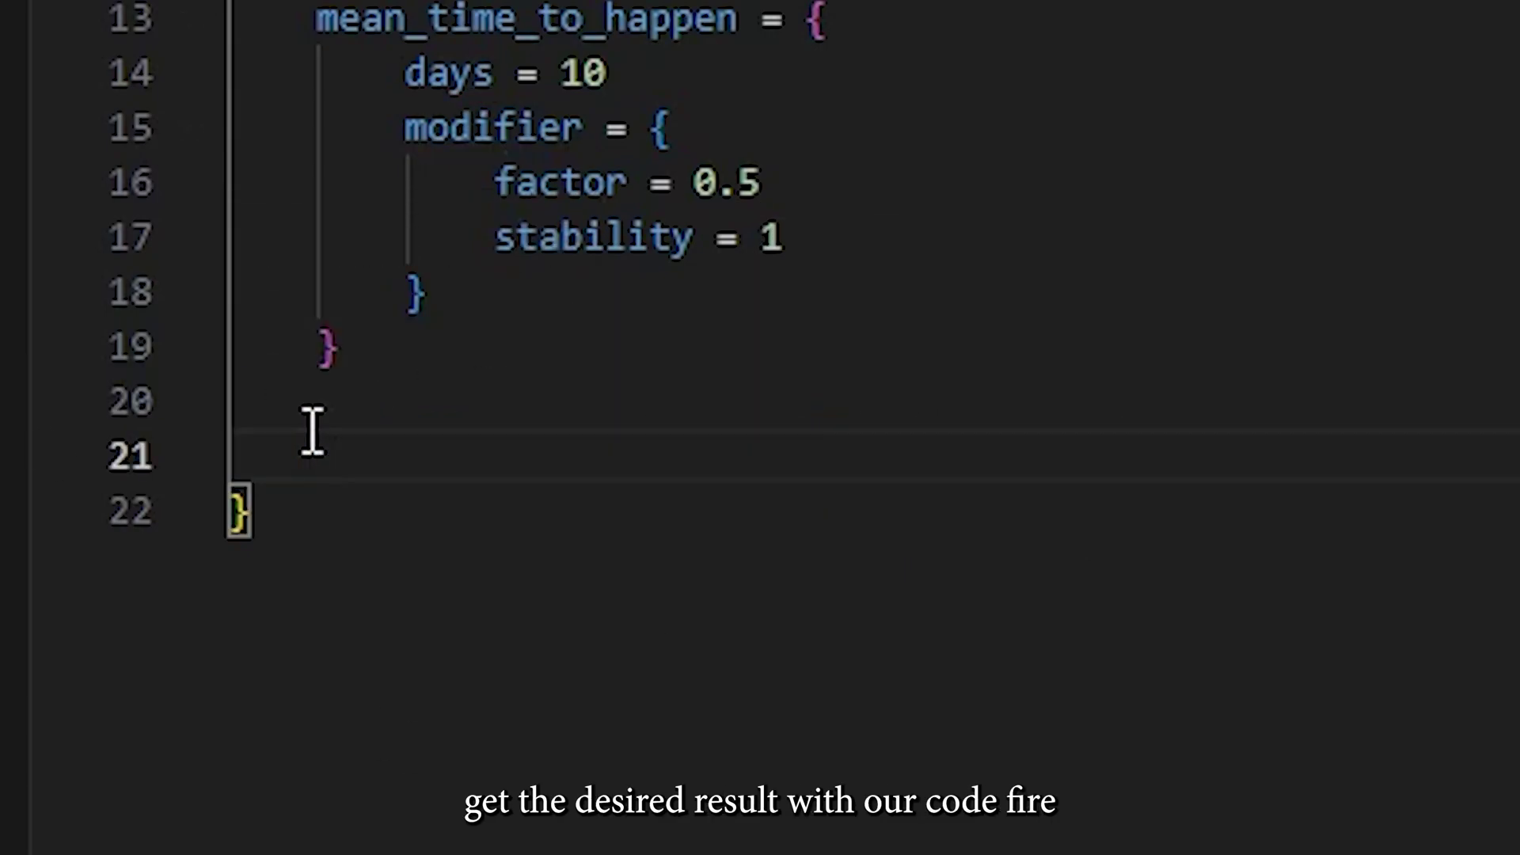
text(fire_only_once = yes)
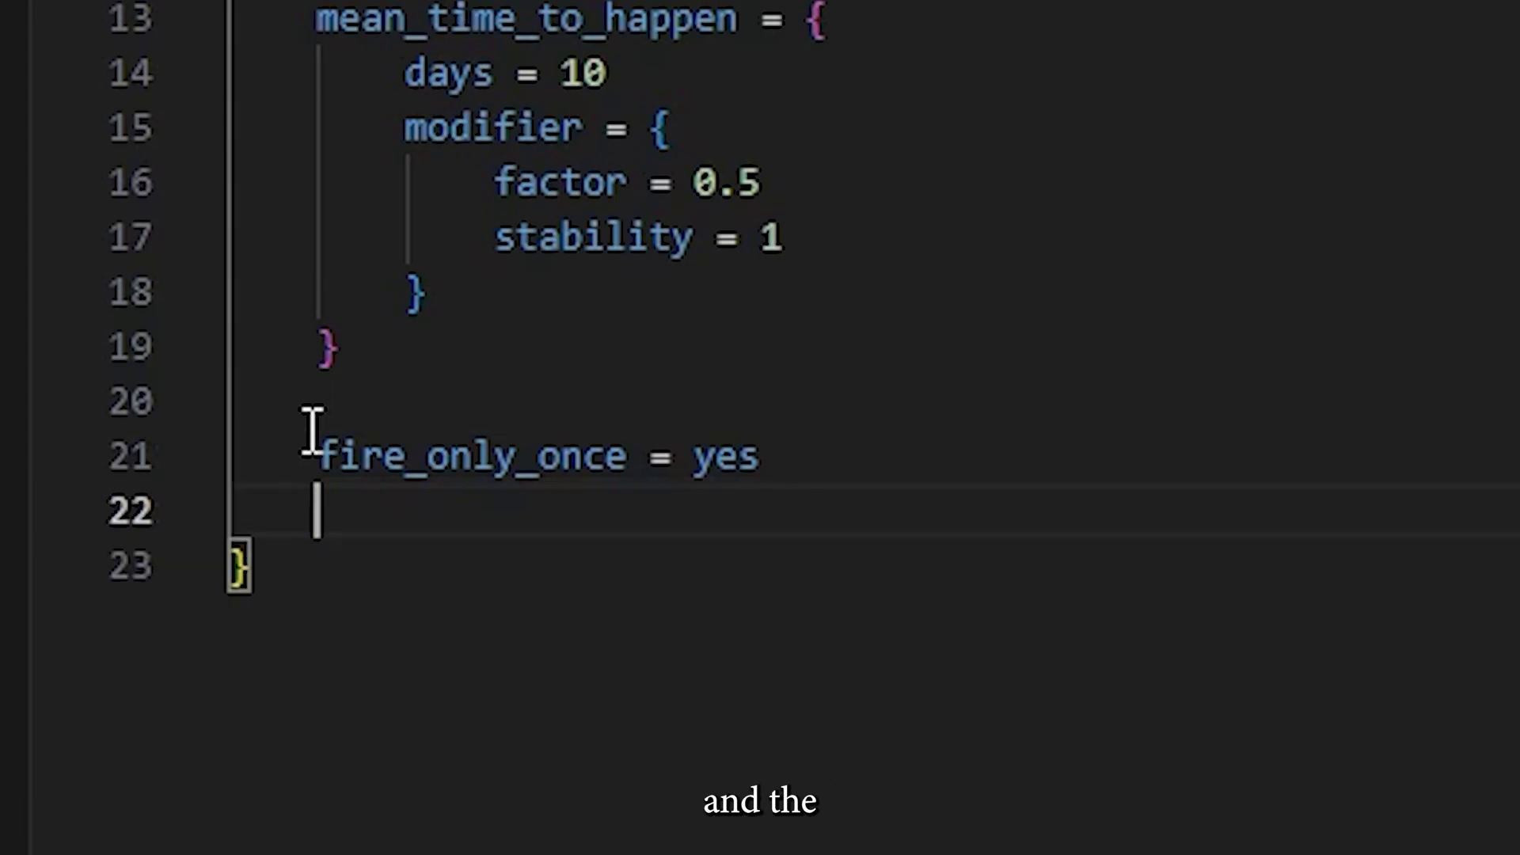
key(Return)
text(hidden = )
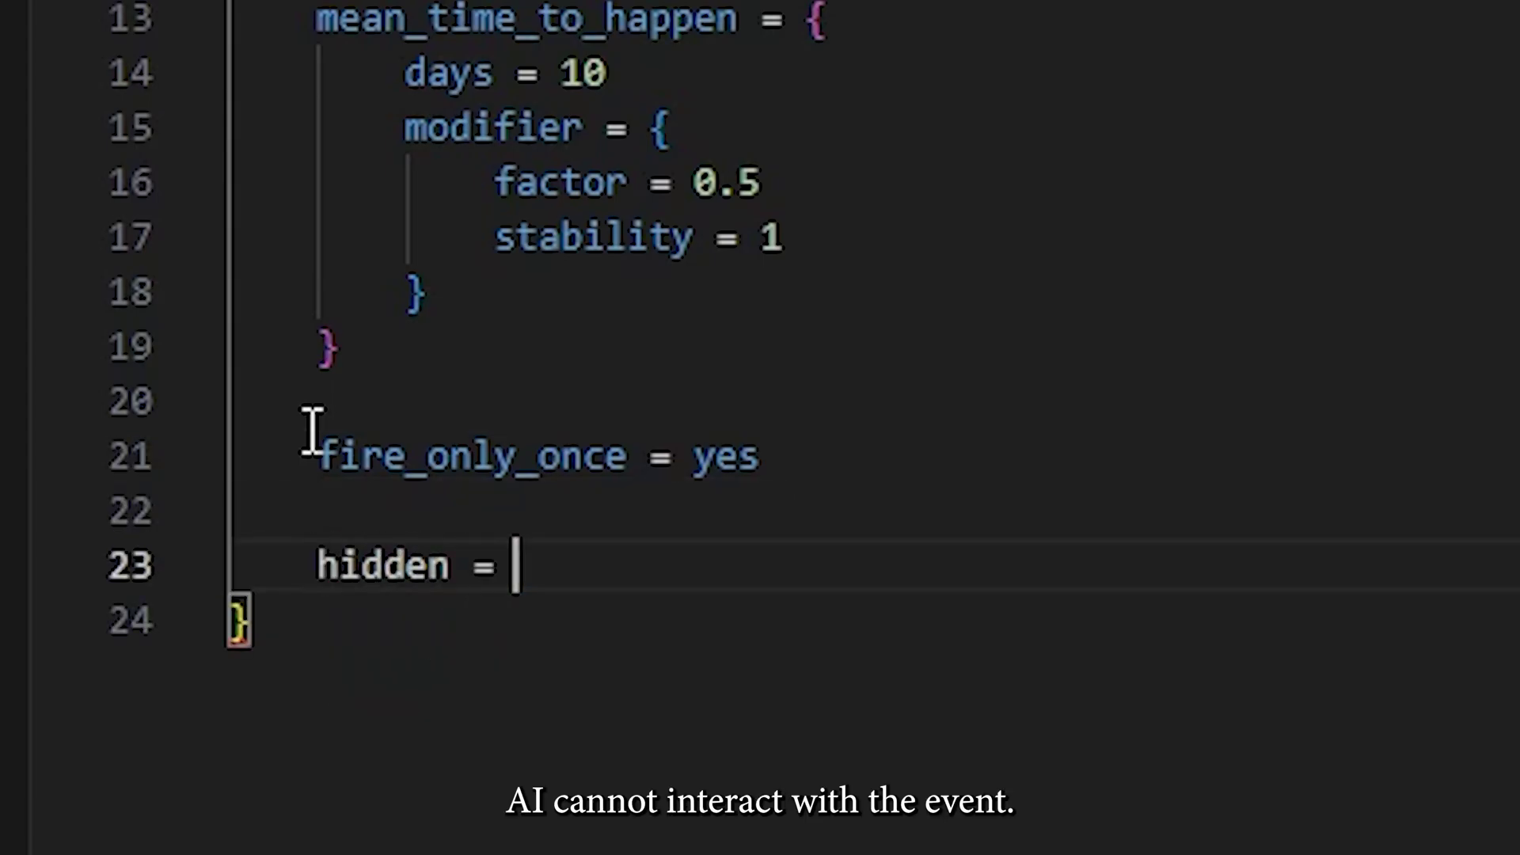
text(ye)
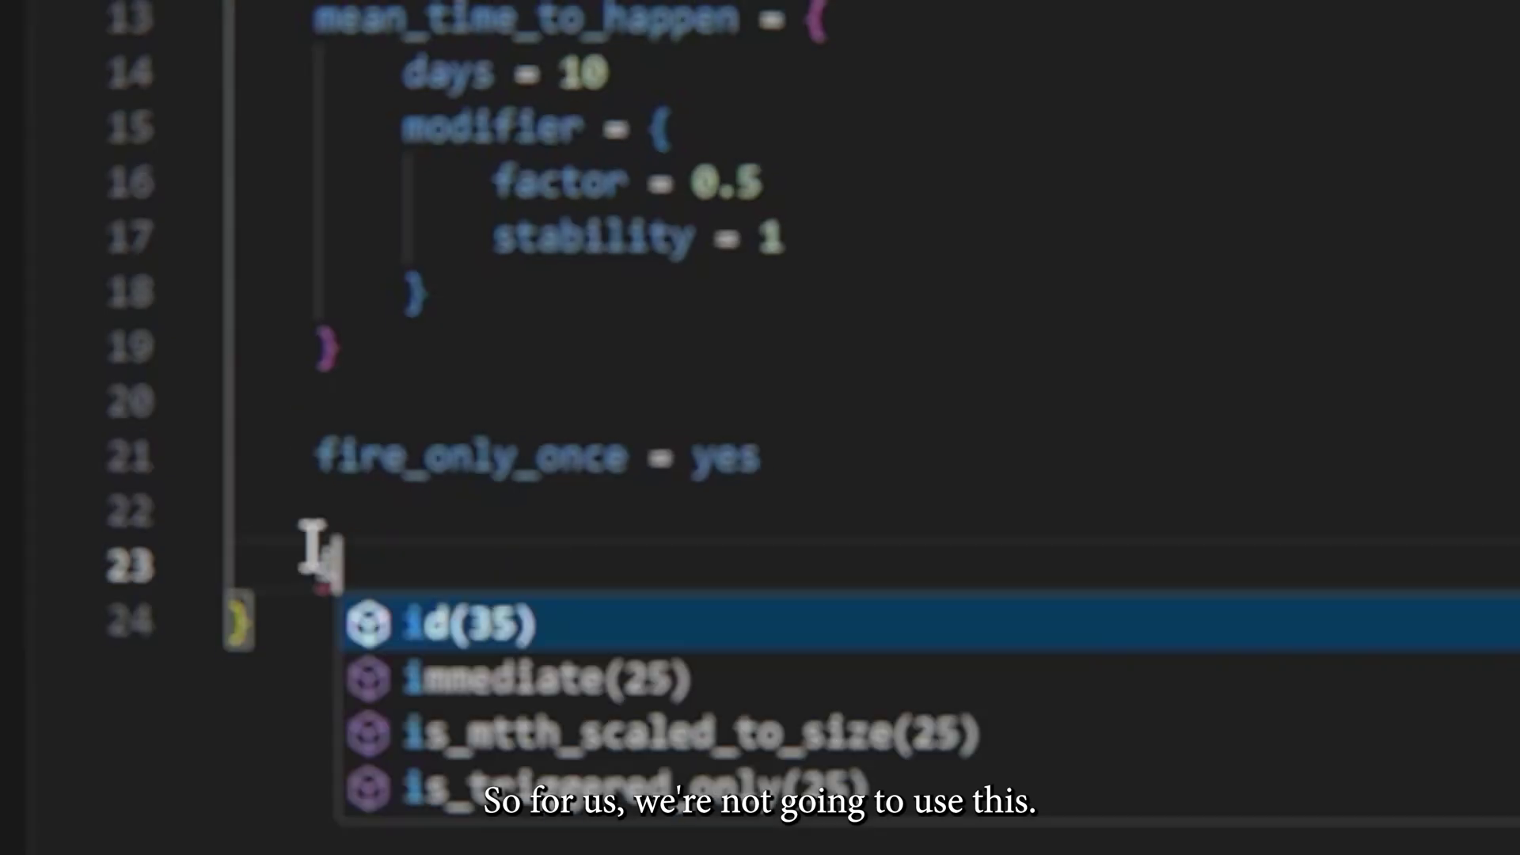
text(mmr)
key(BackSpace)
text(ediate )
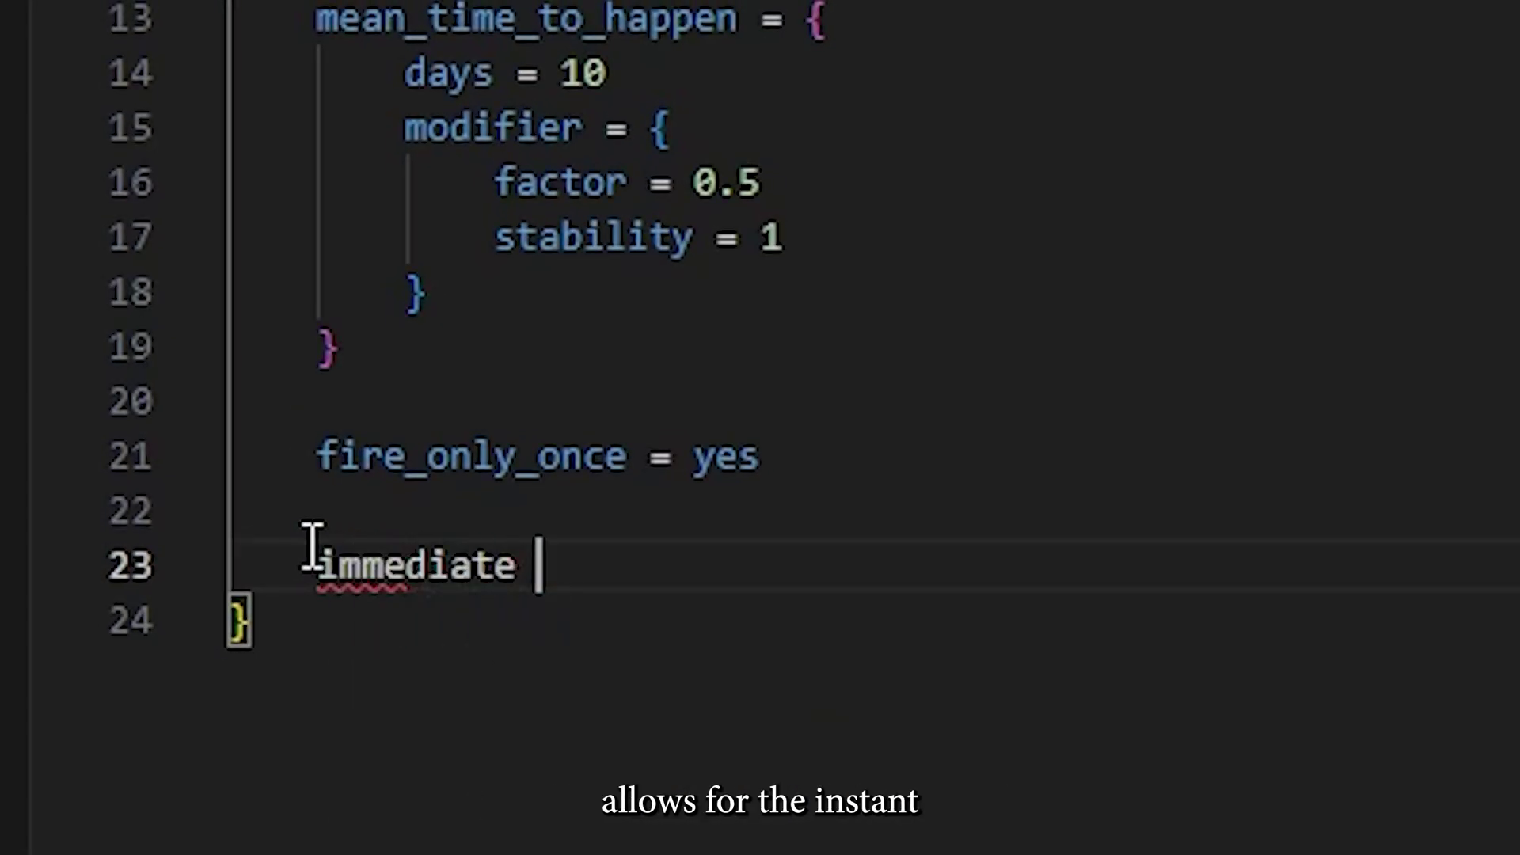
text(= {)
key(Return)
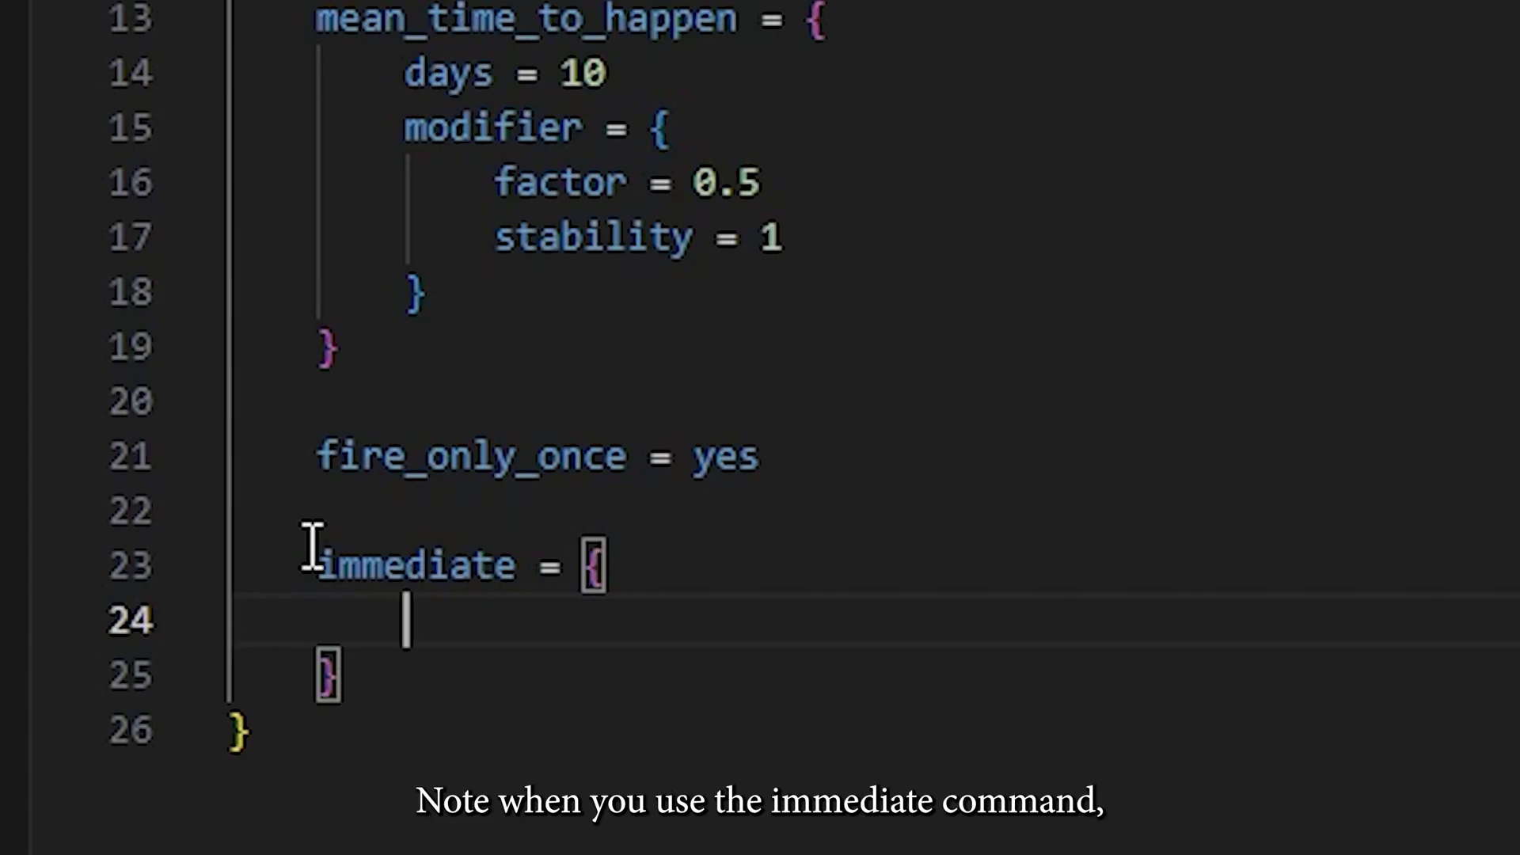
text(hidden_)
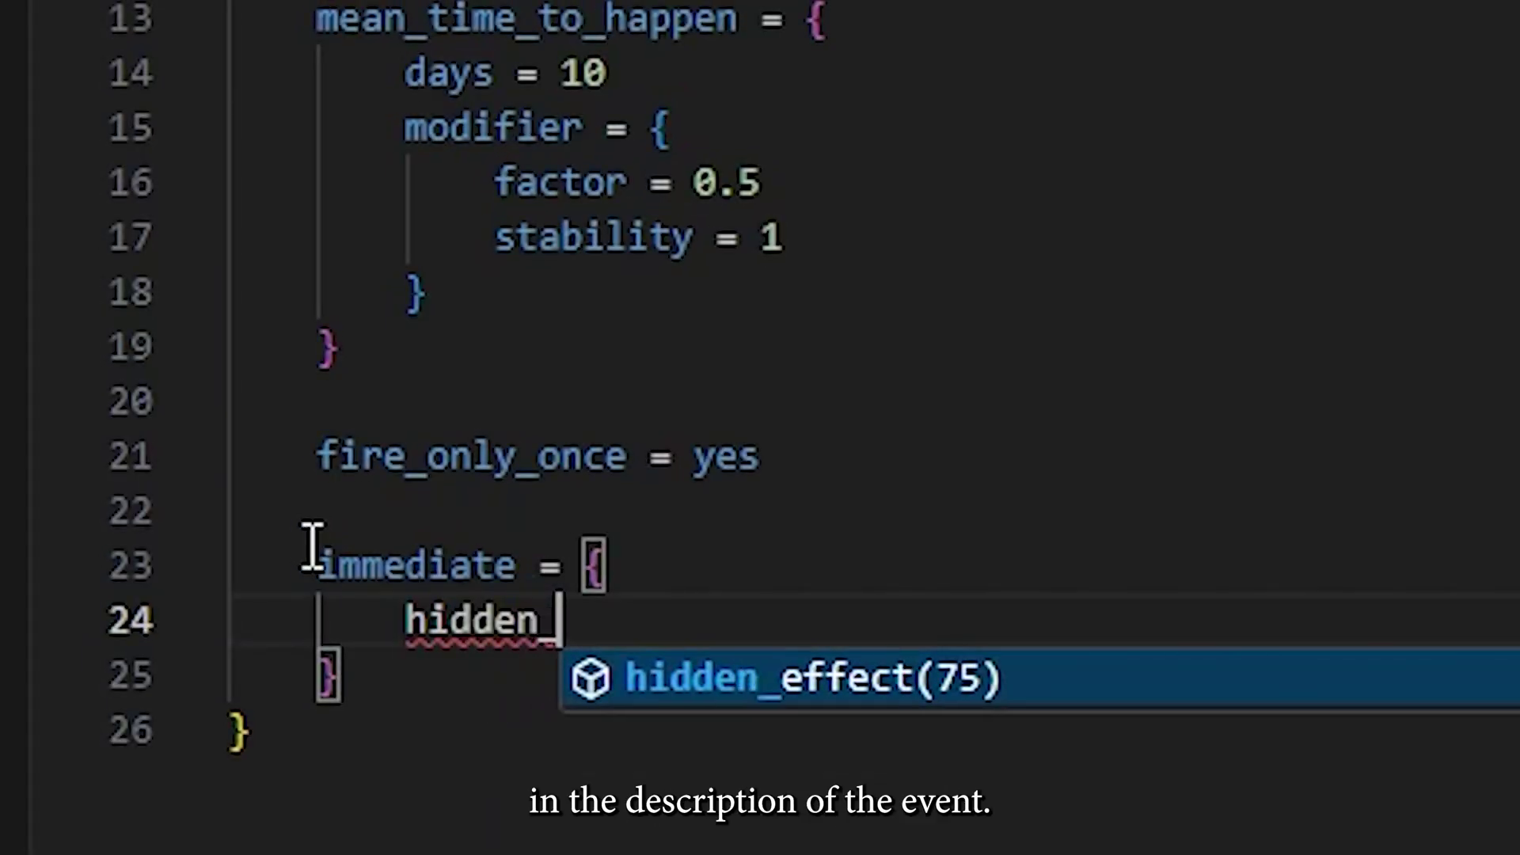
text(effect = {)
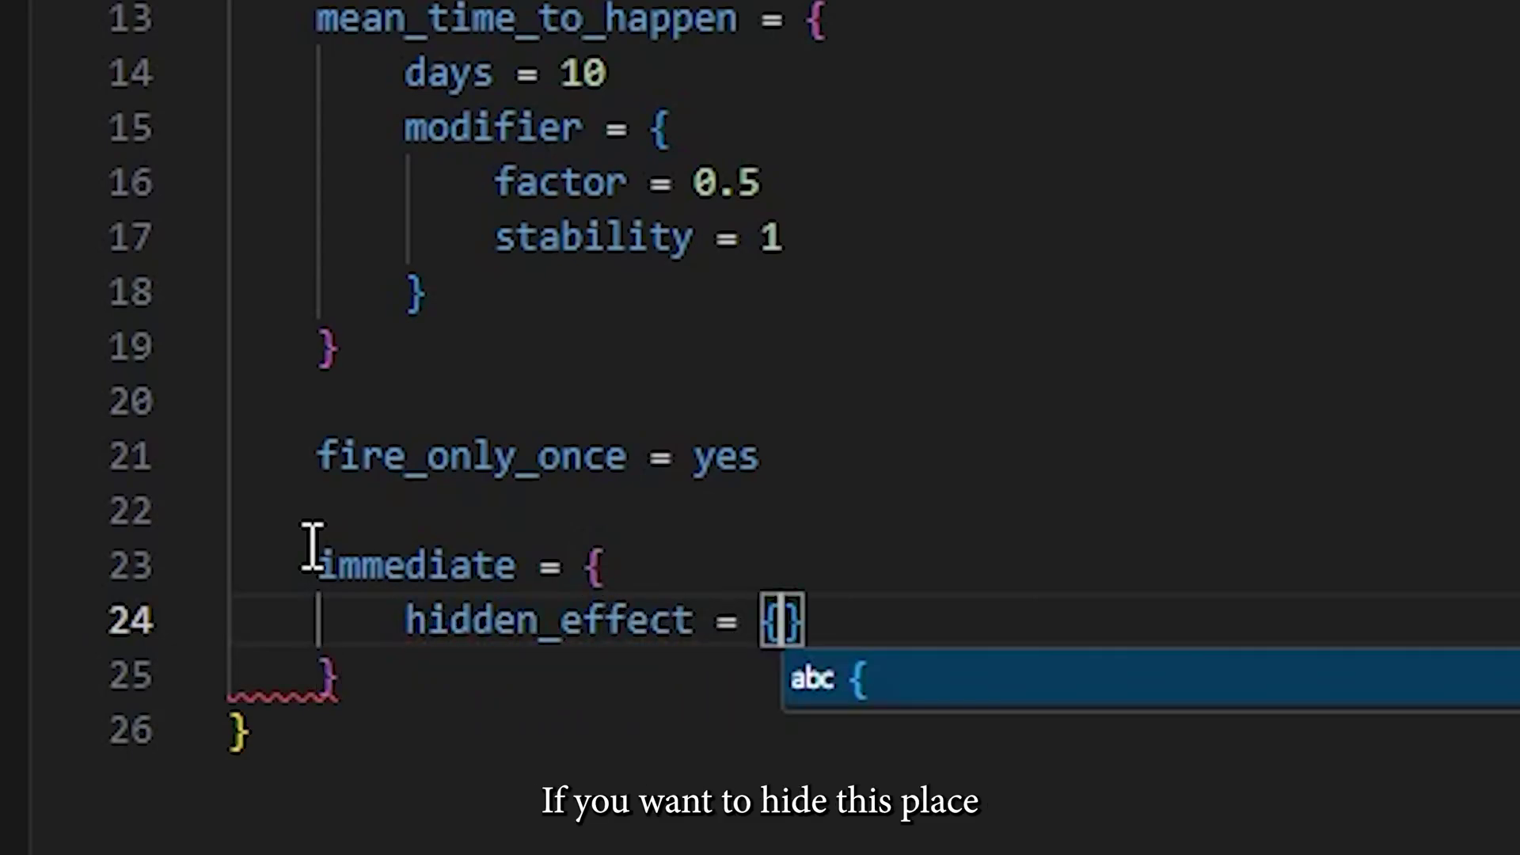
key(Return)
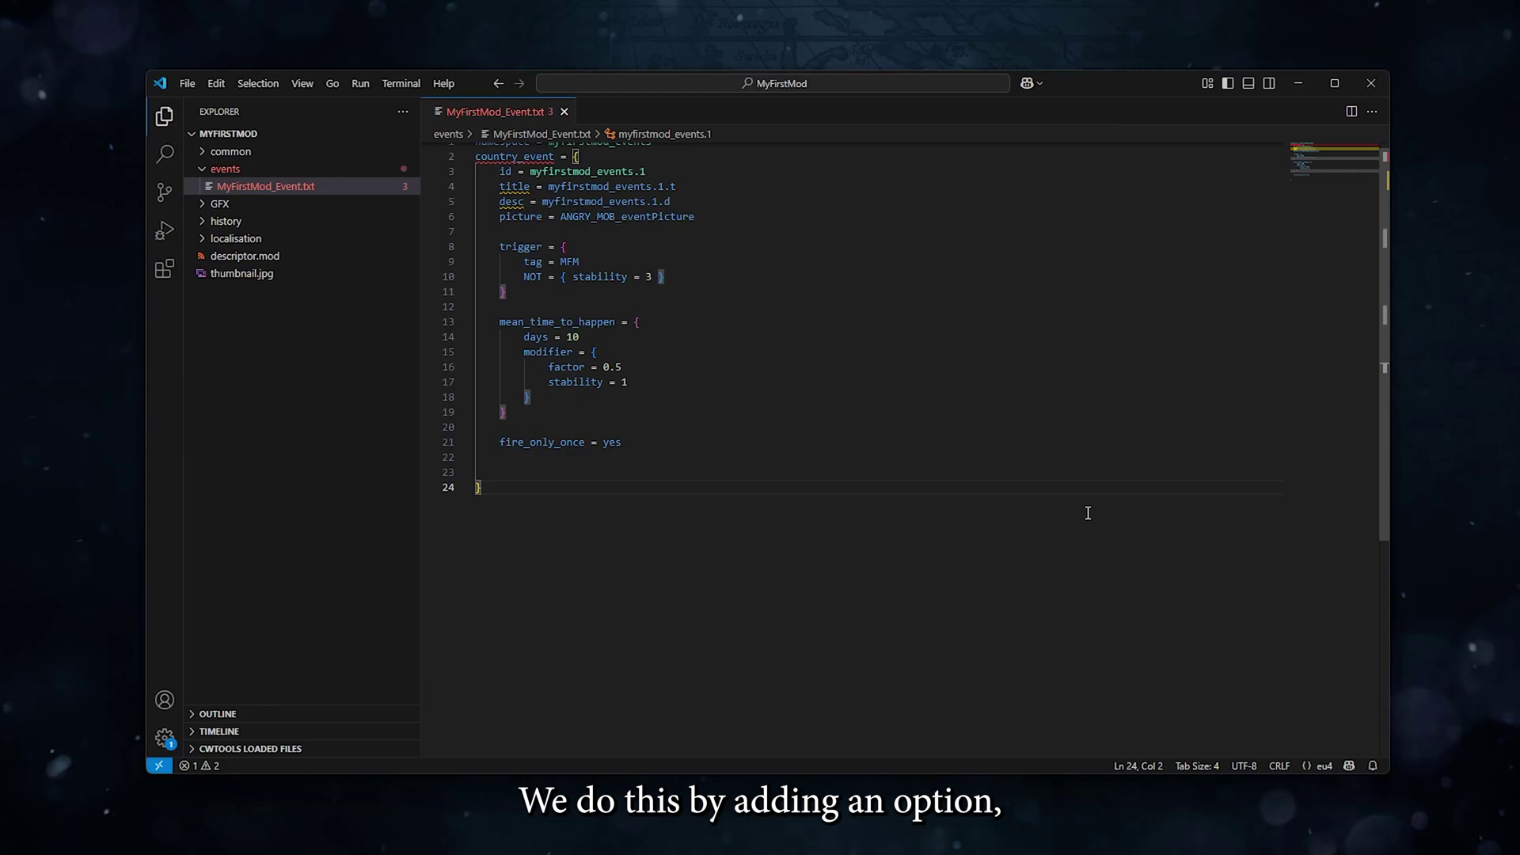
- Add an empty option = { } block on line 23, below fire_only_once = yes
click(569, 470)
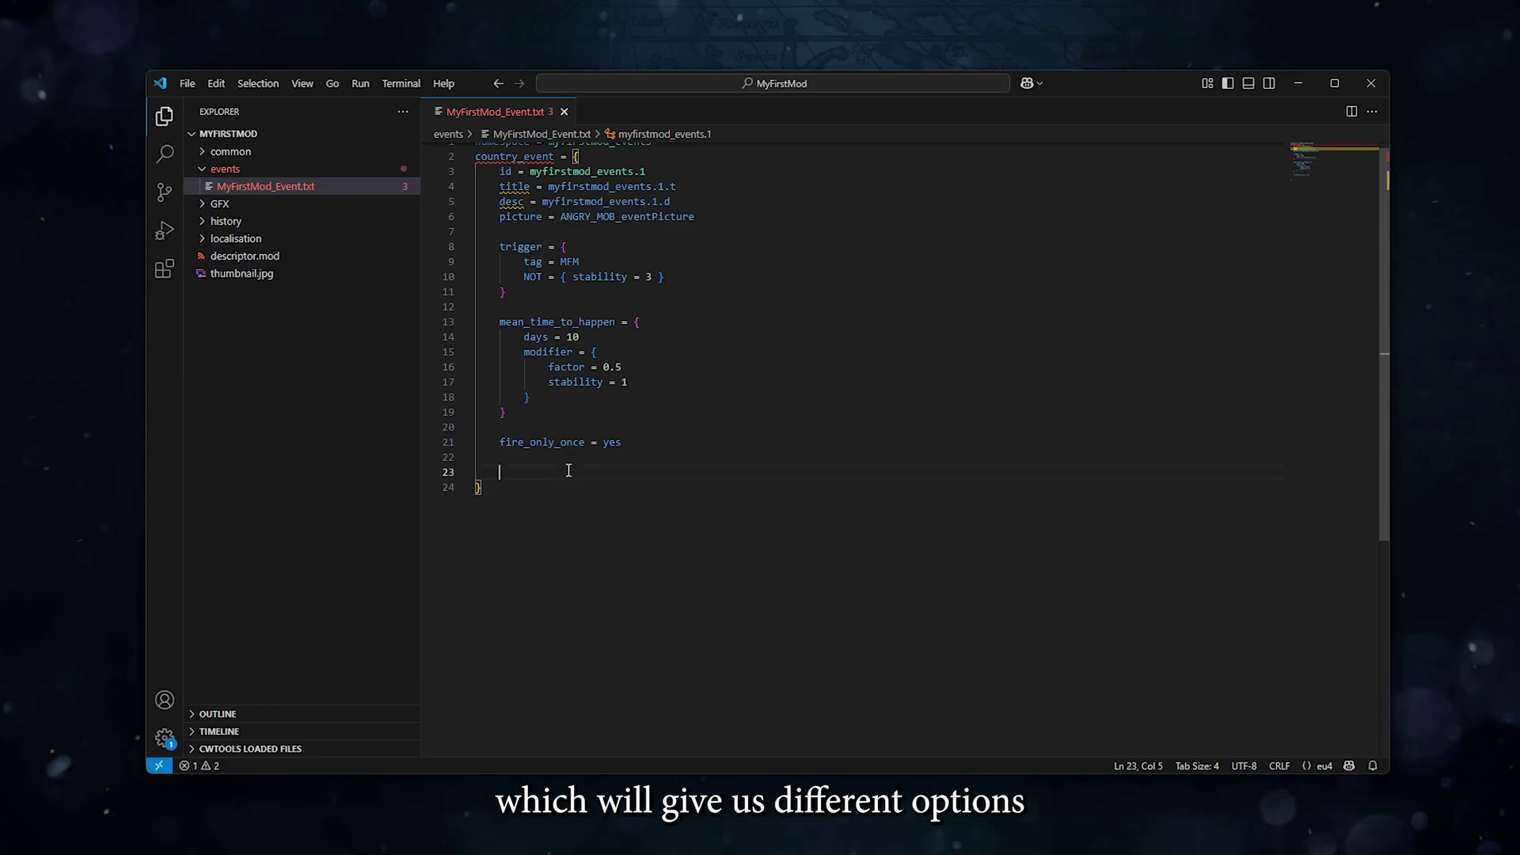
text(option )
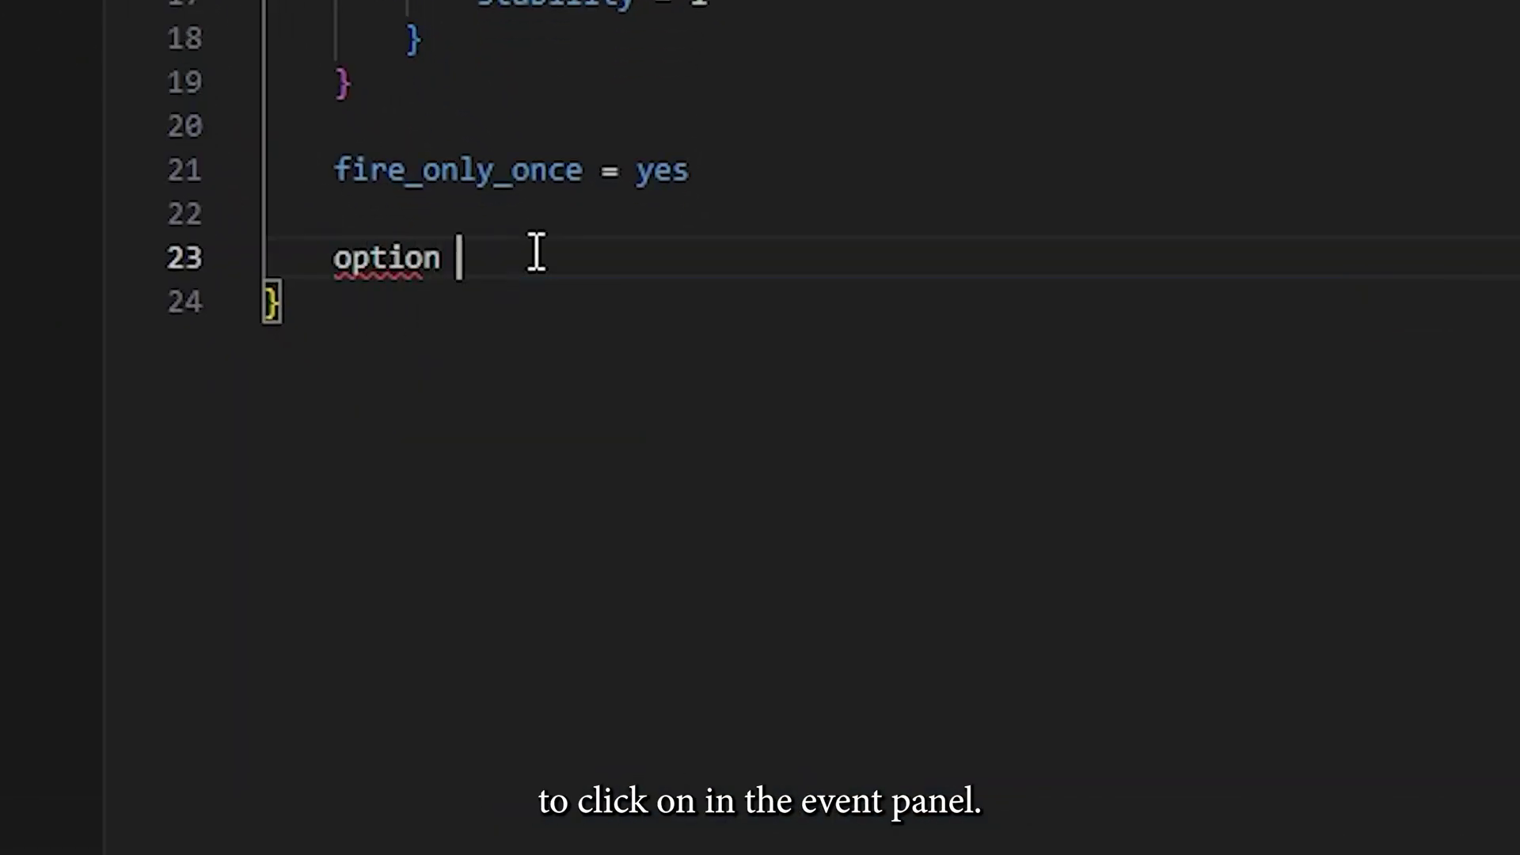
text(= {)
key(Return)
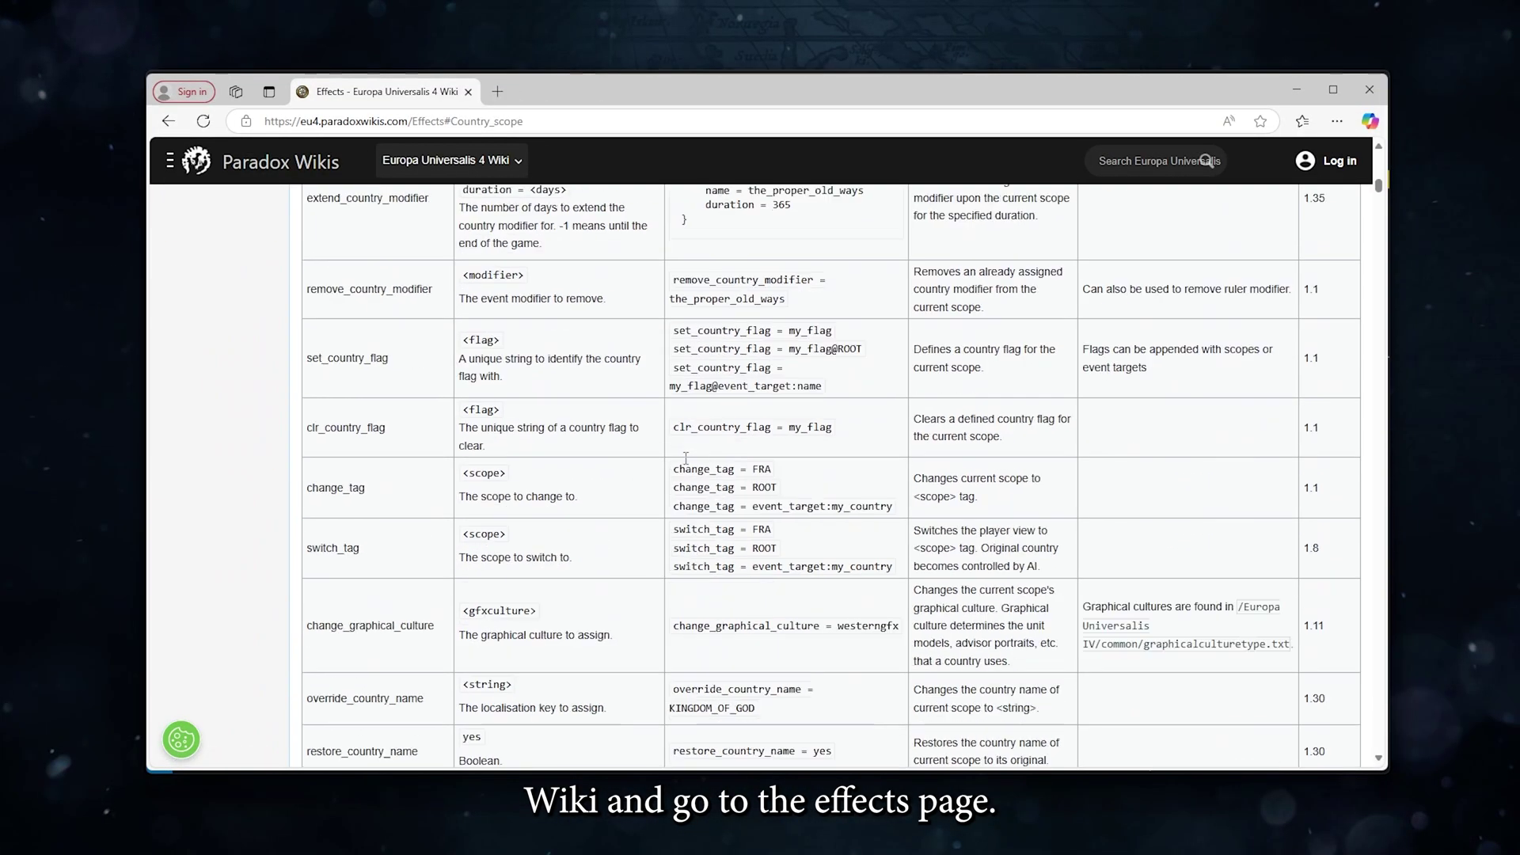
scroll(609, 458, down, 3)
drag(1377, 196, 1359, 578)
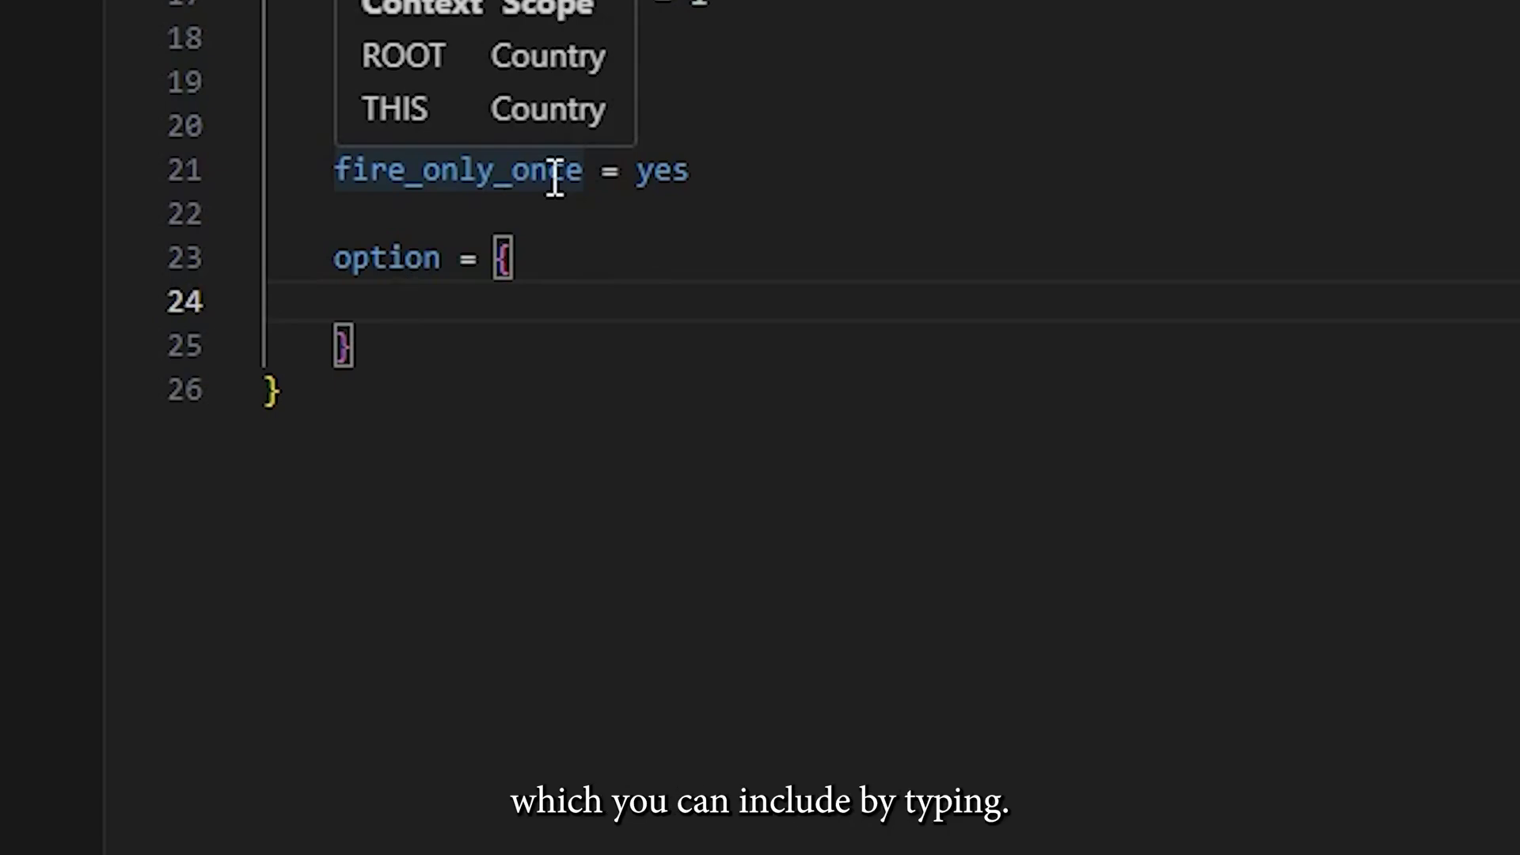
text(h)
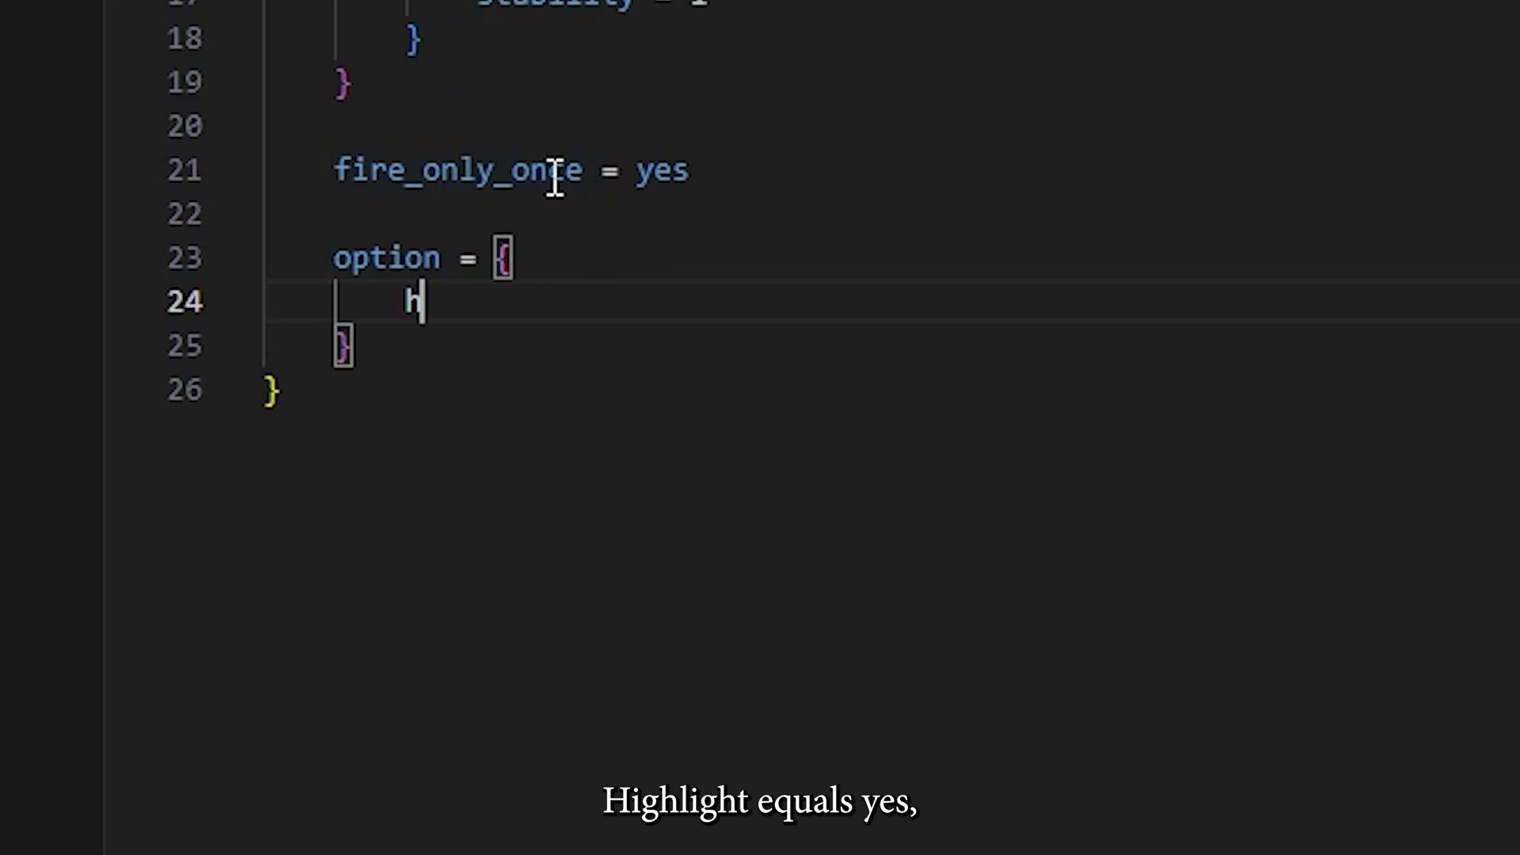
text(ighlight = ye)
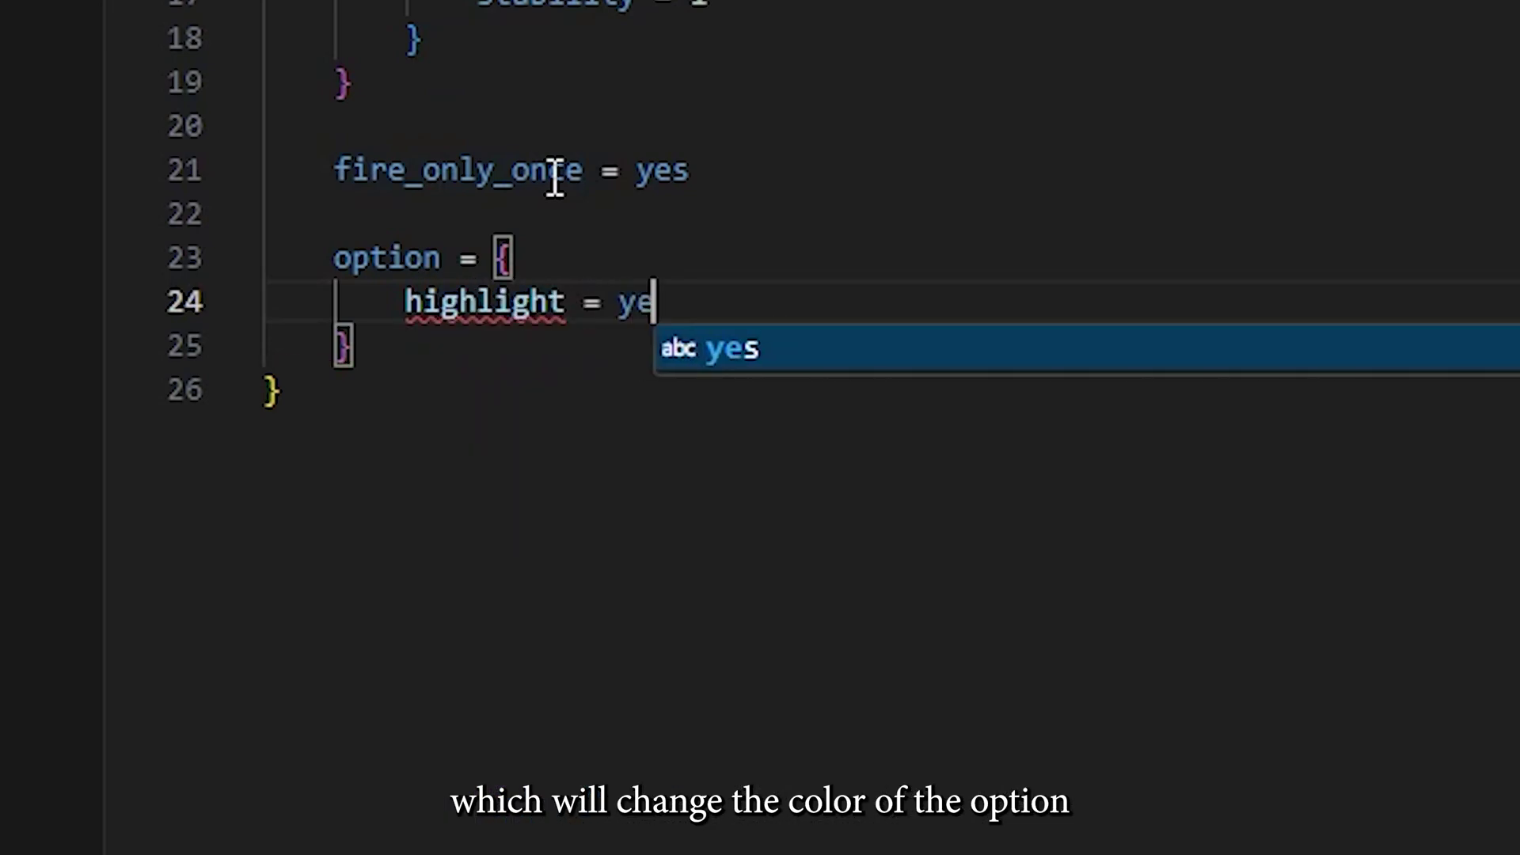
text(s)
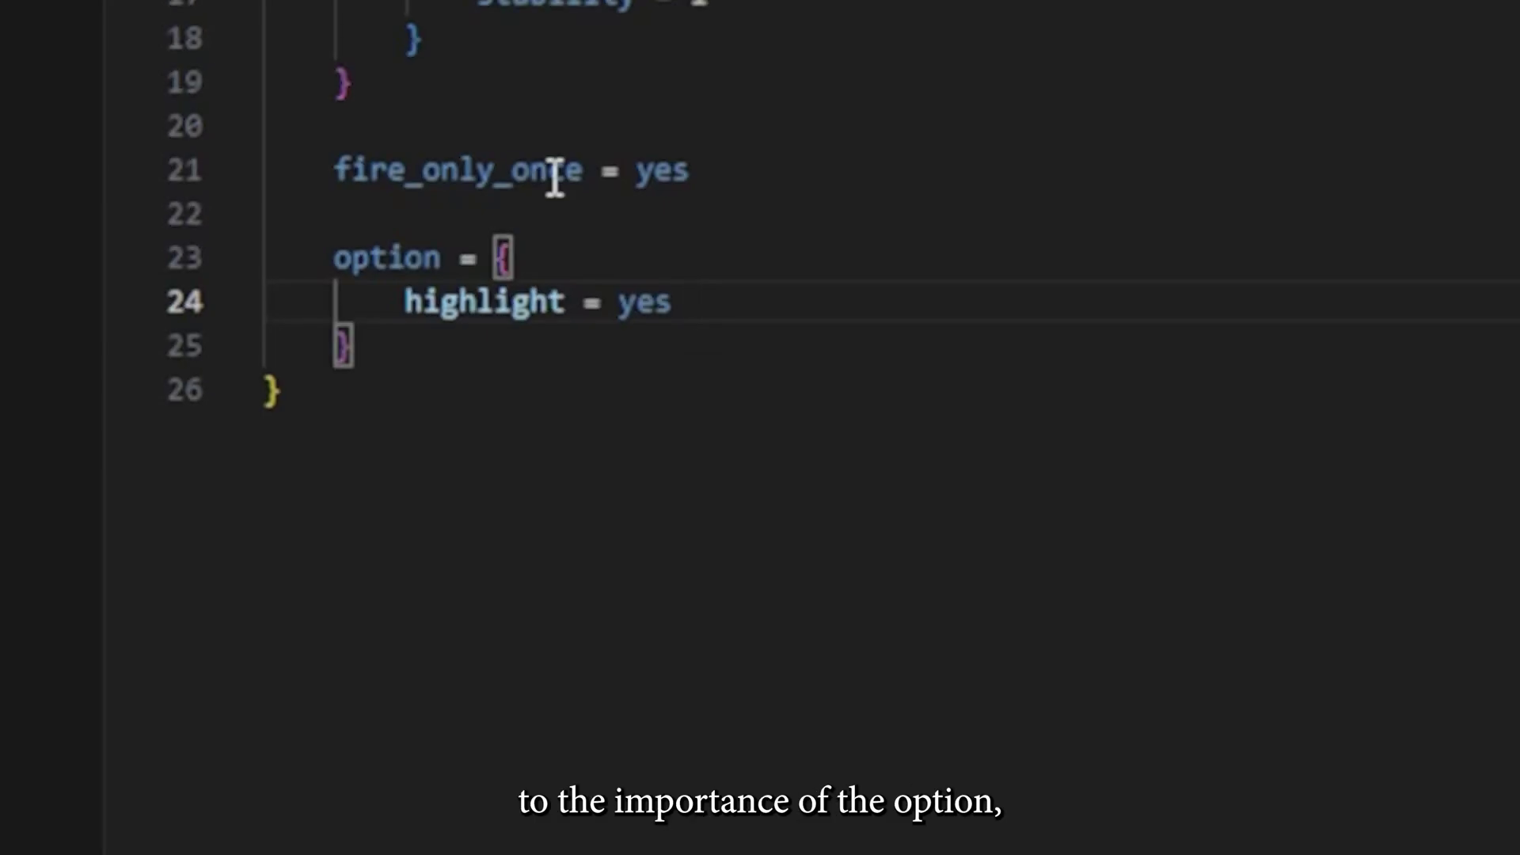
- Replace highlight = yes with a trigger block, then with ai_chance = { factor = x }
drag(695, 301, 390, 298)
text(trigger = {)
key(Return)
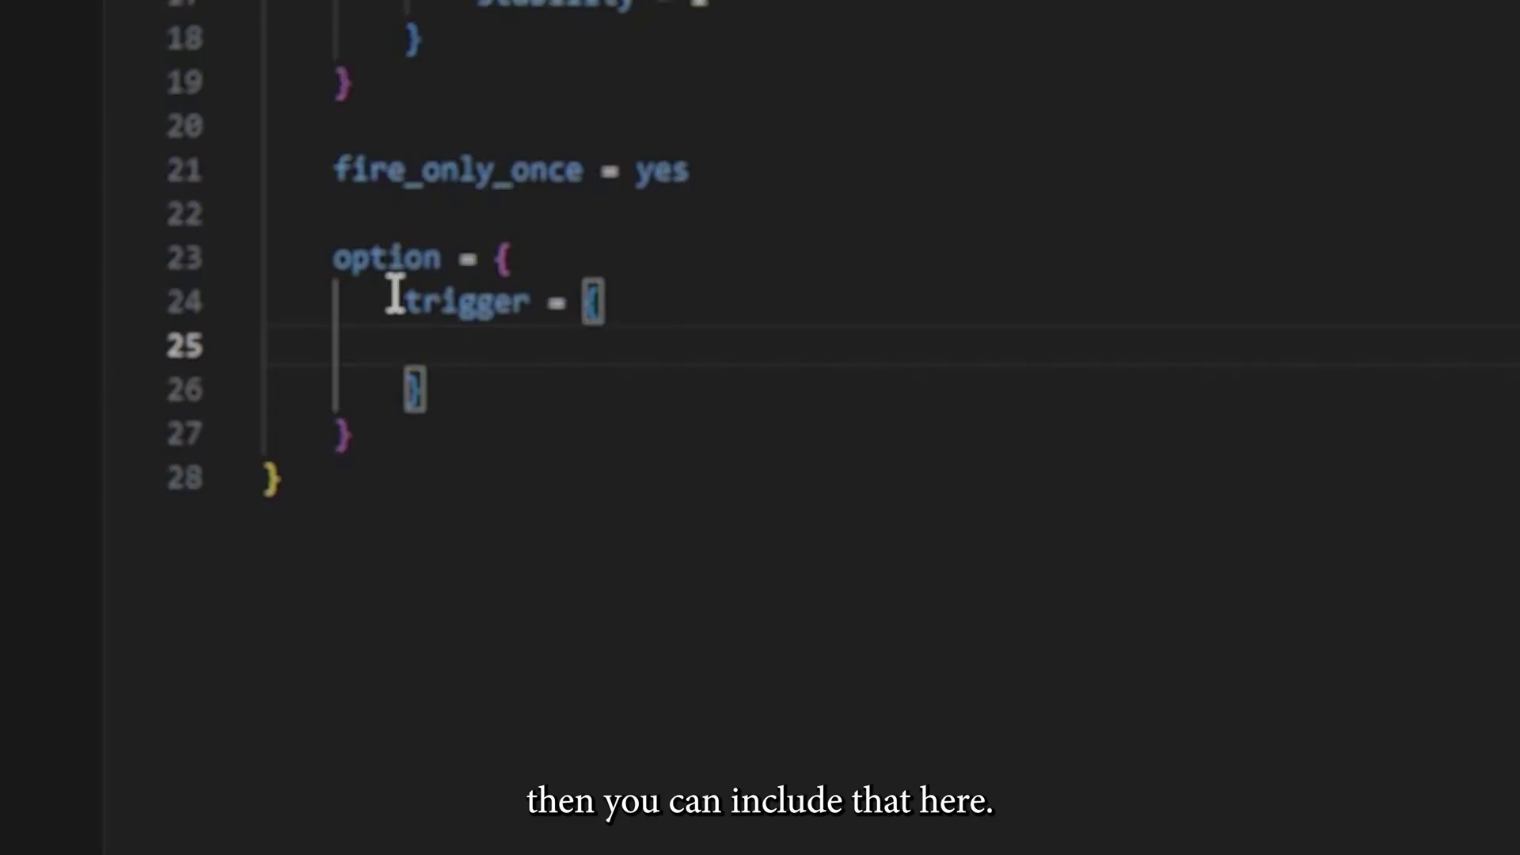
text(primary_culture = swedish)
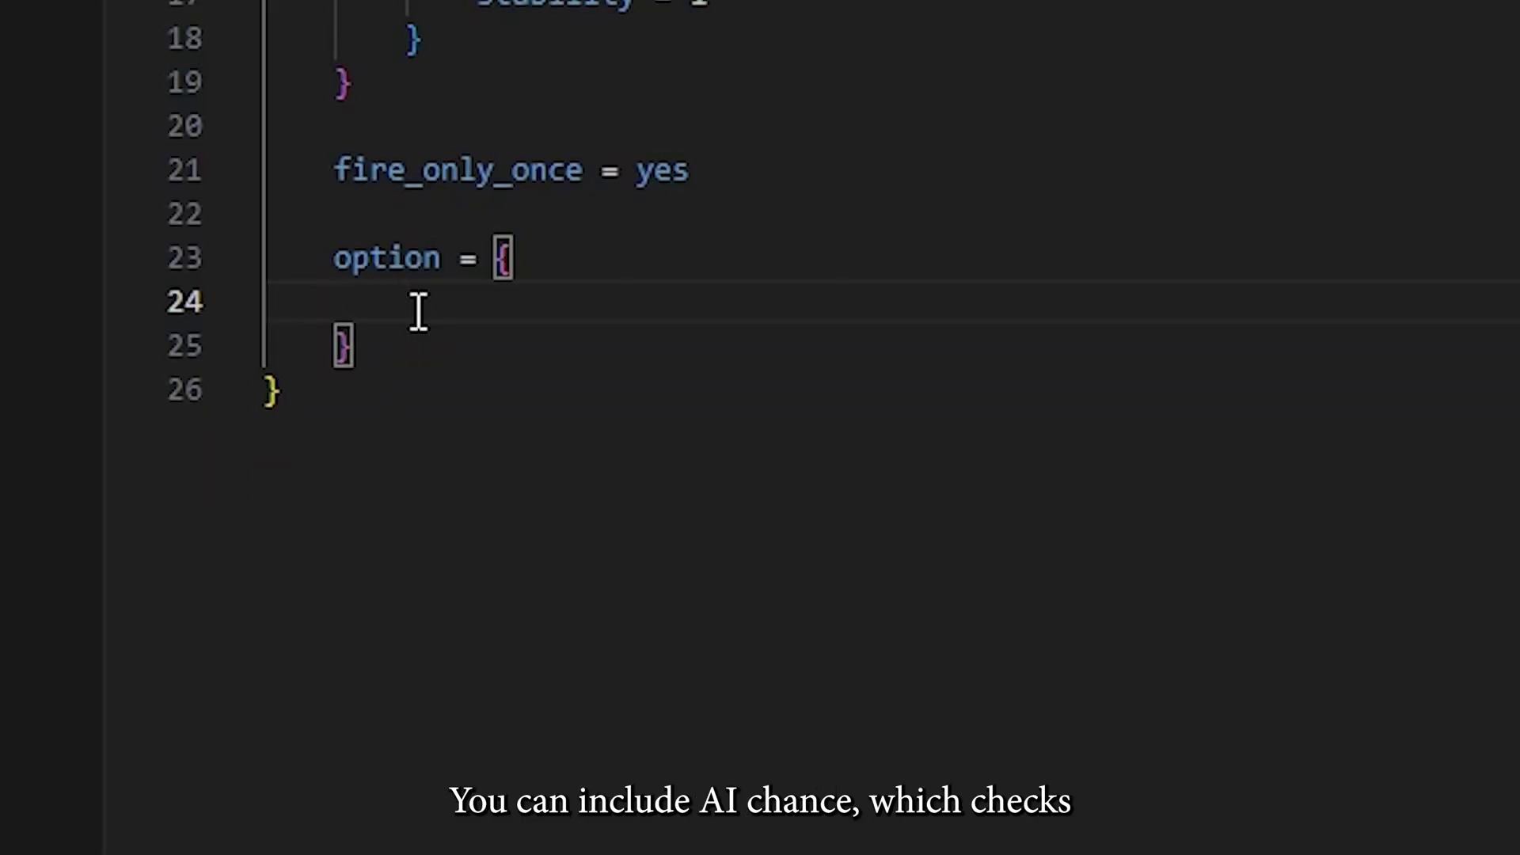
text(ai_chance )
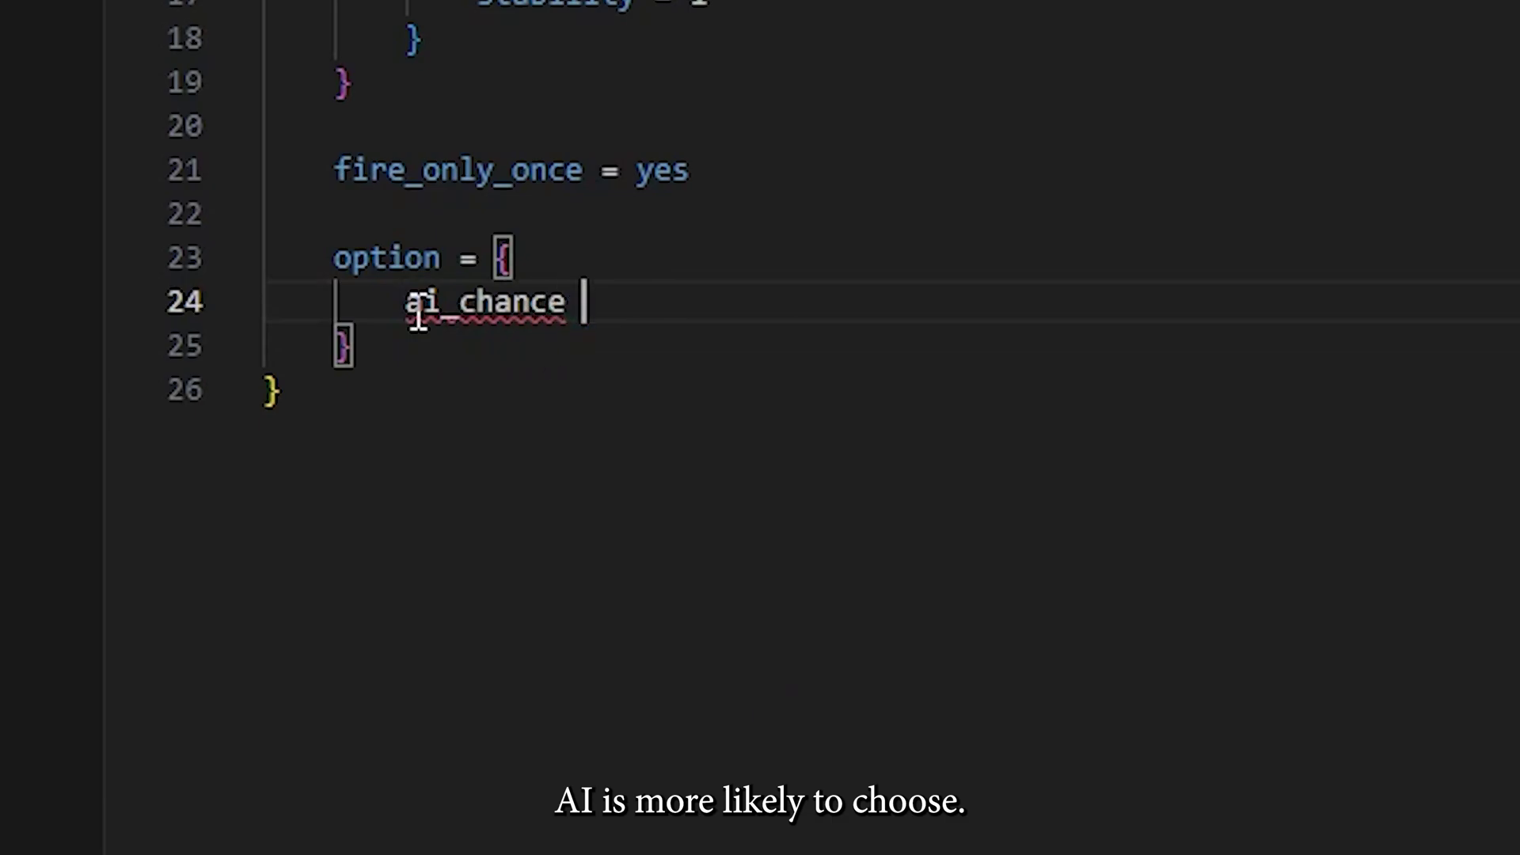
text(= {)
key(Return)
text(factor = )
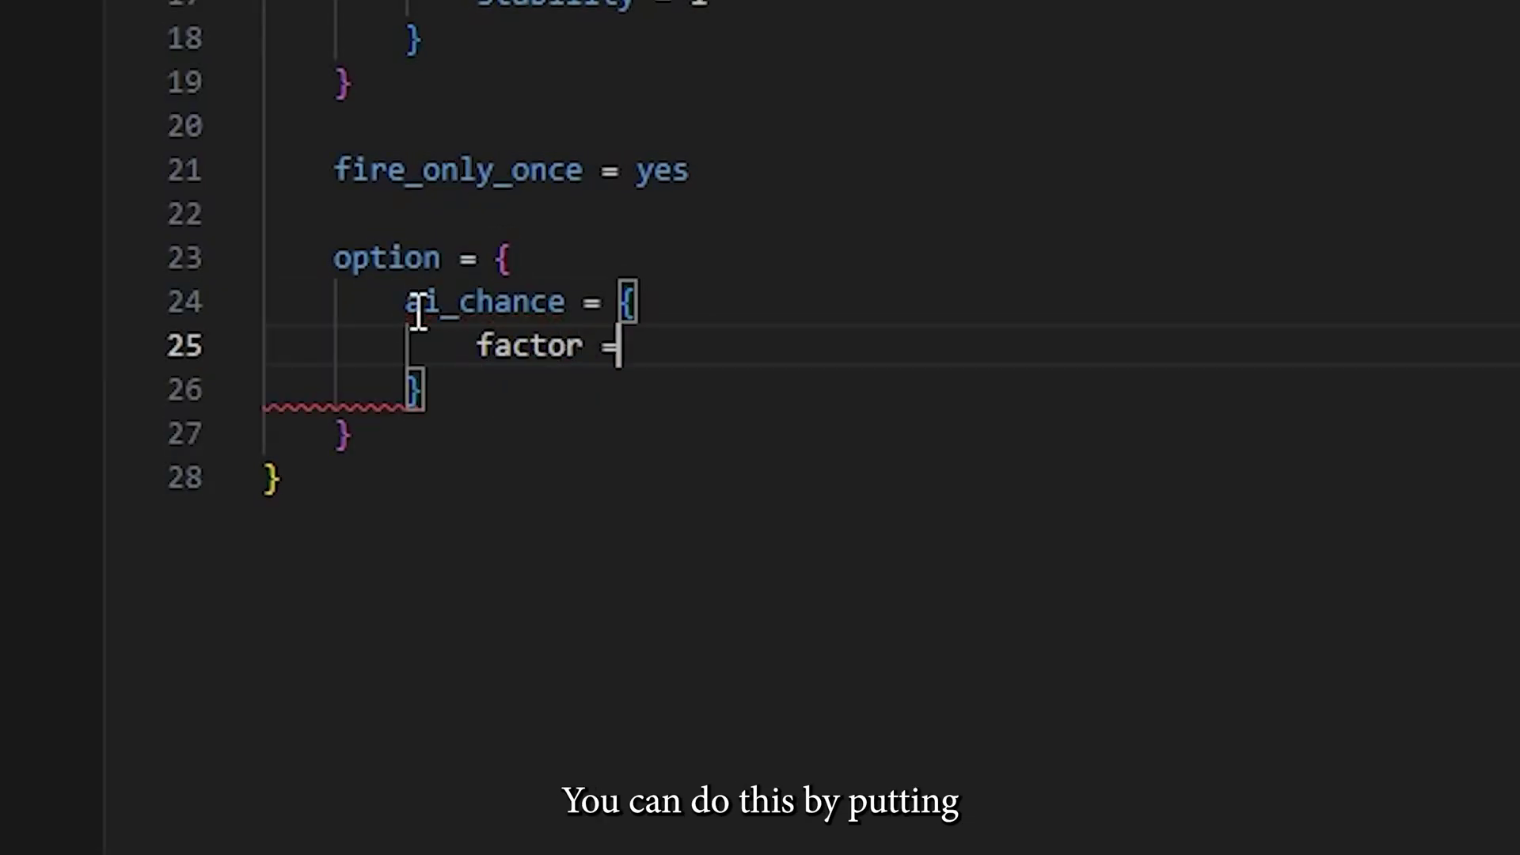
text(x)
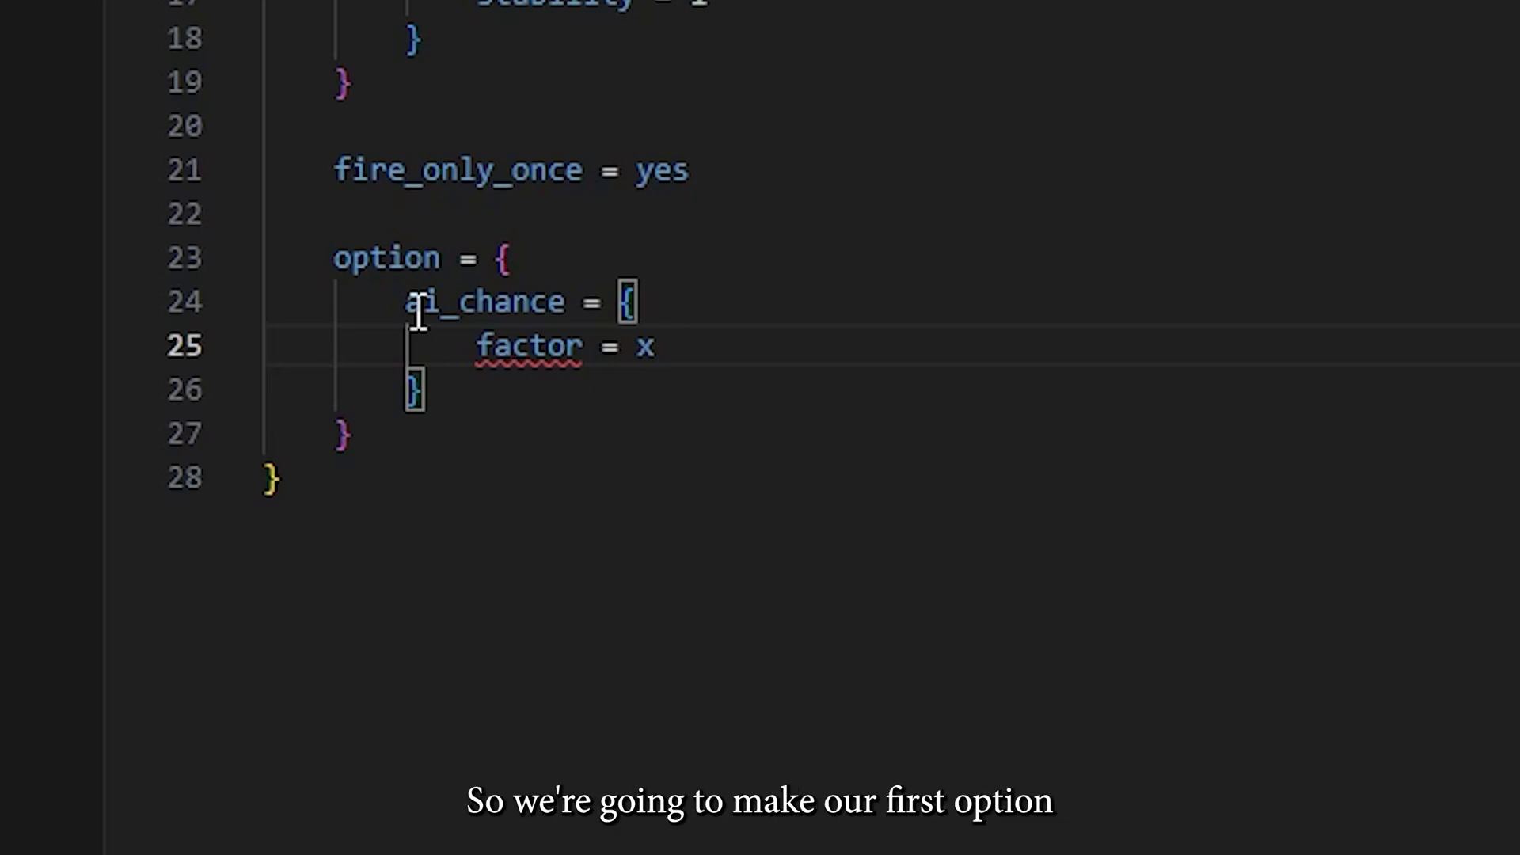
- Replace the ai_chance block with name = myfirstmod_events.1.a and add_stability = 1
drag(425, 390, 407, 303)
key(BackSpace)
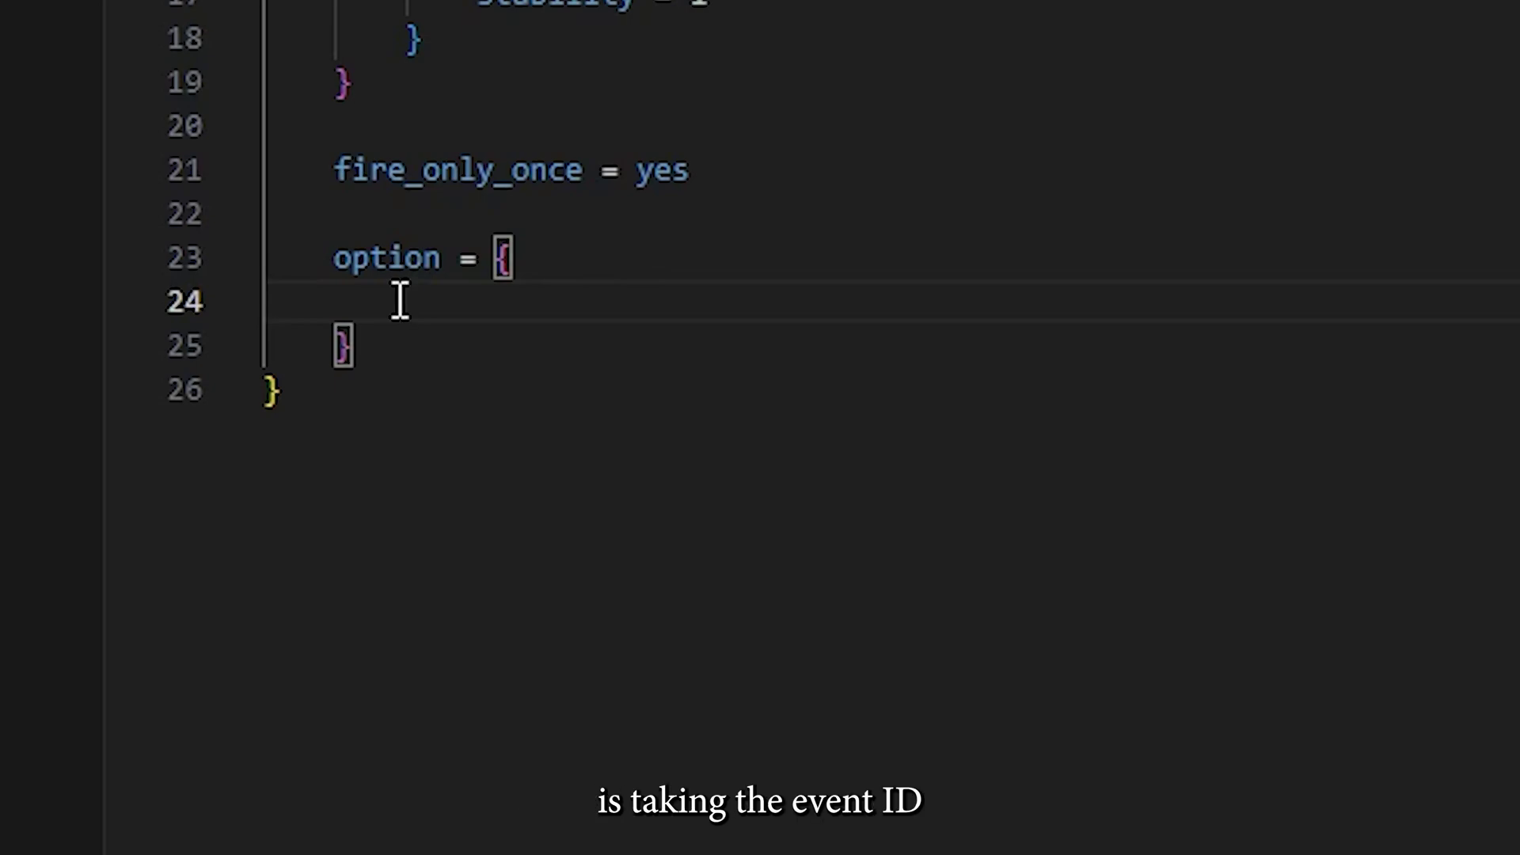
text(name)
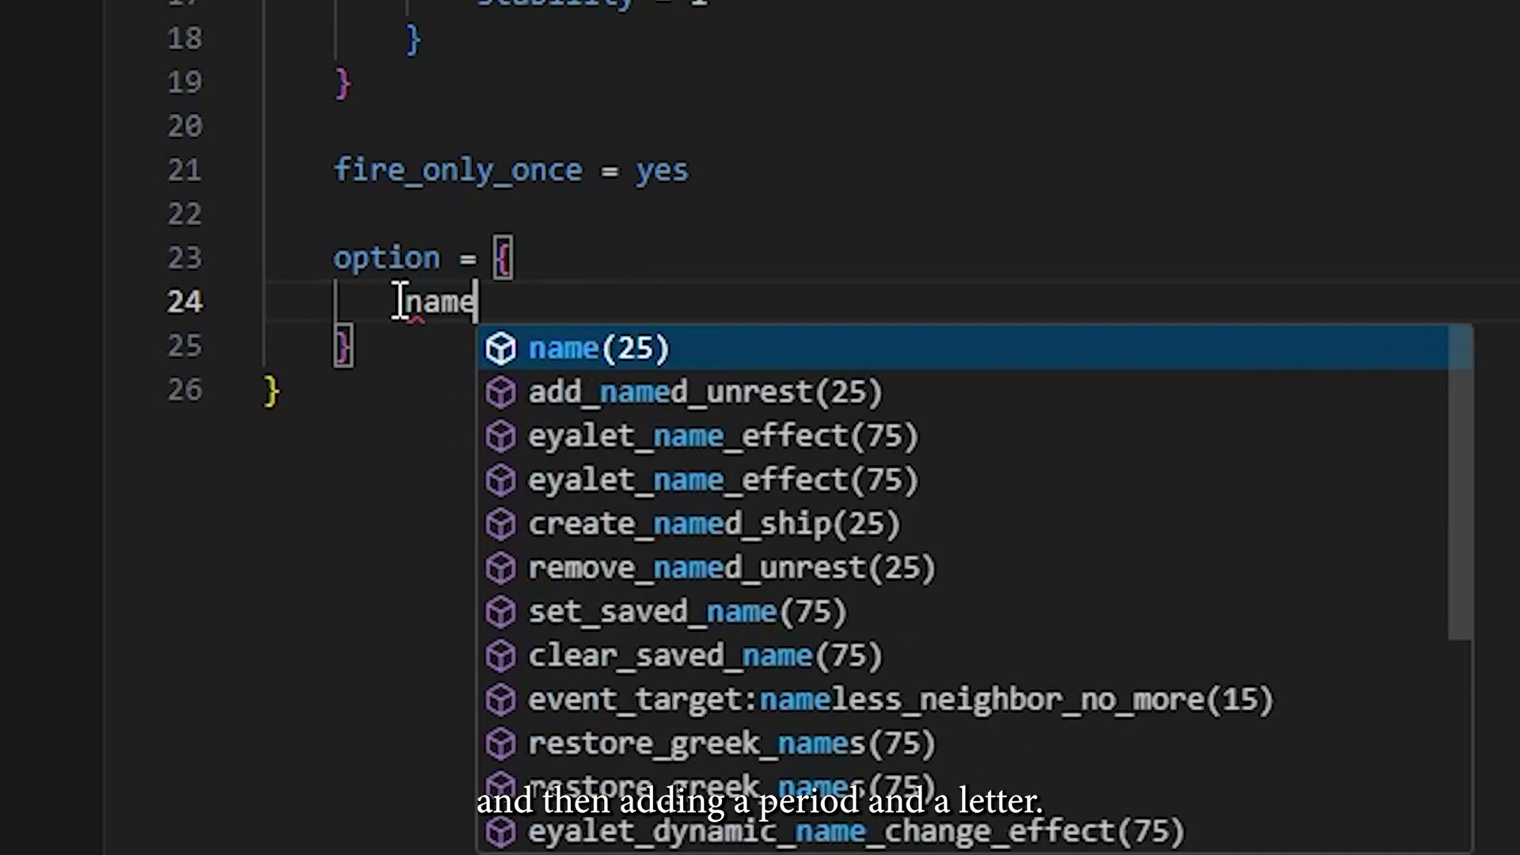
text( = myfir)
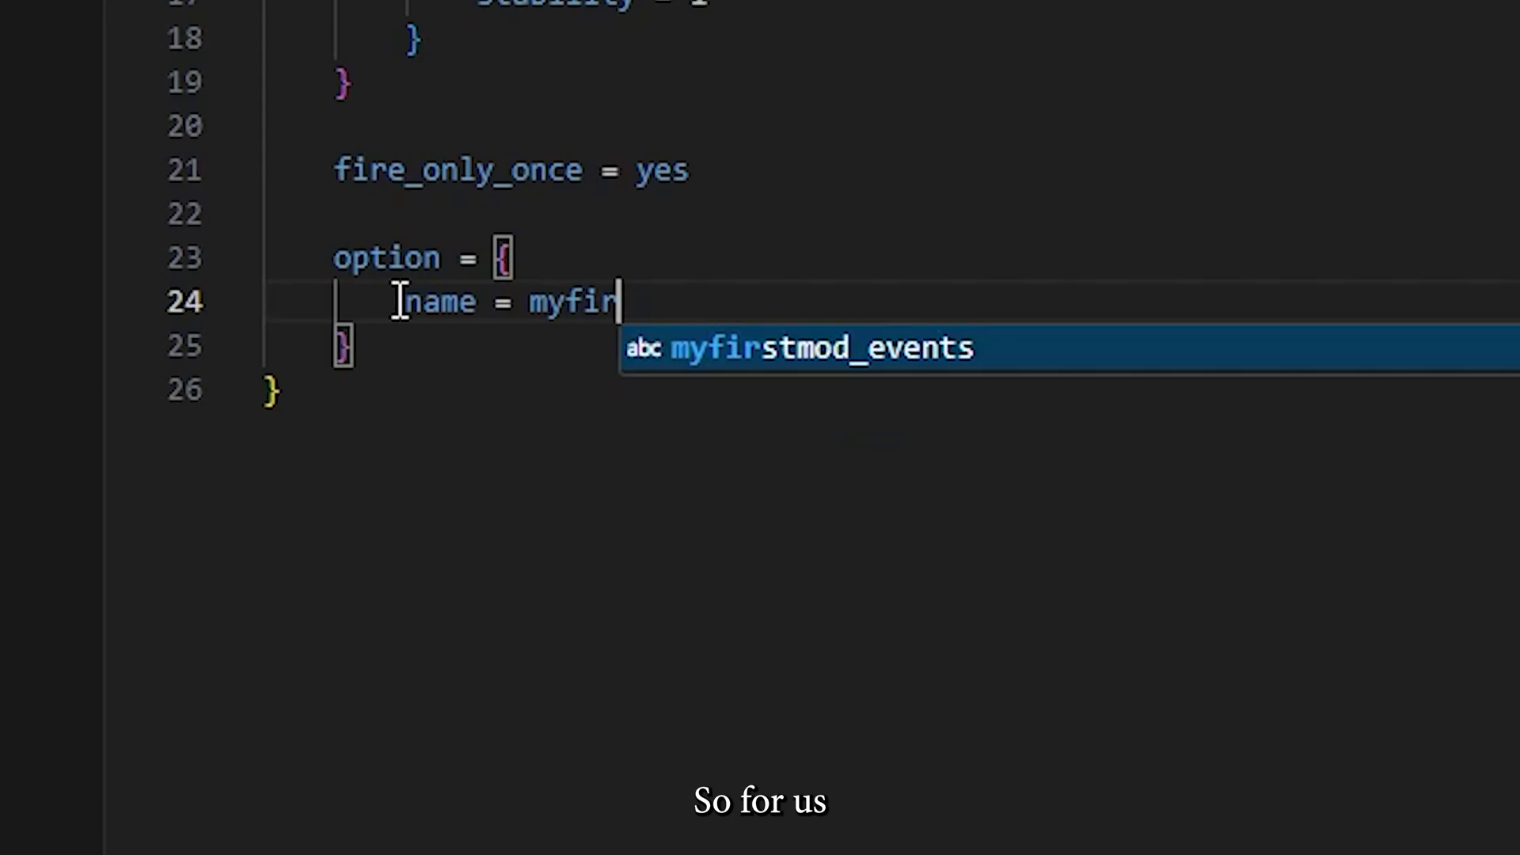
text(stmod_eve)
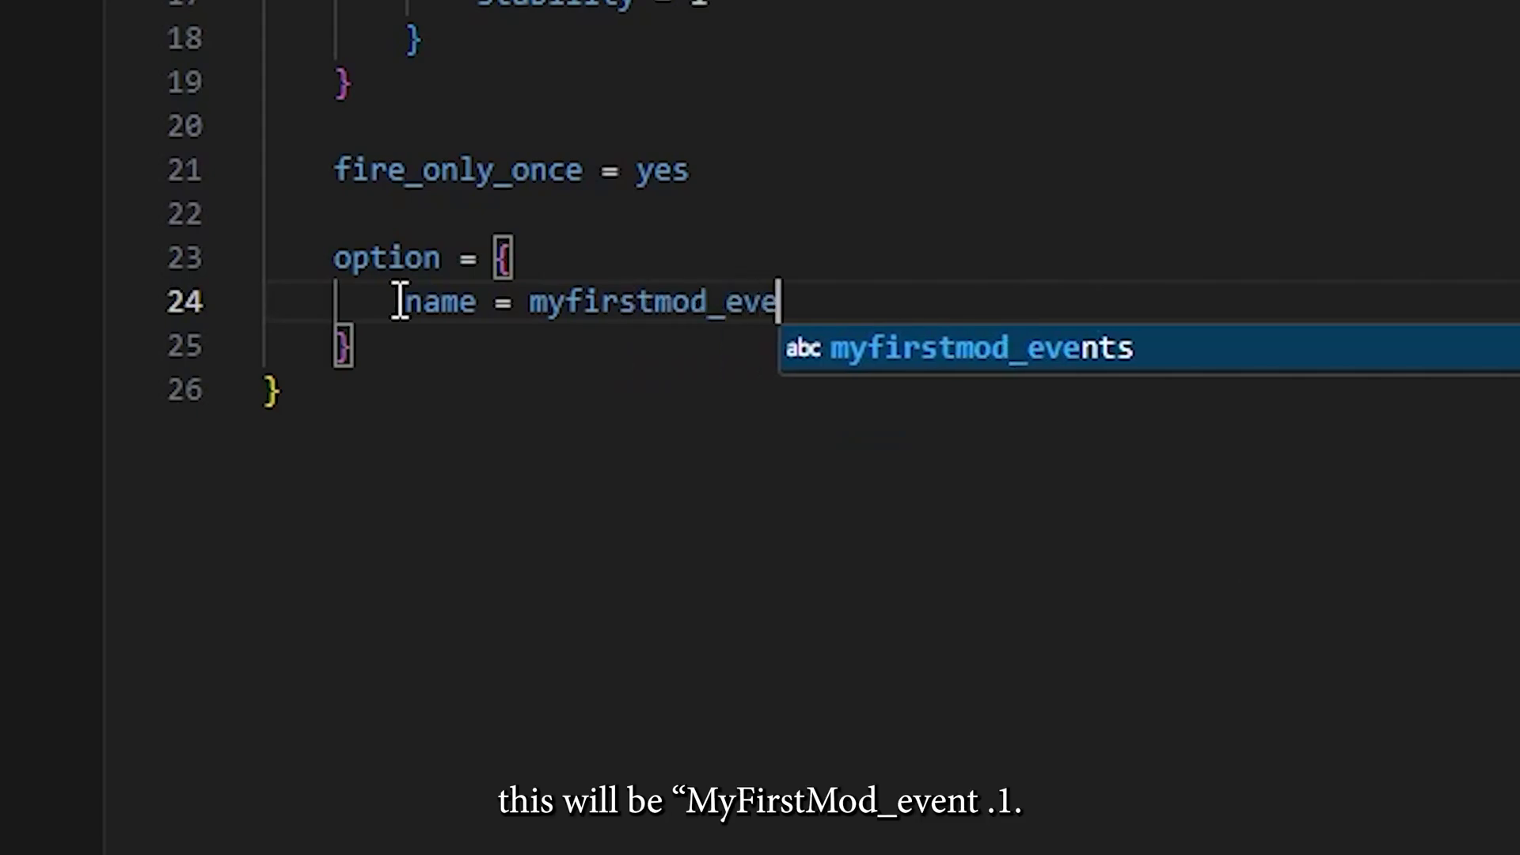
text(nts.1.a)
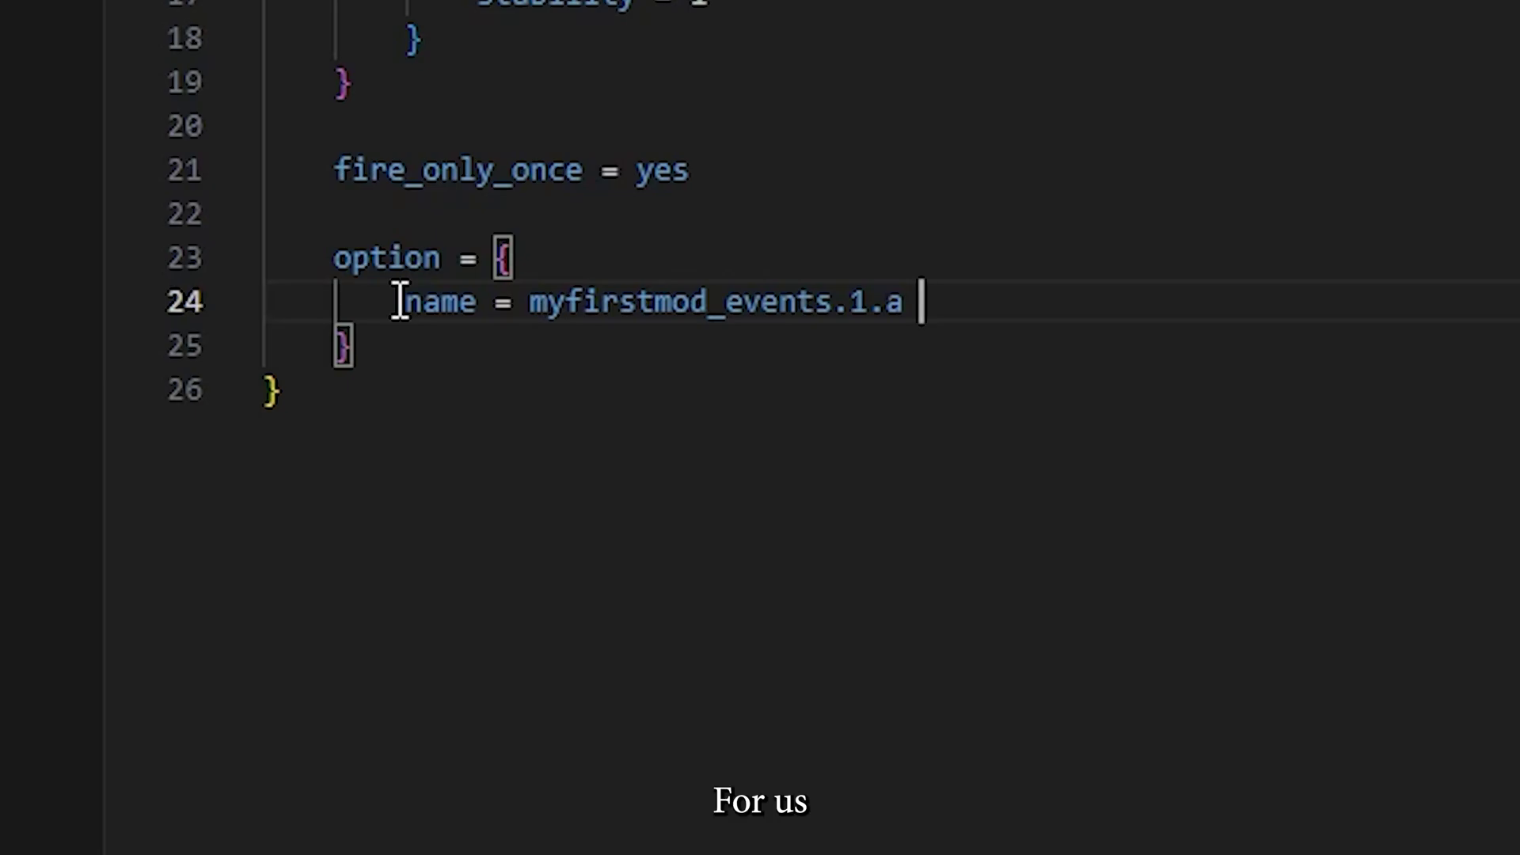
key(Return)
text(ad)
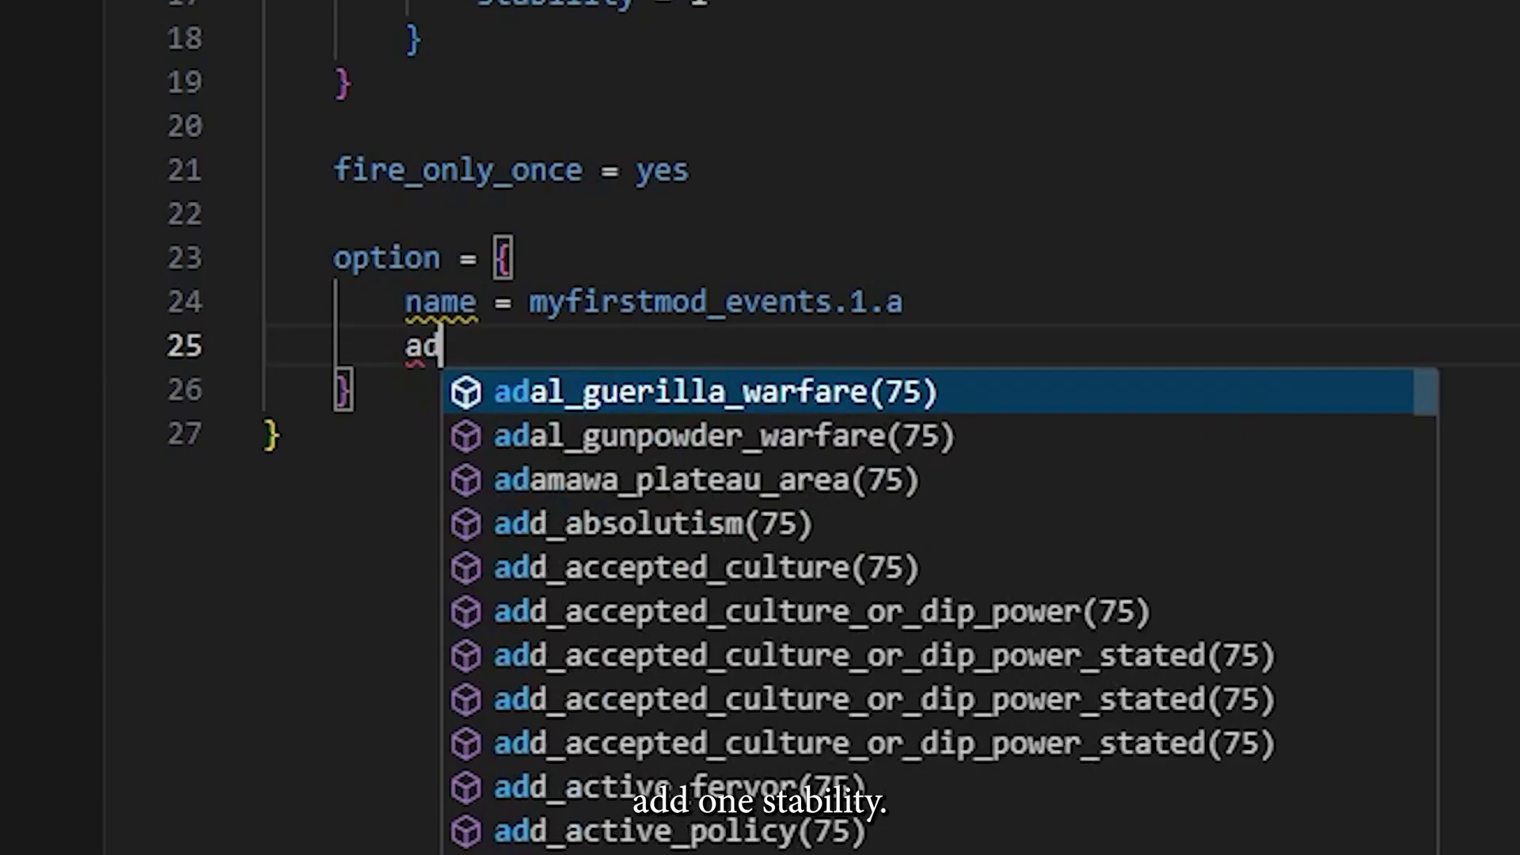
text(d_sta)
key(Return)
text(1)
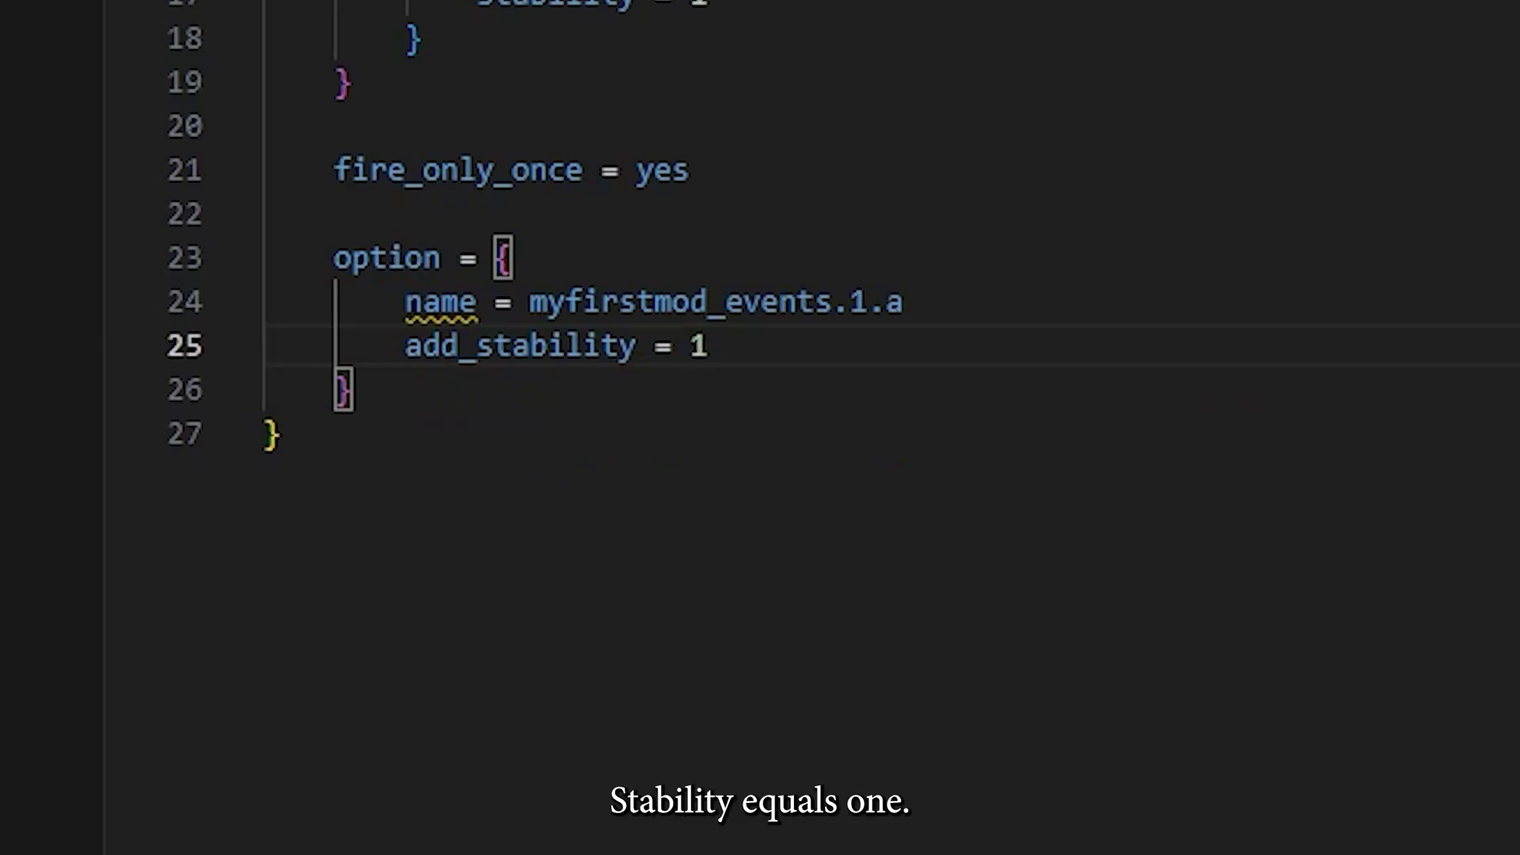
key(Down)
- Add an option = { block with name = myfirstmod_events.1.b below the first option
key(Return)
key(Return)
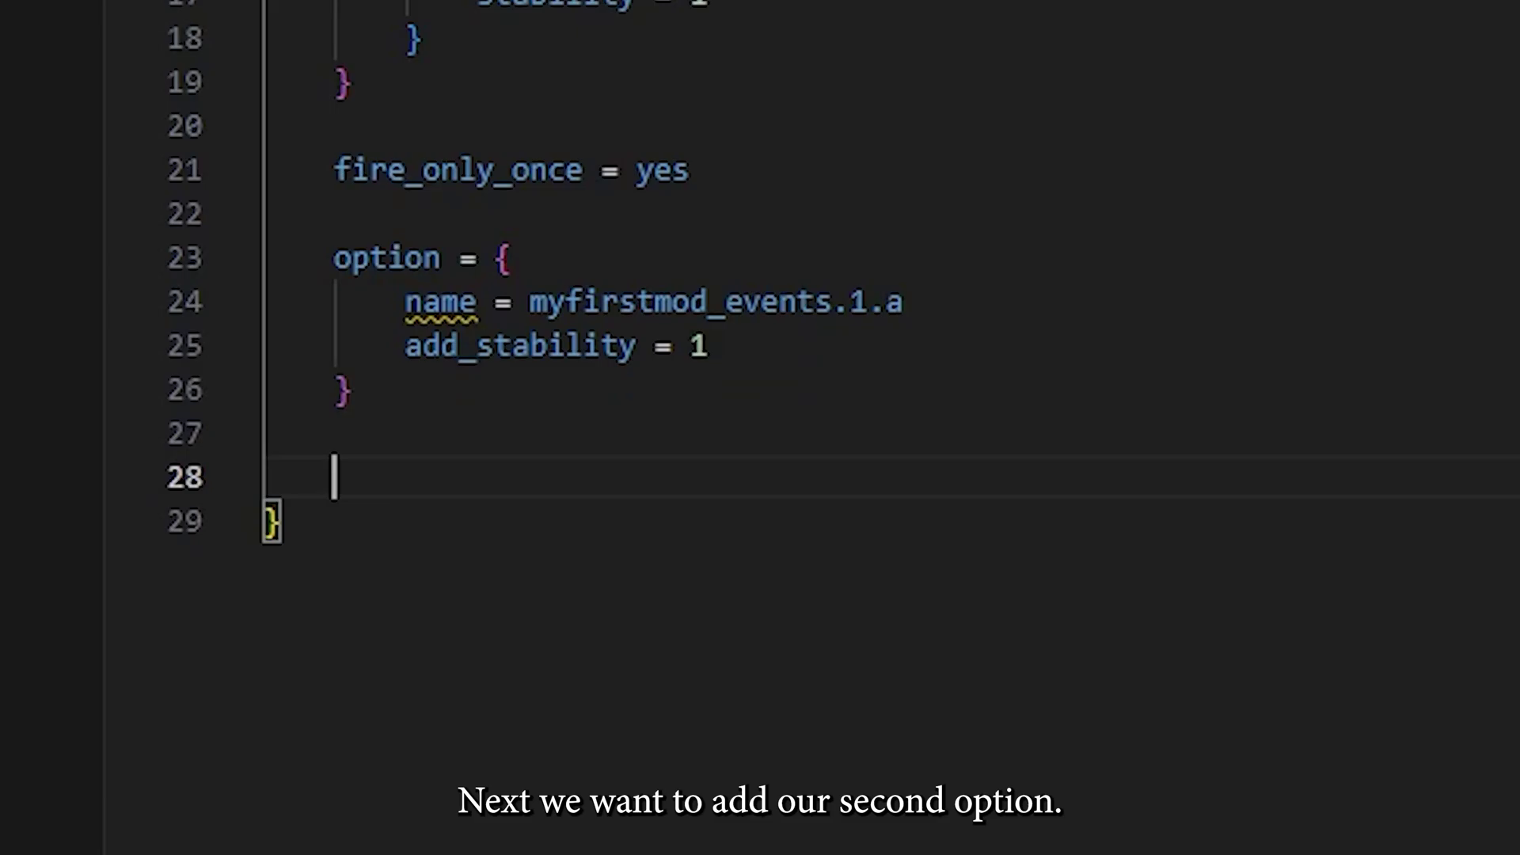
text(option = {)
key(Return)
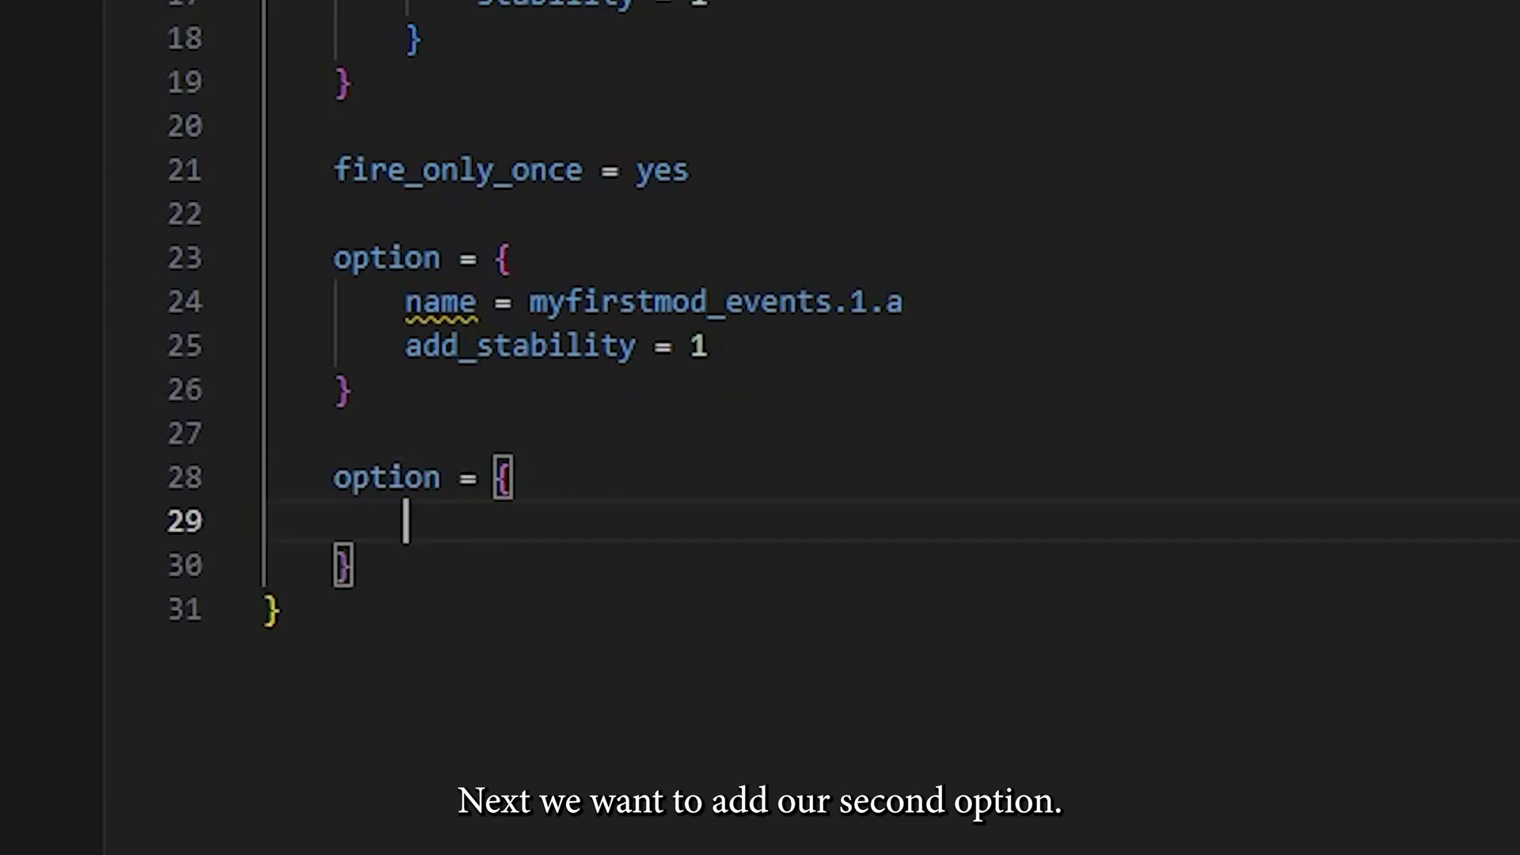
text(name = myfirs)
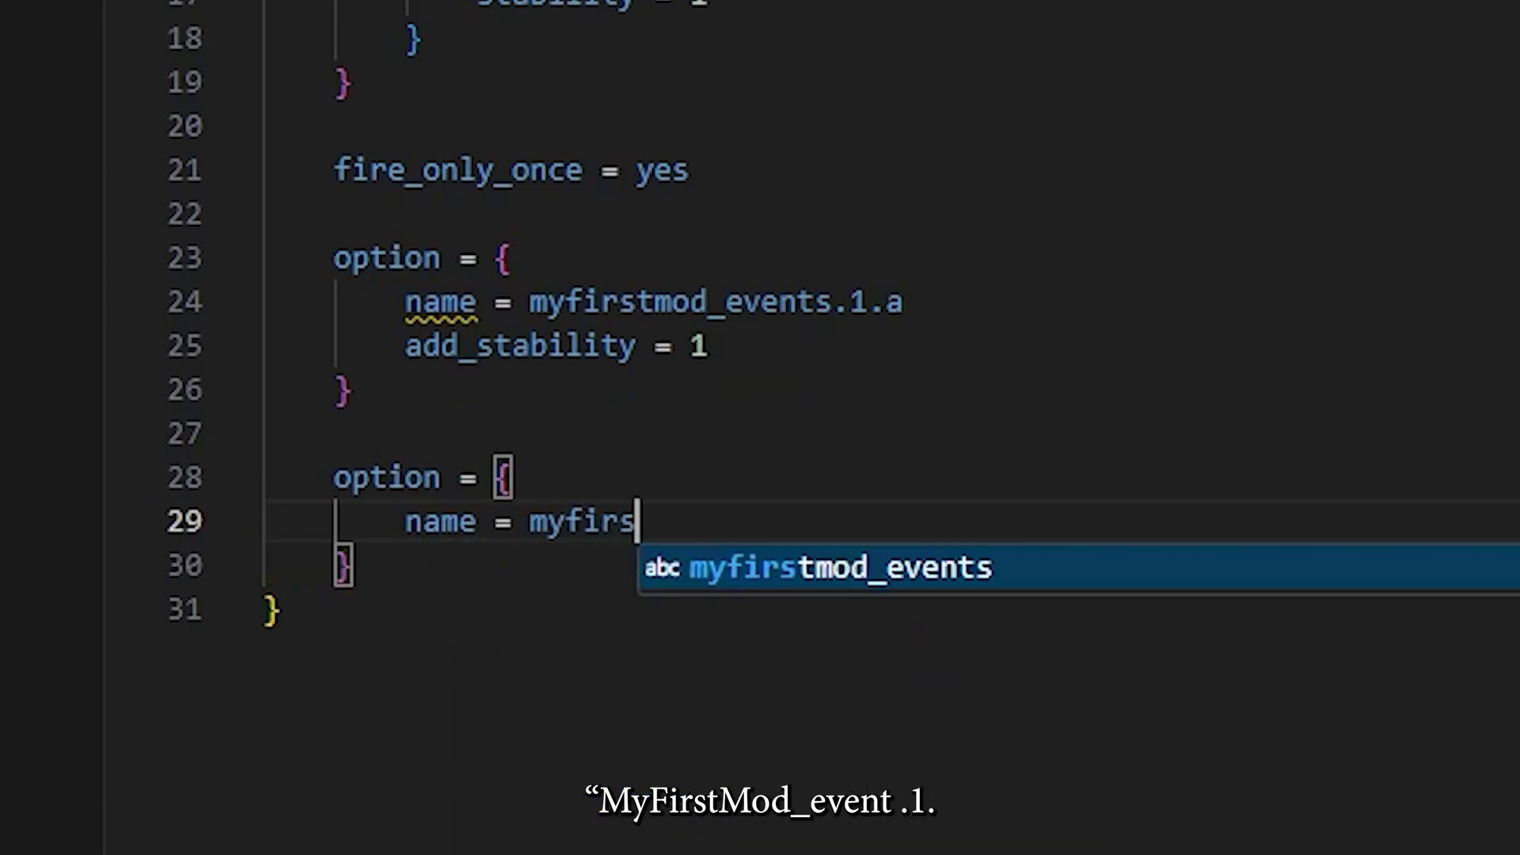
text(tmod_events.)
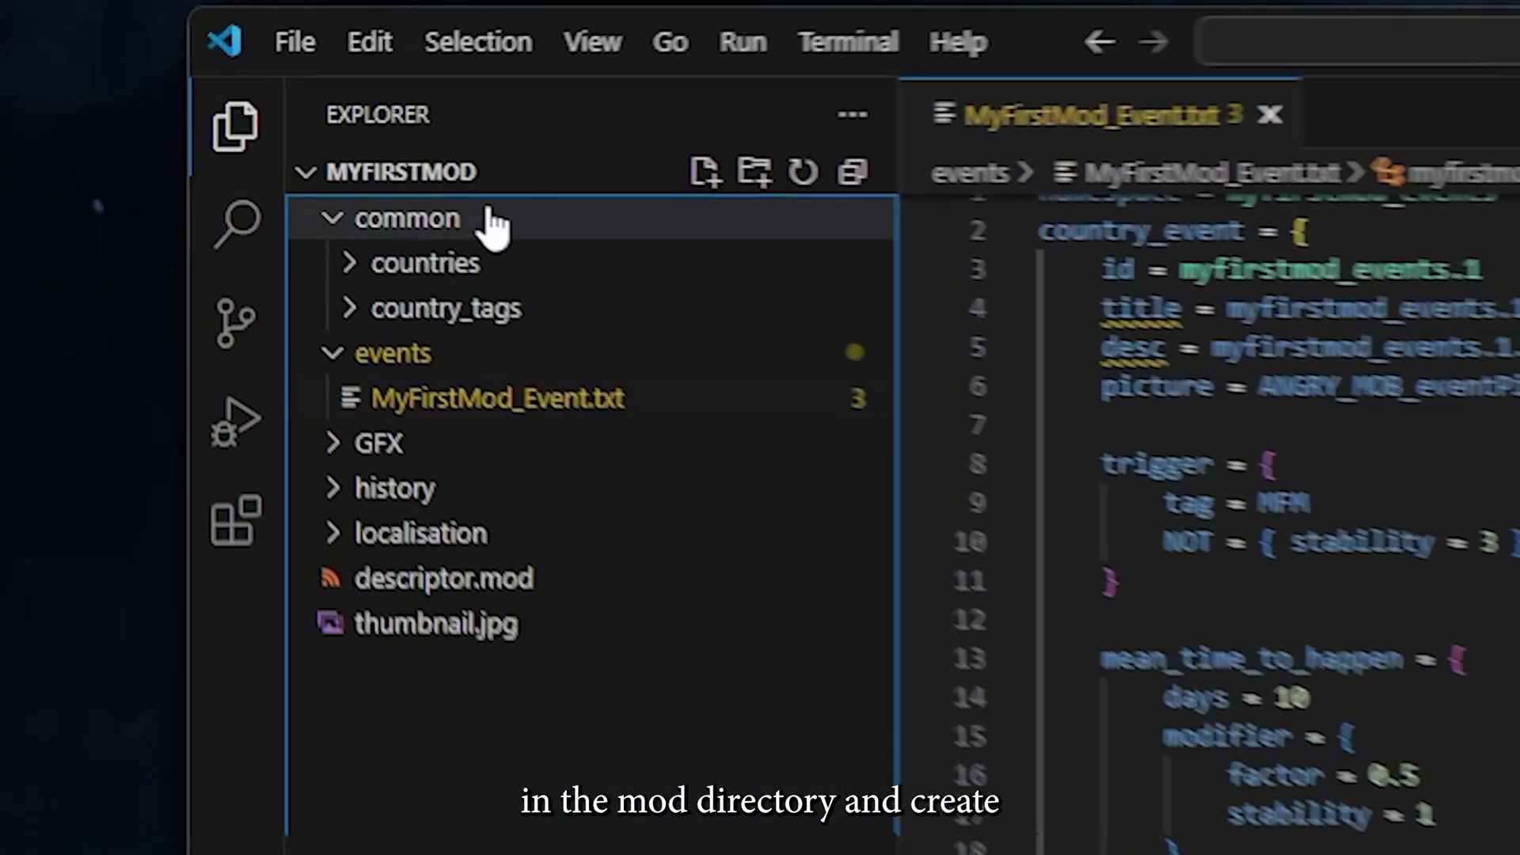
- Create an event_modifiers folder inside the common folder
click(308, 153)
click(771, 176)
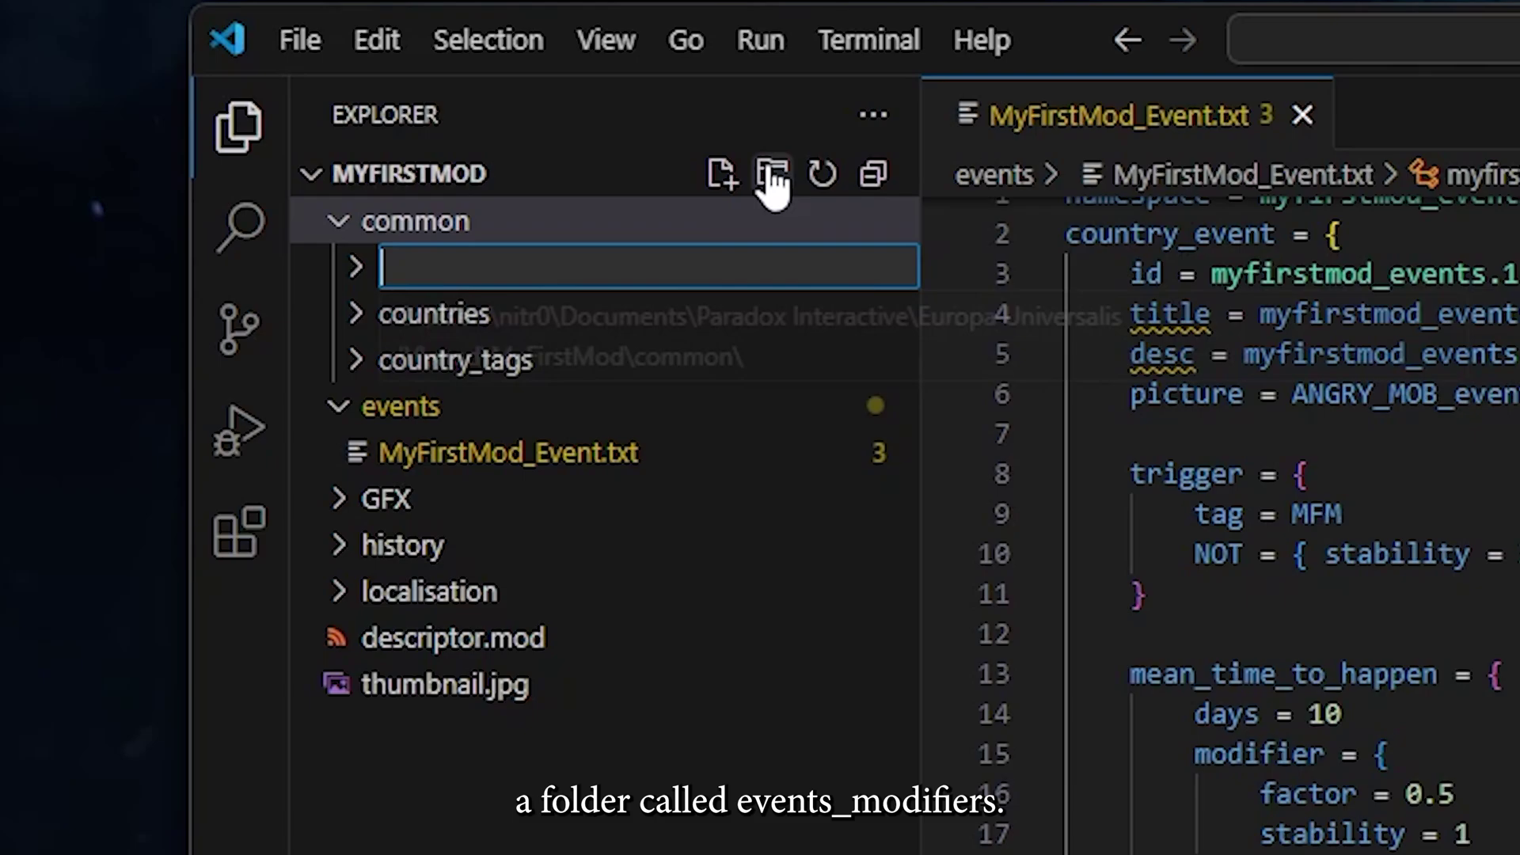
text(event_modifiers)
key(Return)
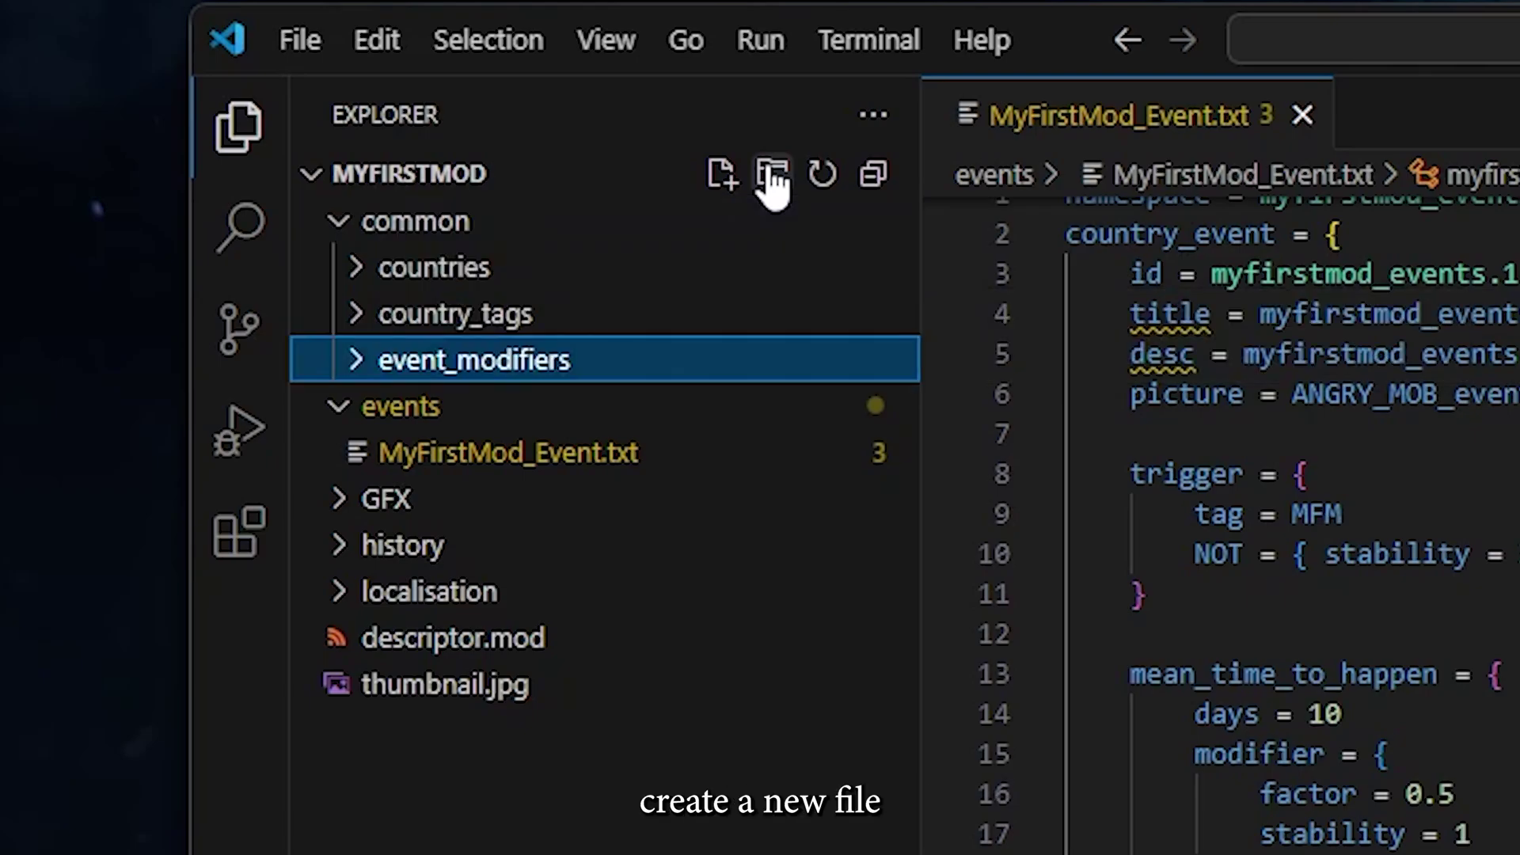
- Create myfirstmod_modifiers.txt inside the event_modifiers folder
click(355, 359)
click(708, 190)
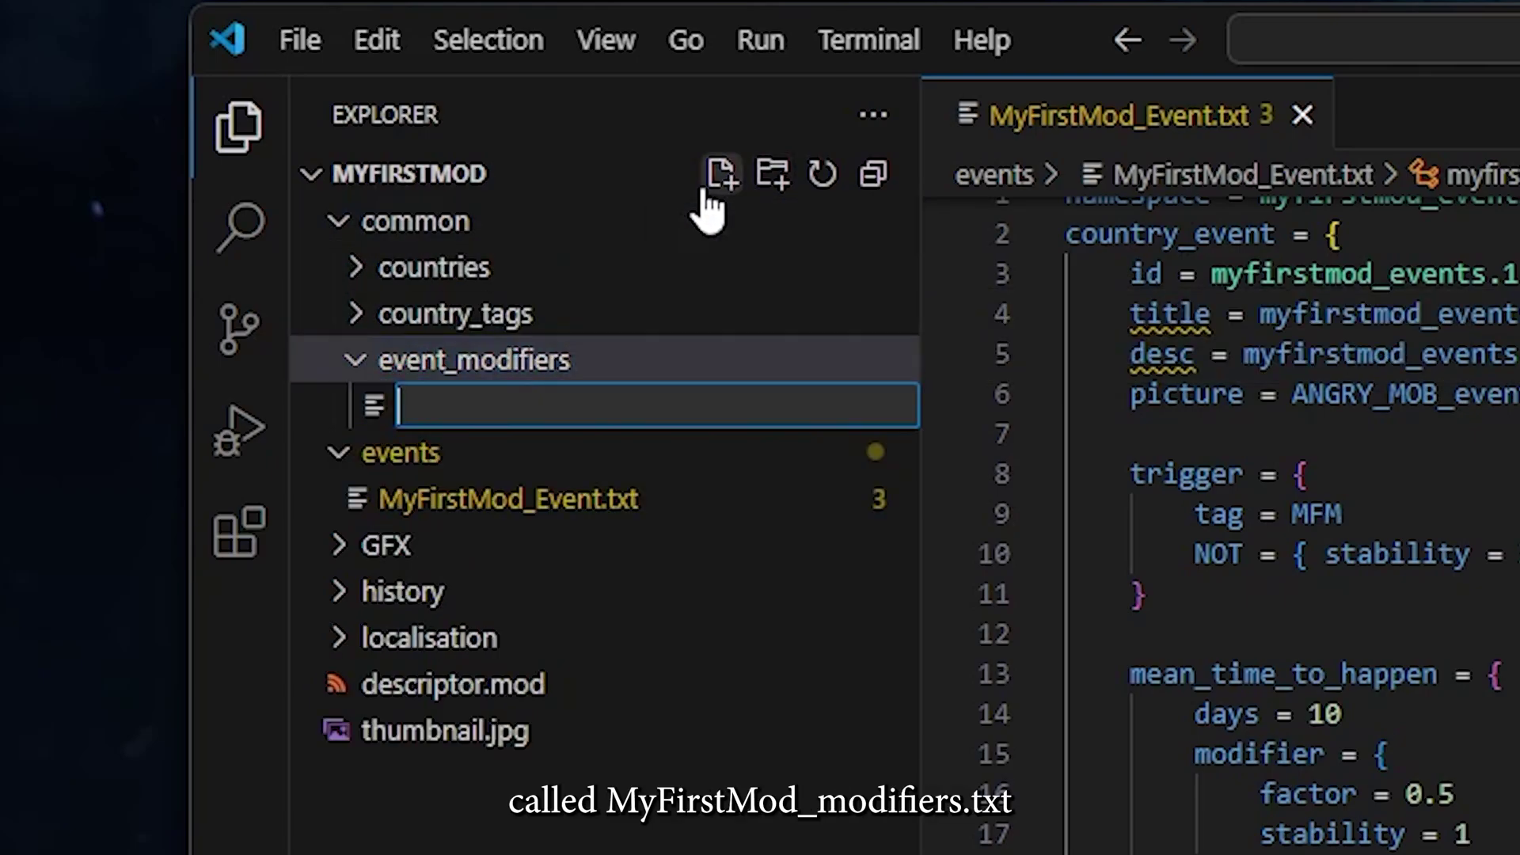
text(myfirstmod_)
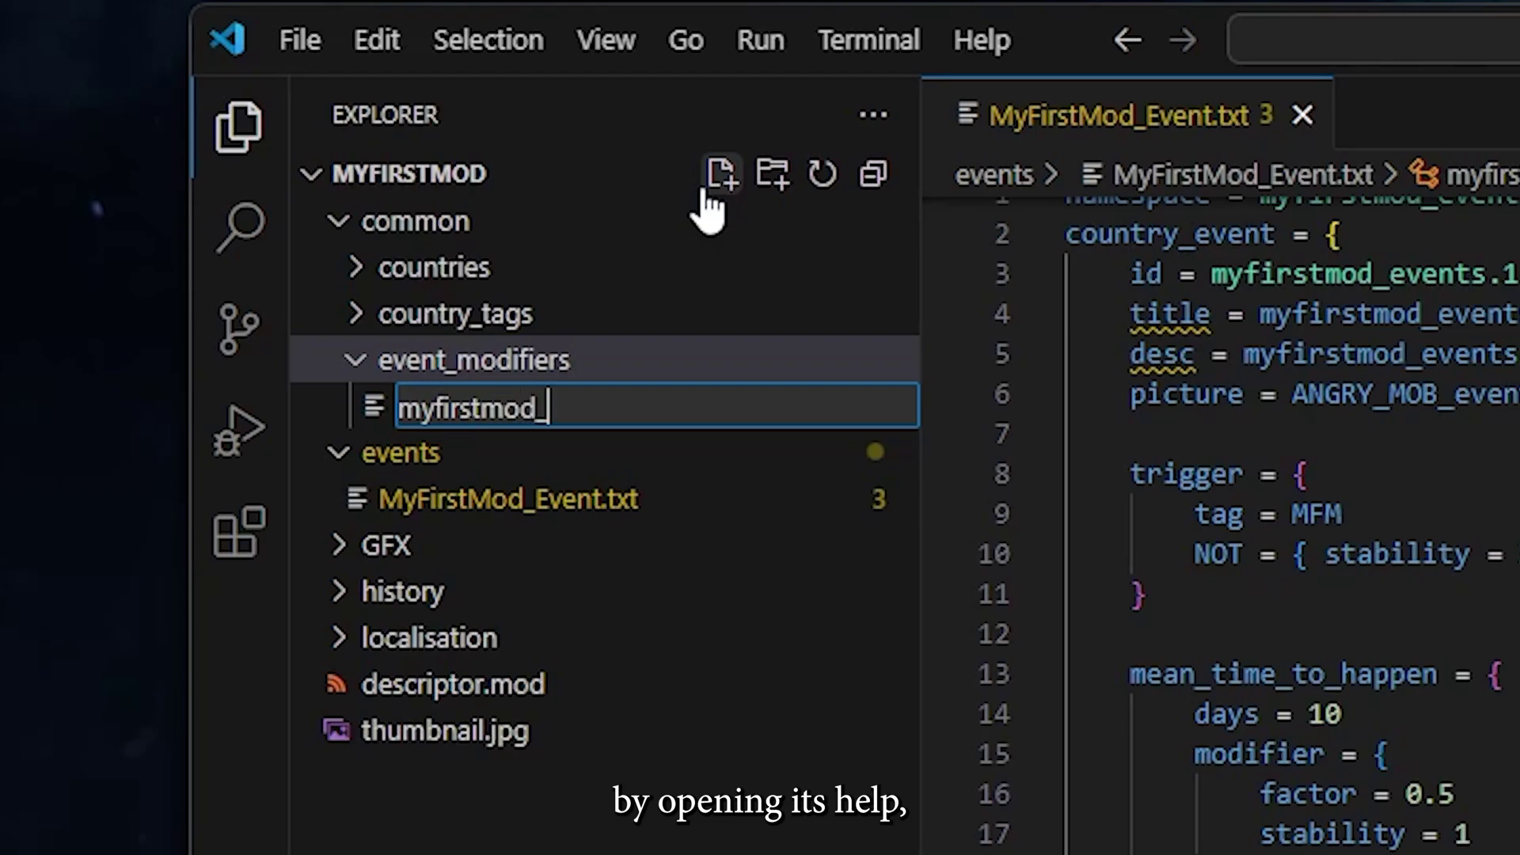
text(modifiers.)
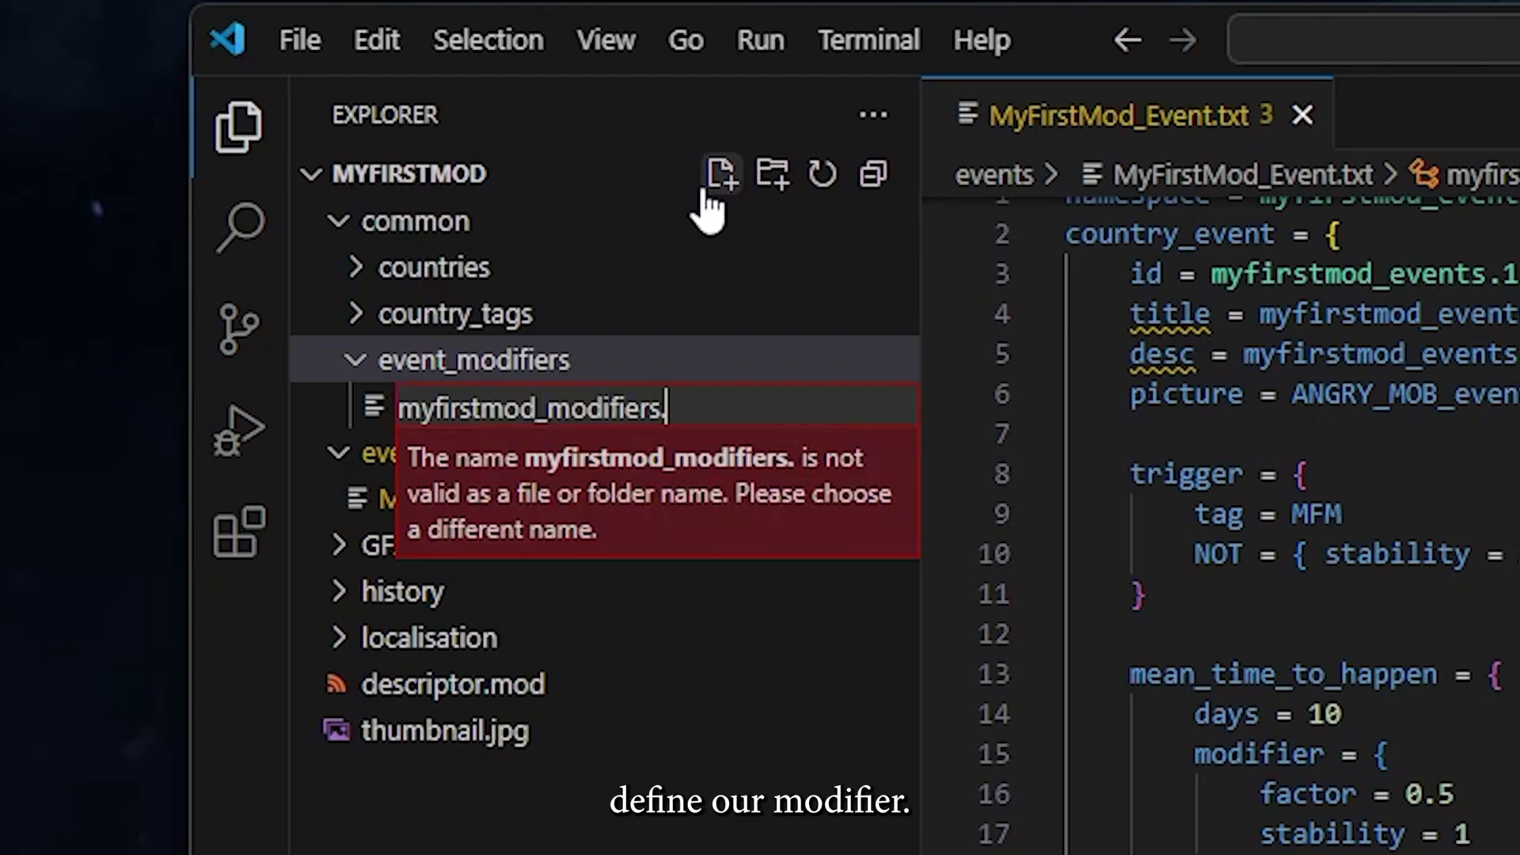
text(txt)
key(Return)
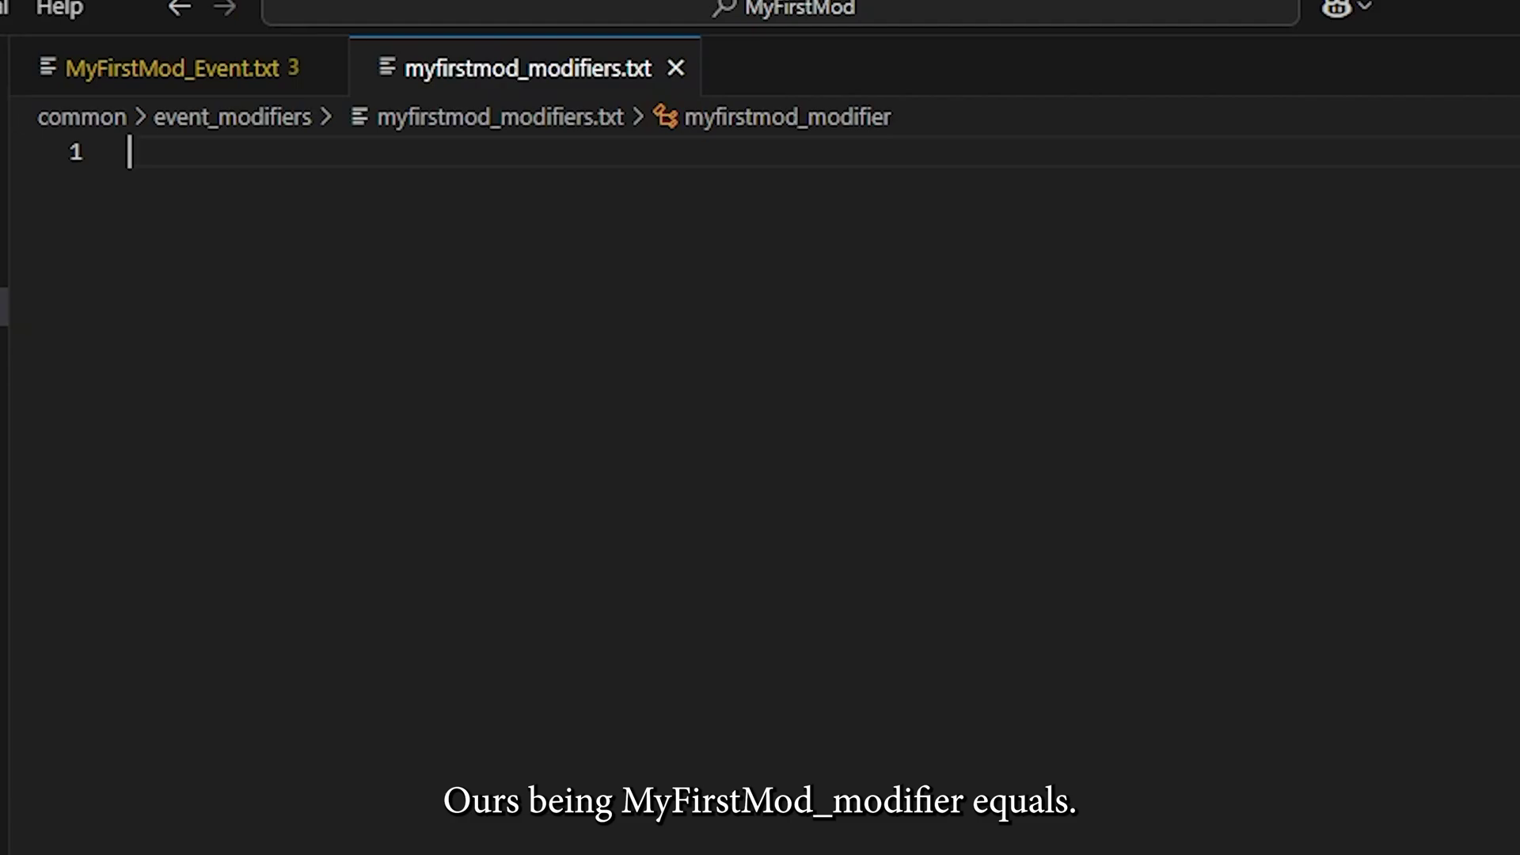
text(my)
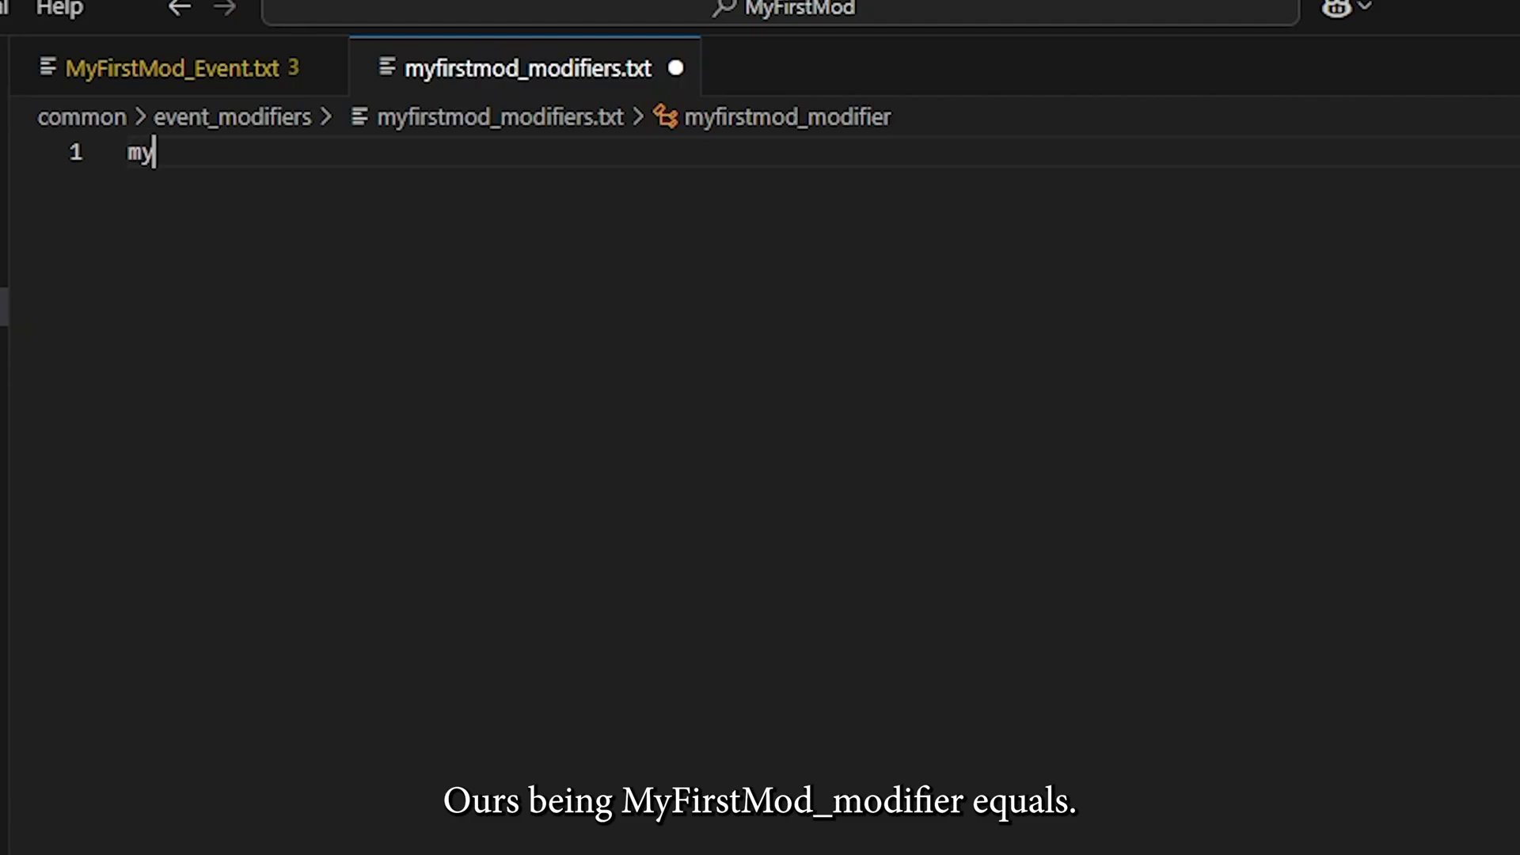
text(firstmod_m)
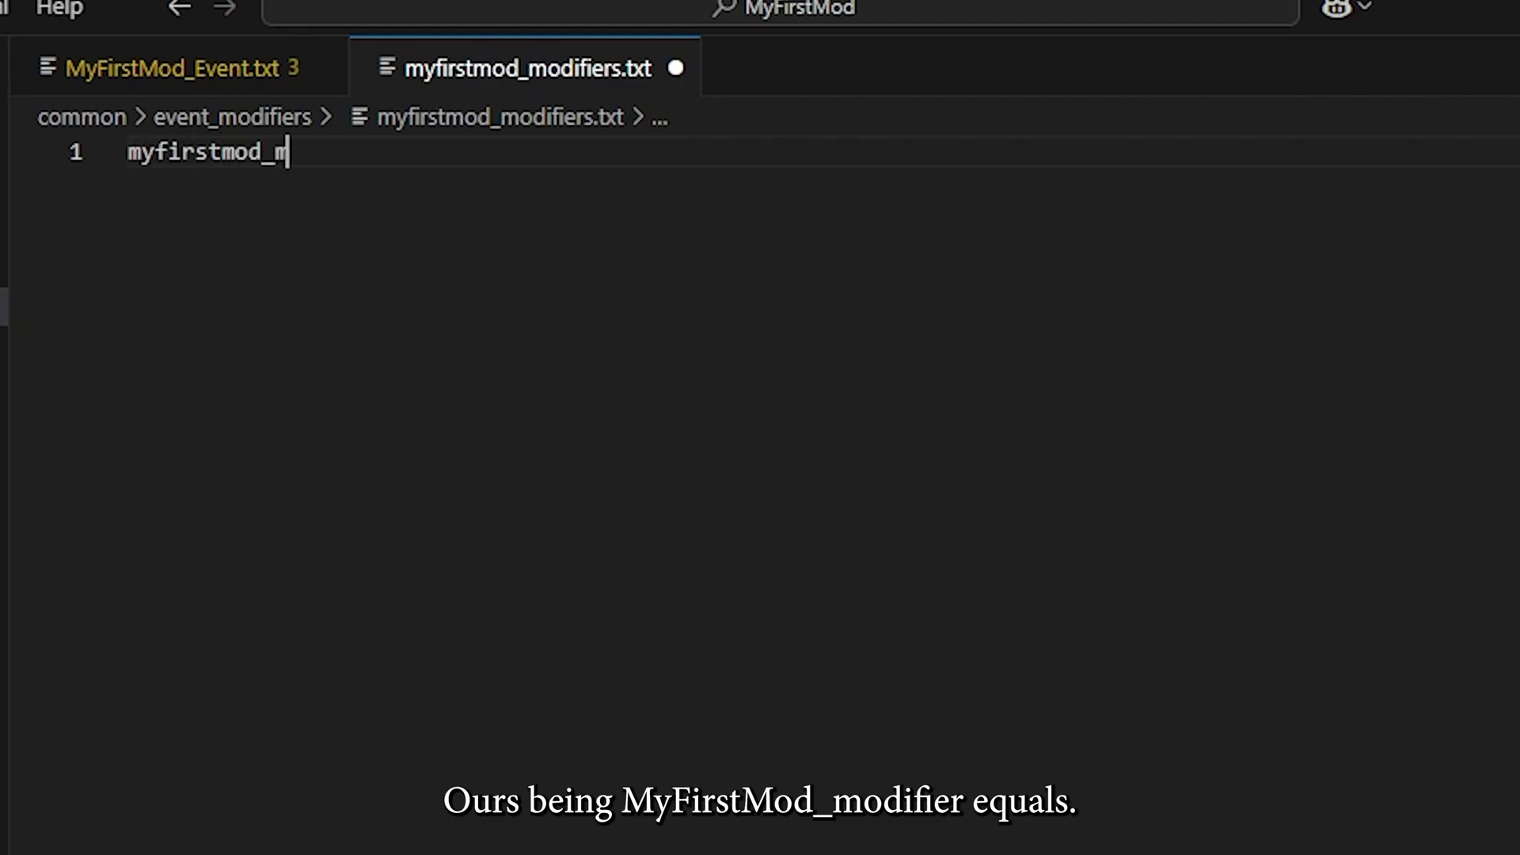
text(odifier = {)
- Write myfirstmod_modifier = { } with a prestige = 1 entry in myfirstmod_modifiers.txt
key(Return)
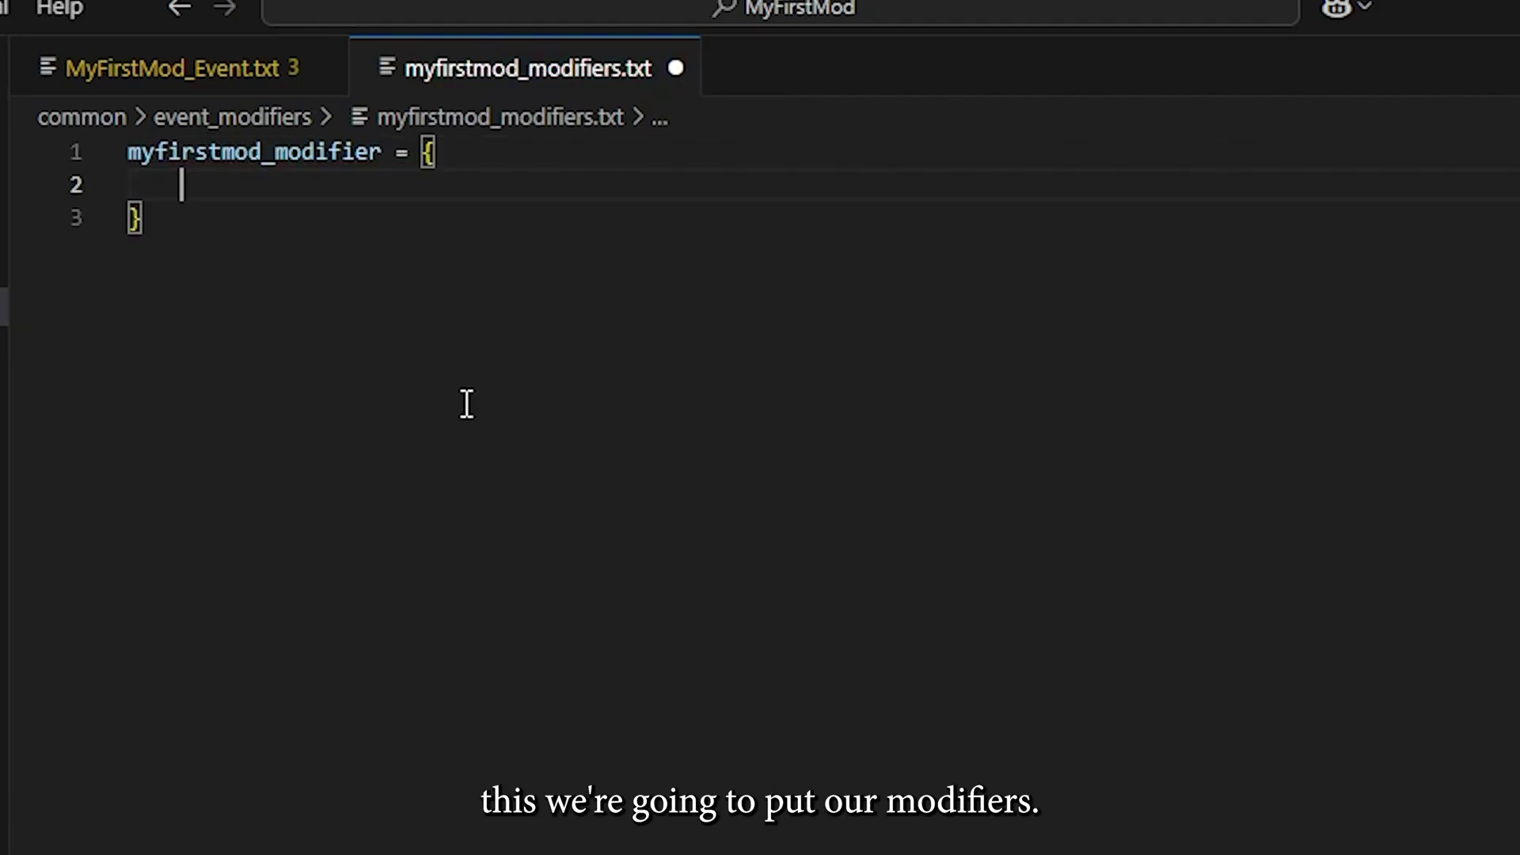
text(prestige)
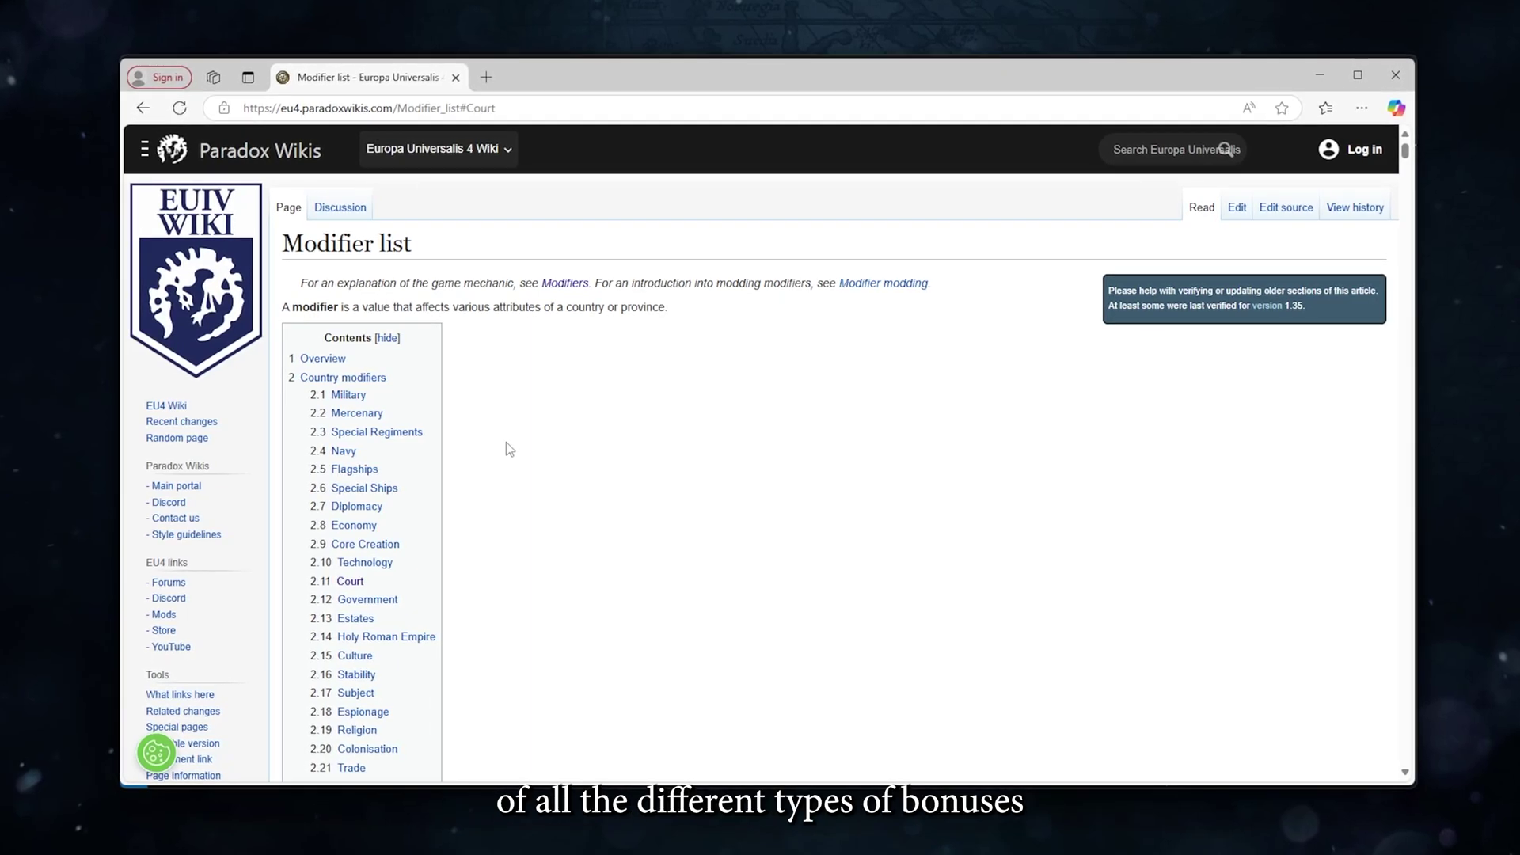
scroll(504, 450, down, 1)
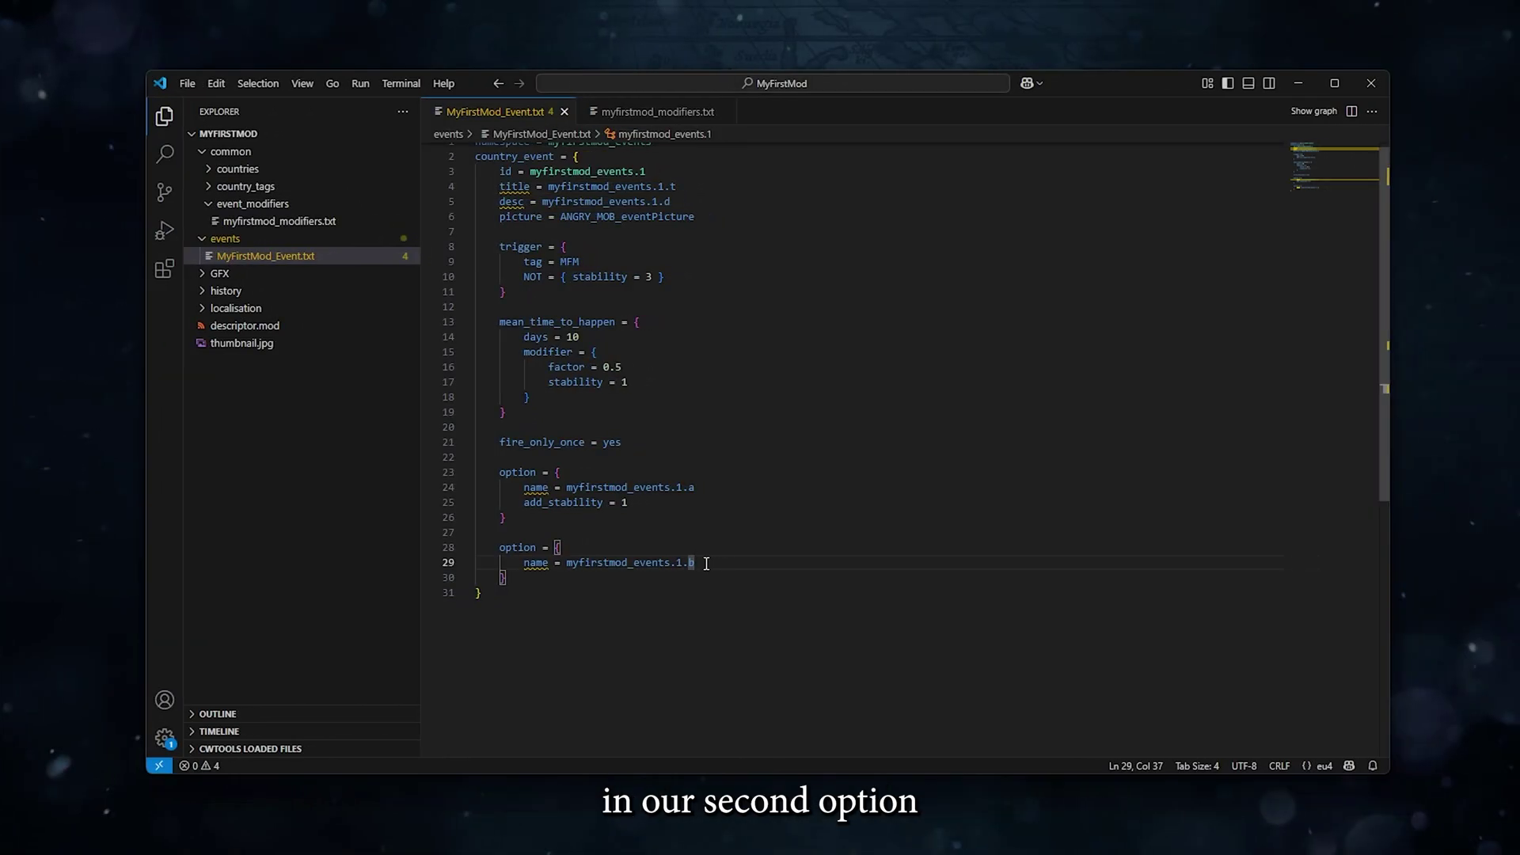
- Add add_country_modifier for myfirstmod_modifier to option b, changing duration 3650 to -1
key(Return)
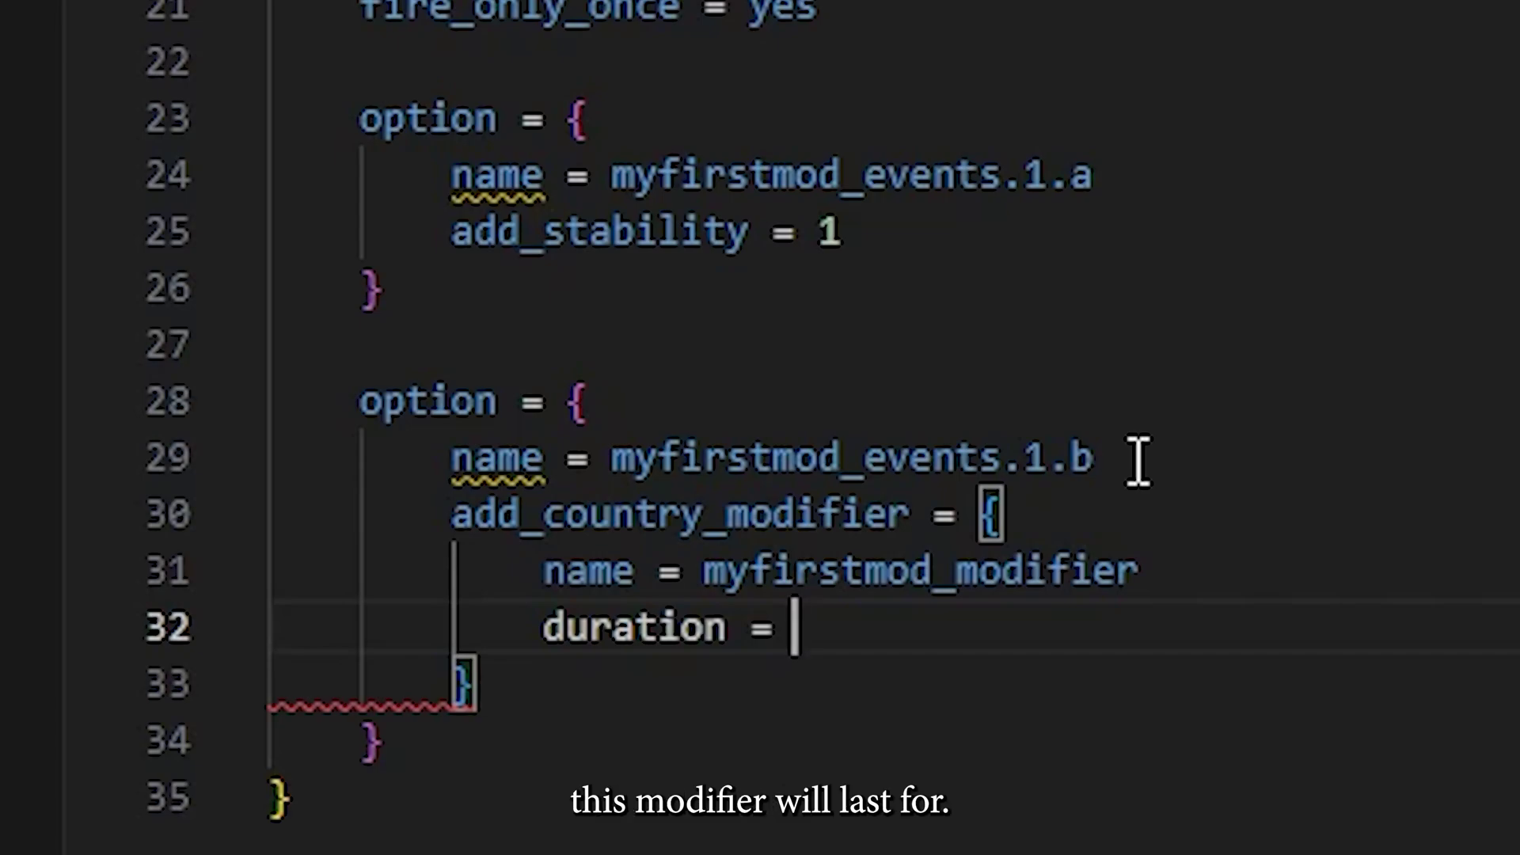
text(3)
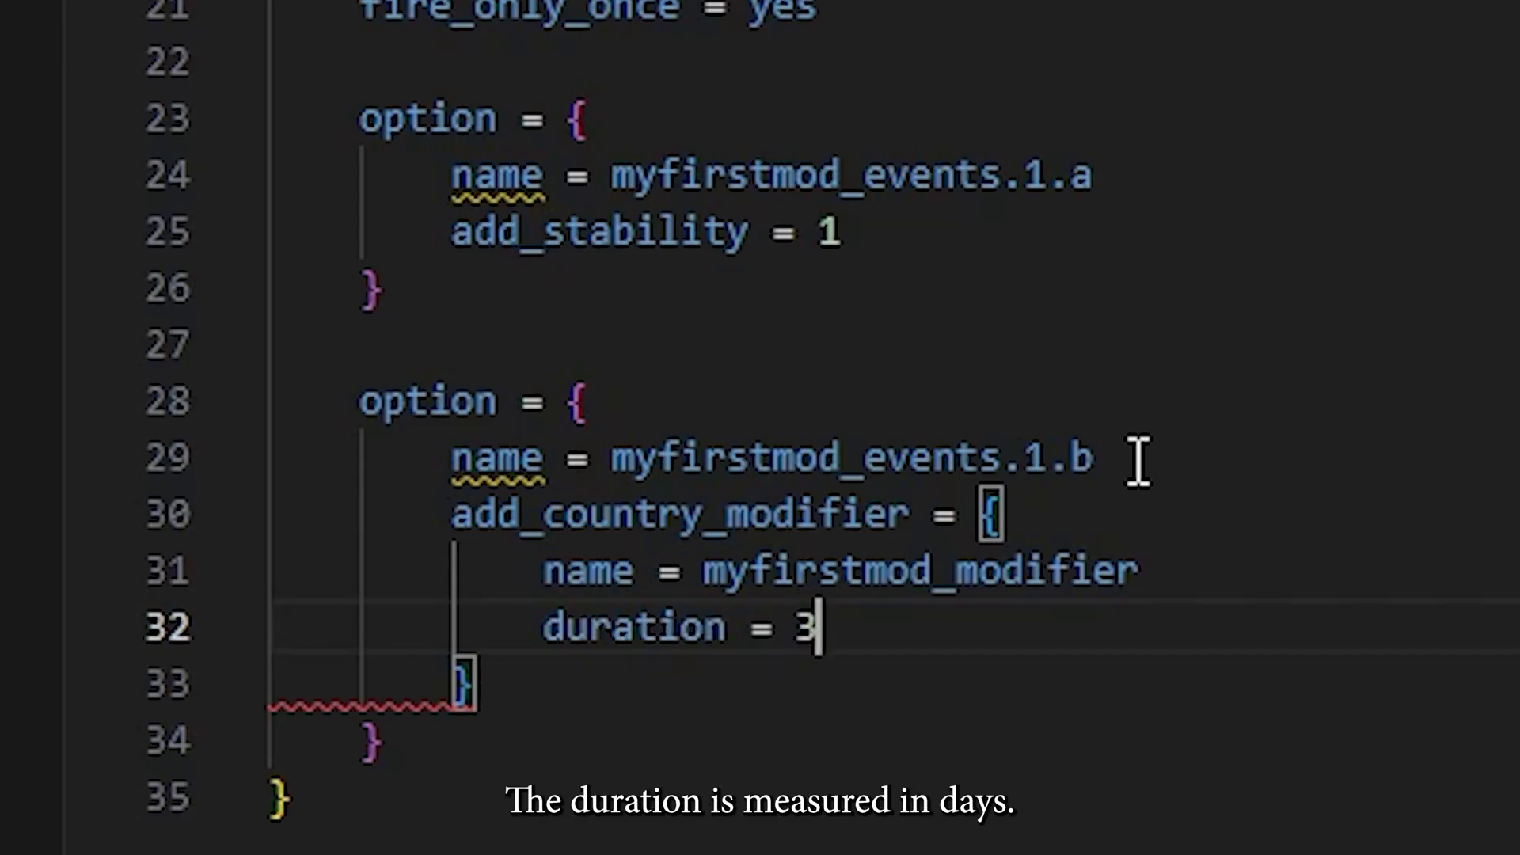
text(65)
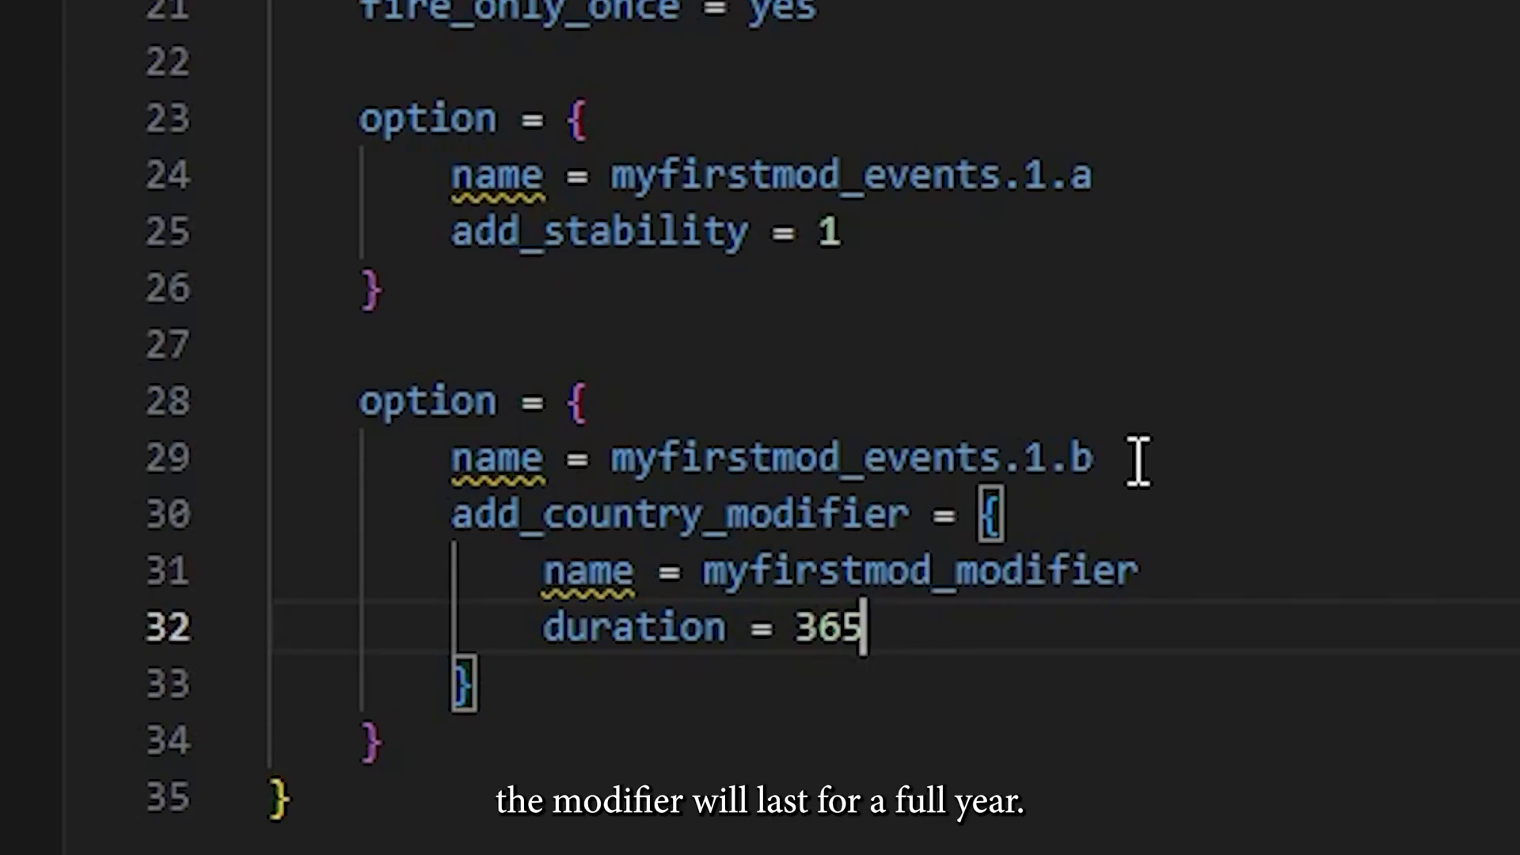
text(0)
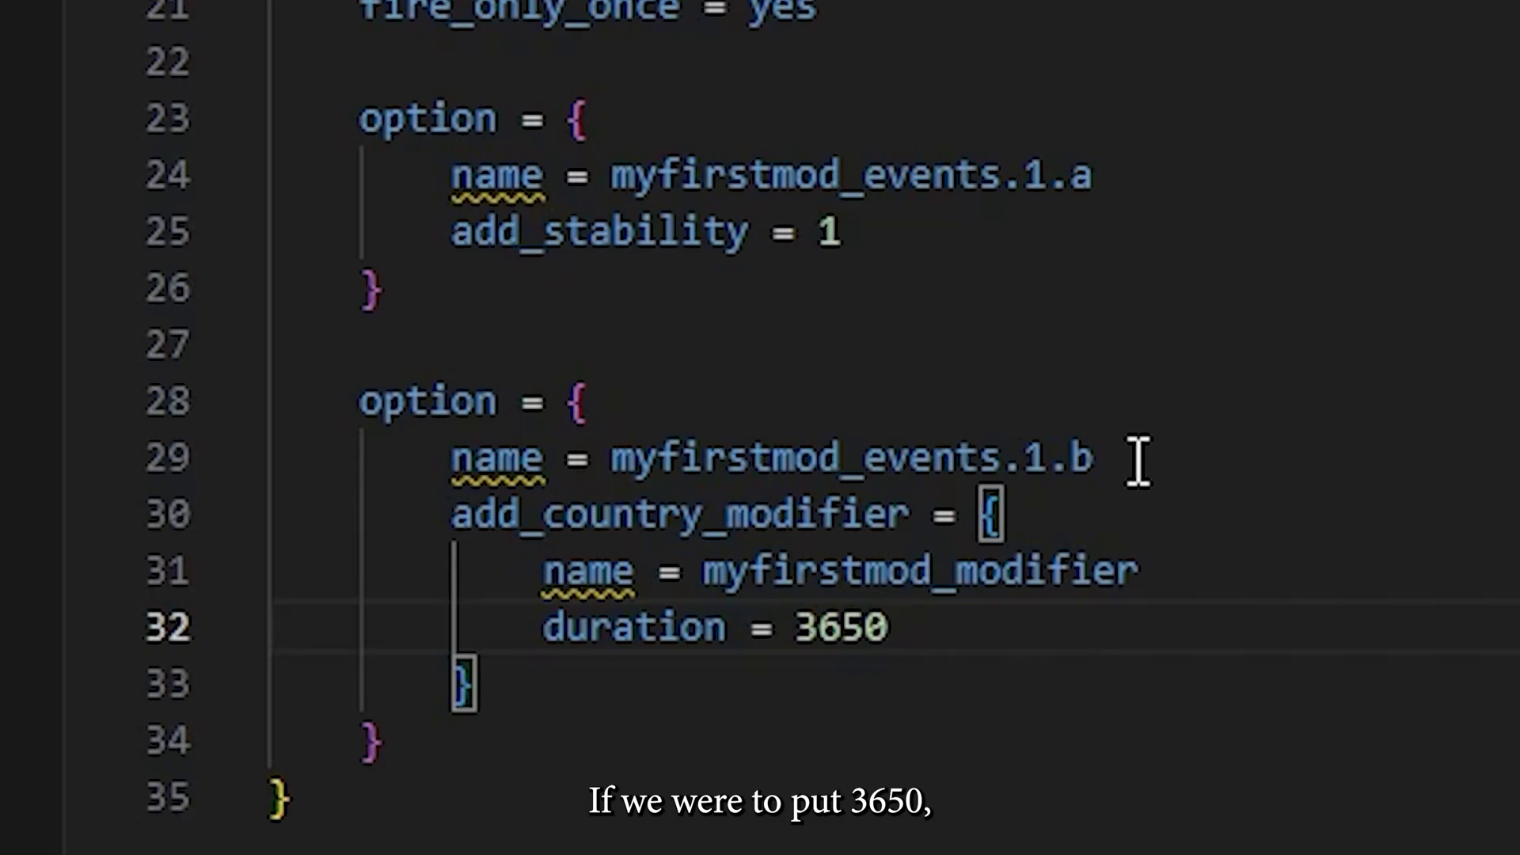
key(BackSpace)
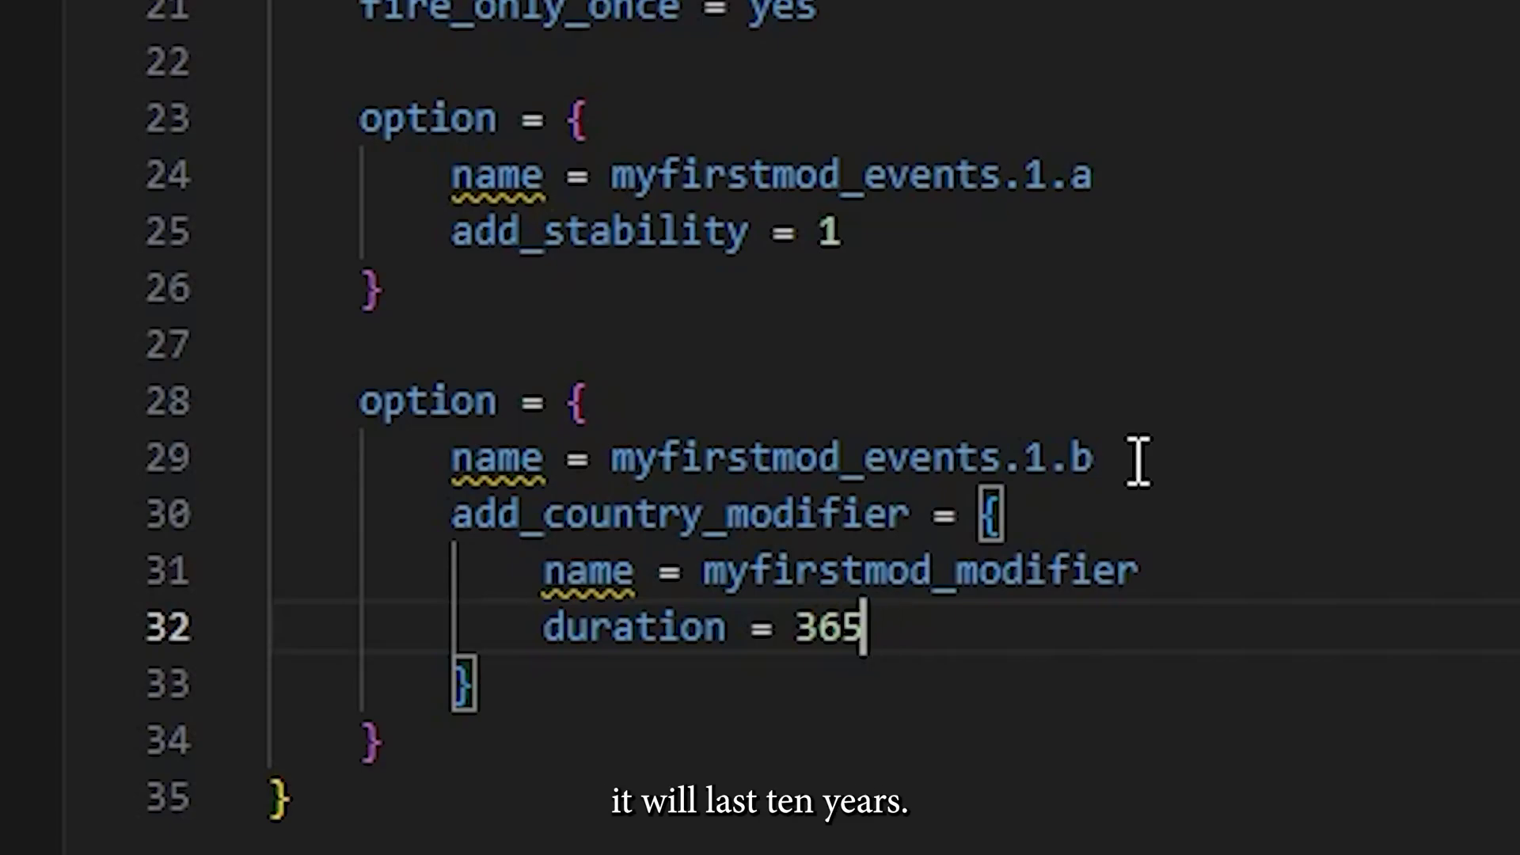
key(BackSpace)
key(BackSpace)
key(BackSpace)
text(-1)
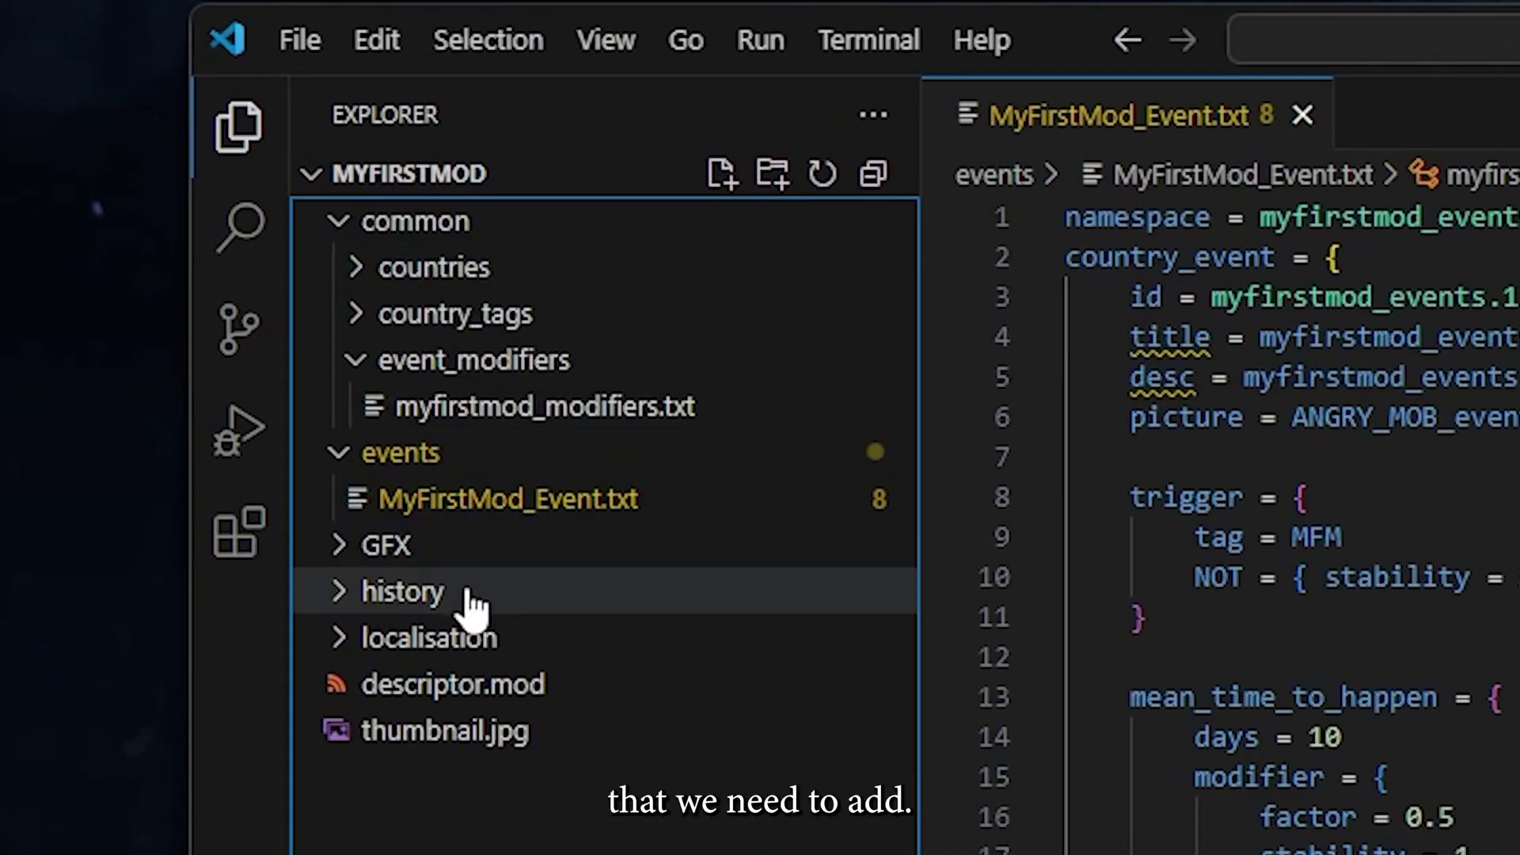
- Open MFM_countries_l_english.yml from the localisation folder
click(462, 642)
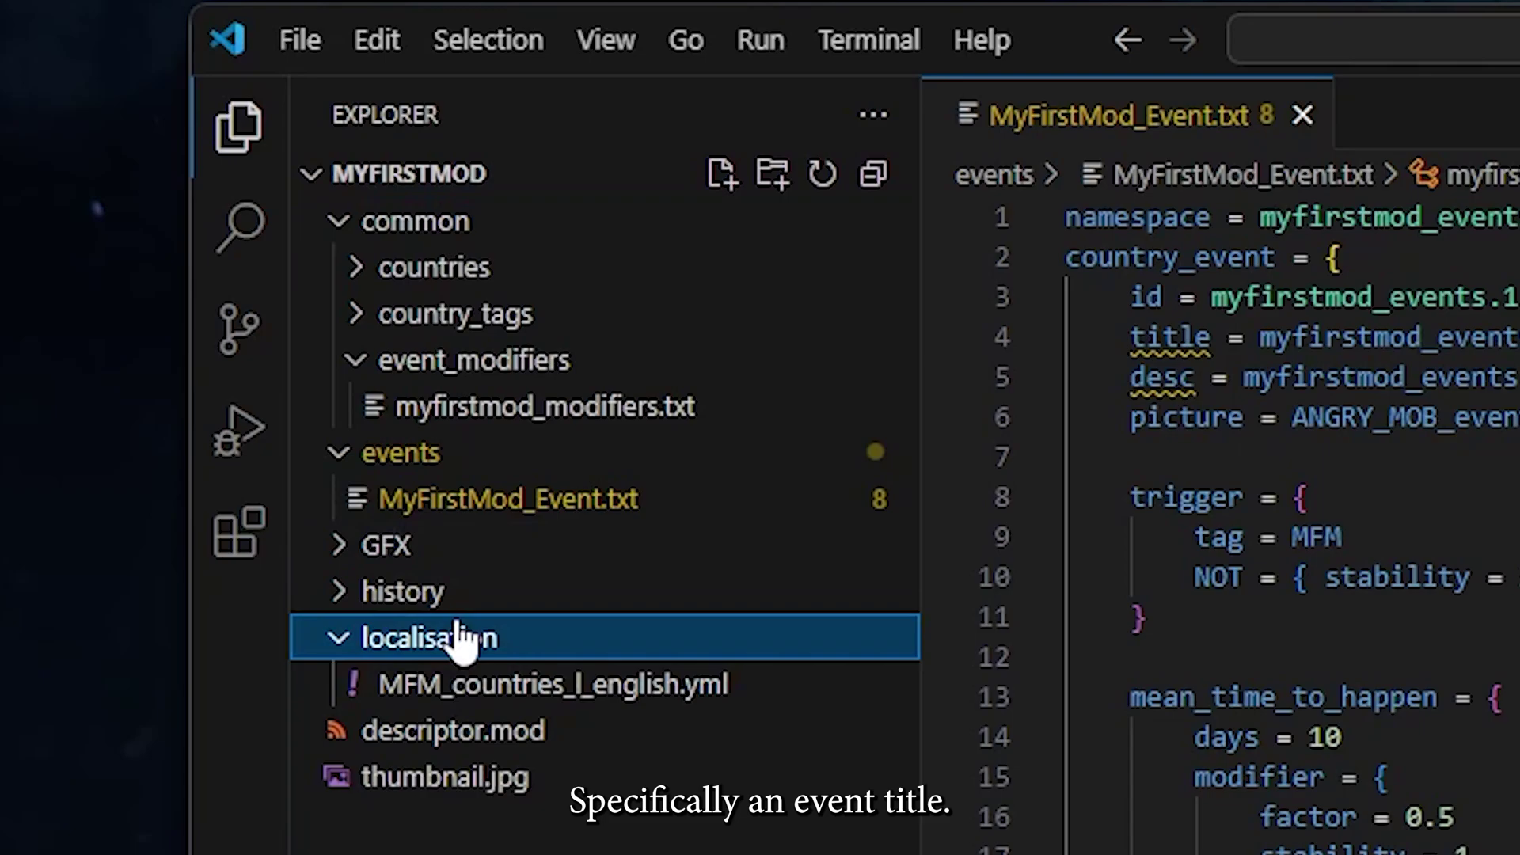
click(485, 701)
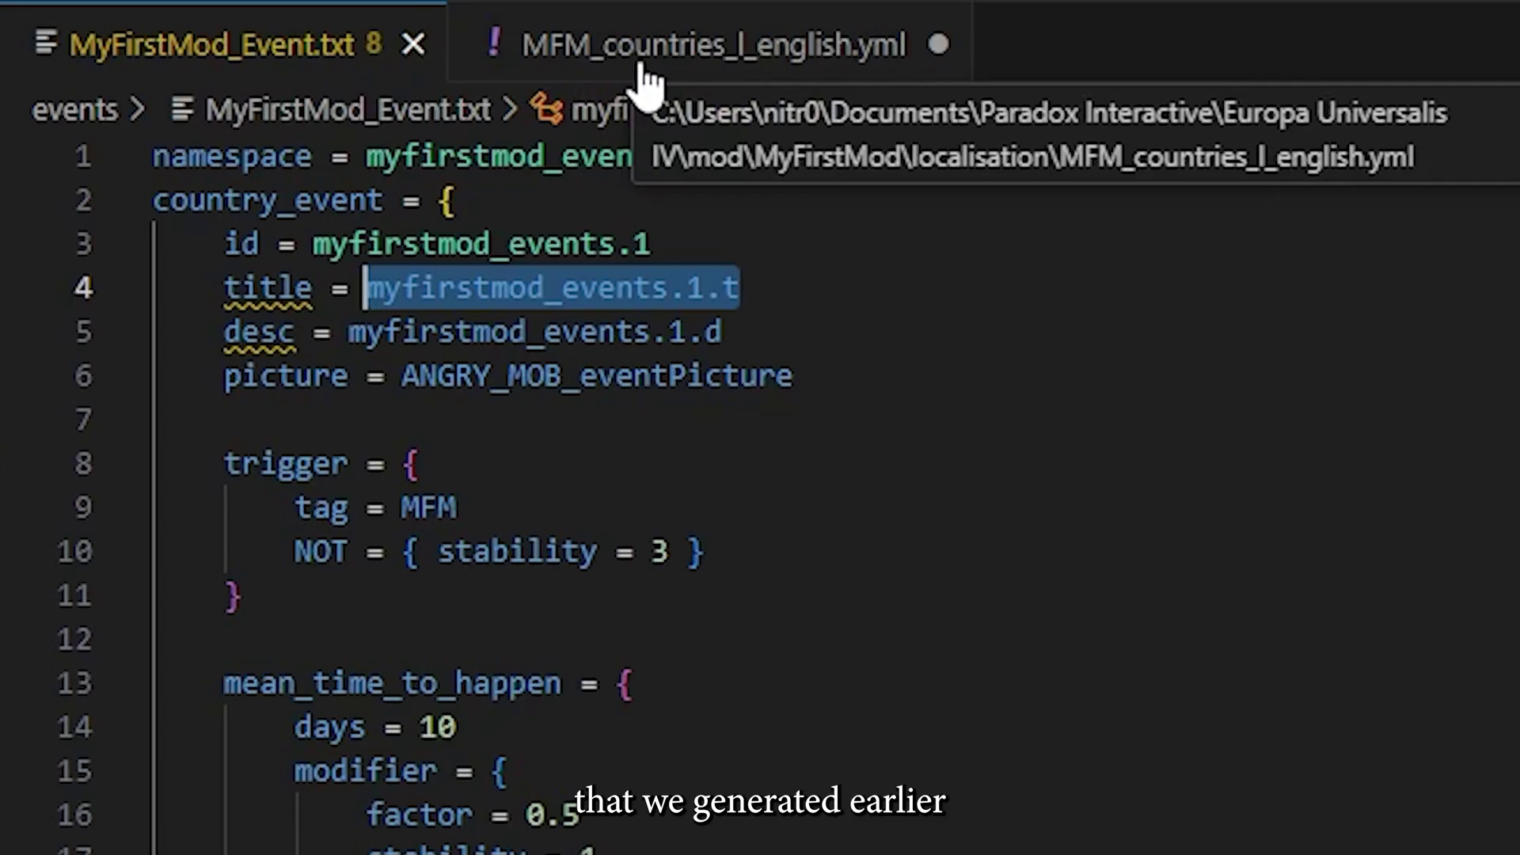
click(643, 69)
- Paste the myfirstmod_events.1.t title "My First Event" and start the .d description entry
text(myfirstmod_events.1.t)
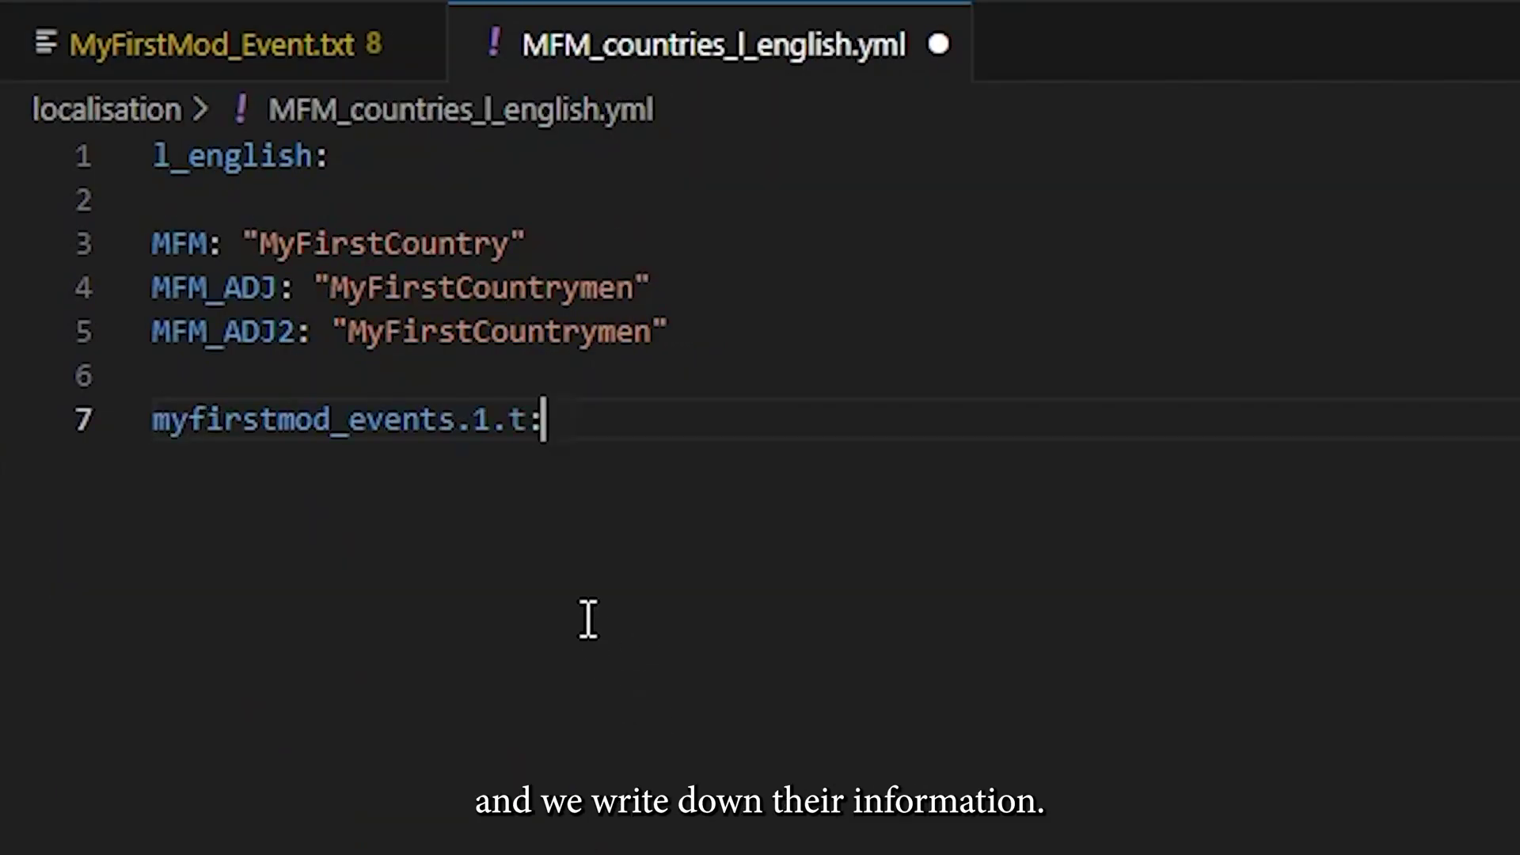
text("My F)
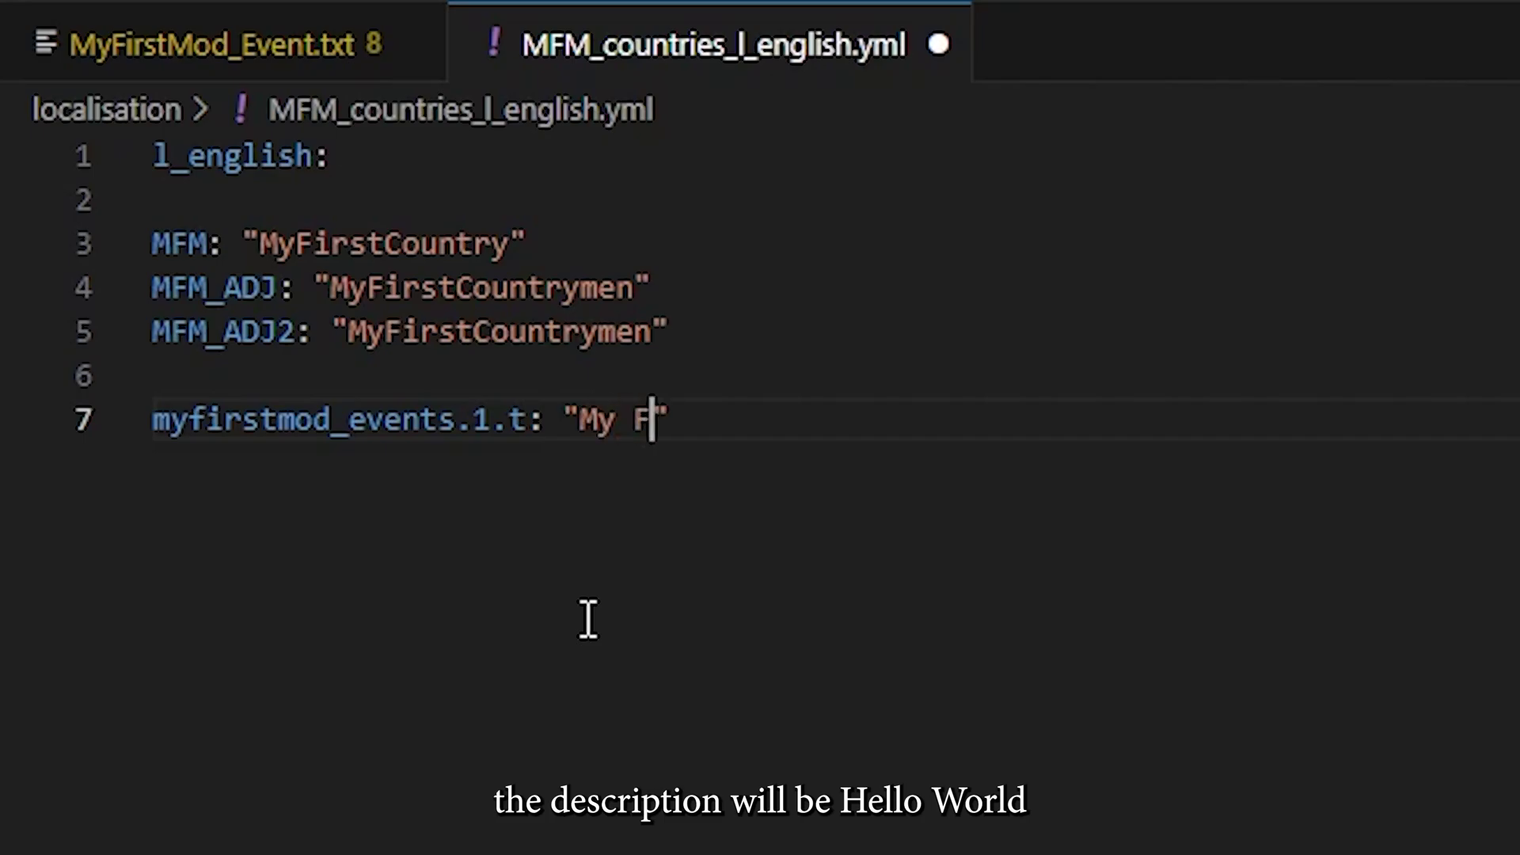
text(irst Event)
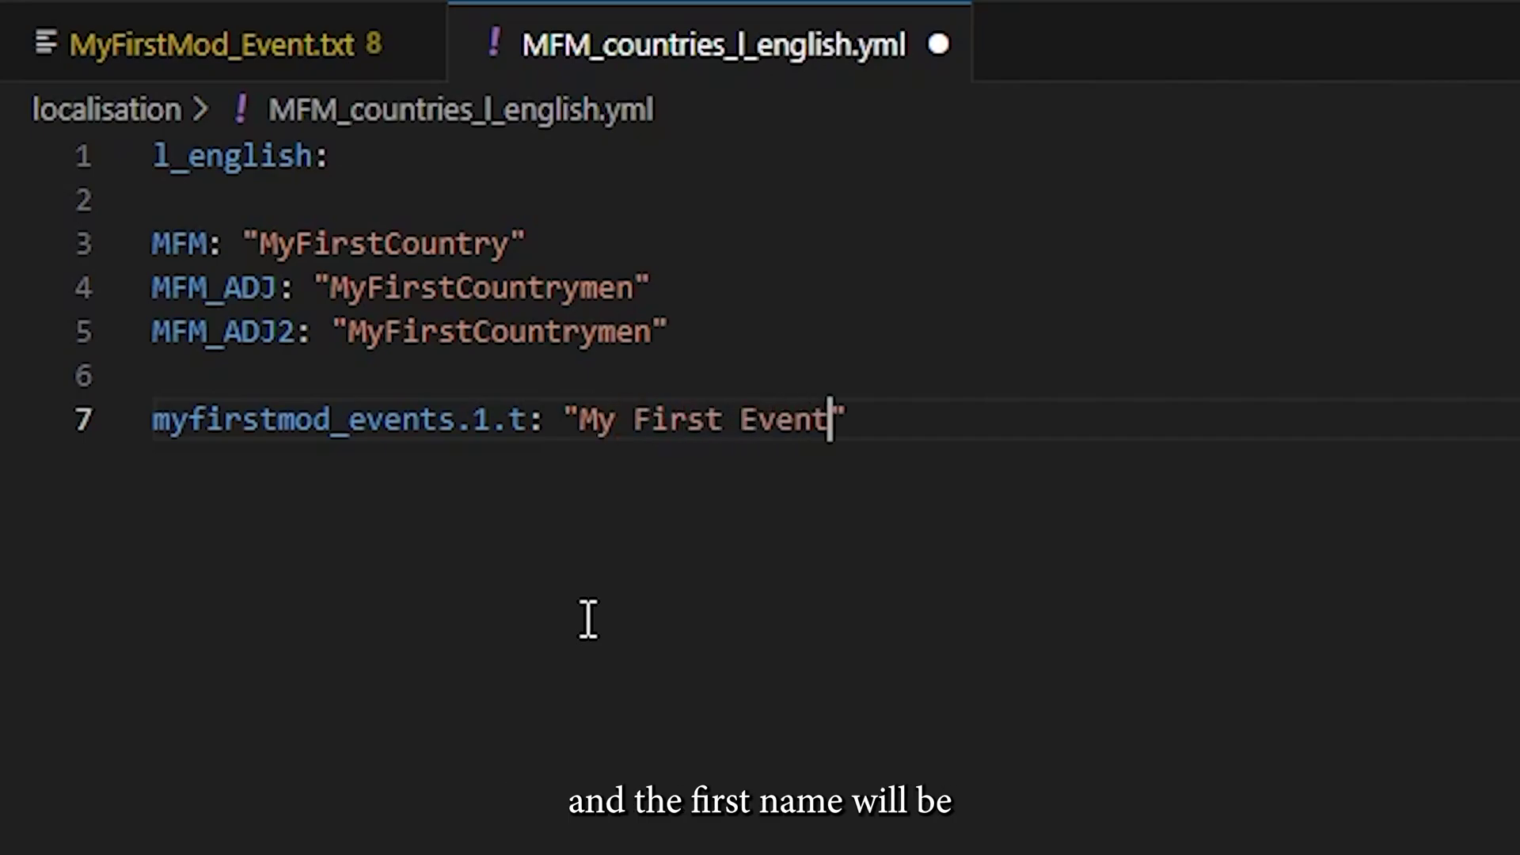
key(End)
key(Return)
text(myfirstmod_events.1.d: "He)
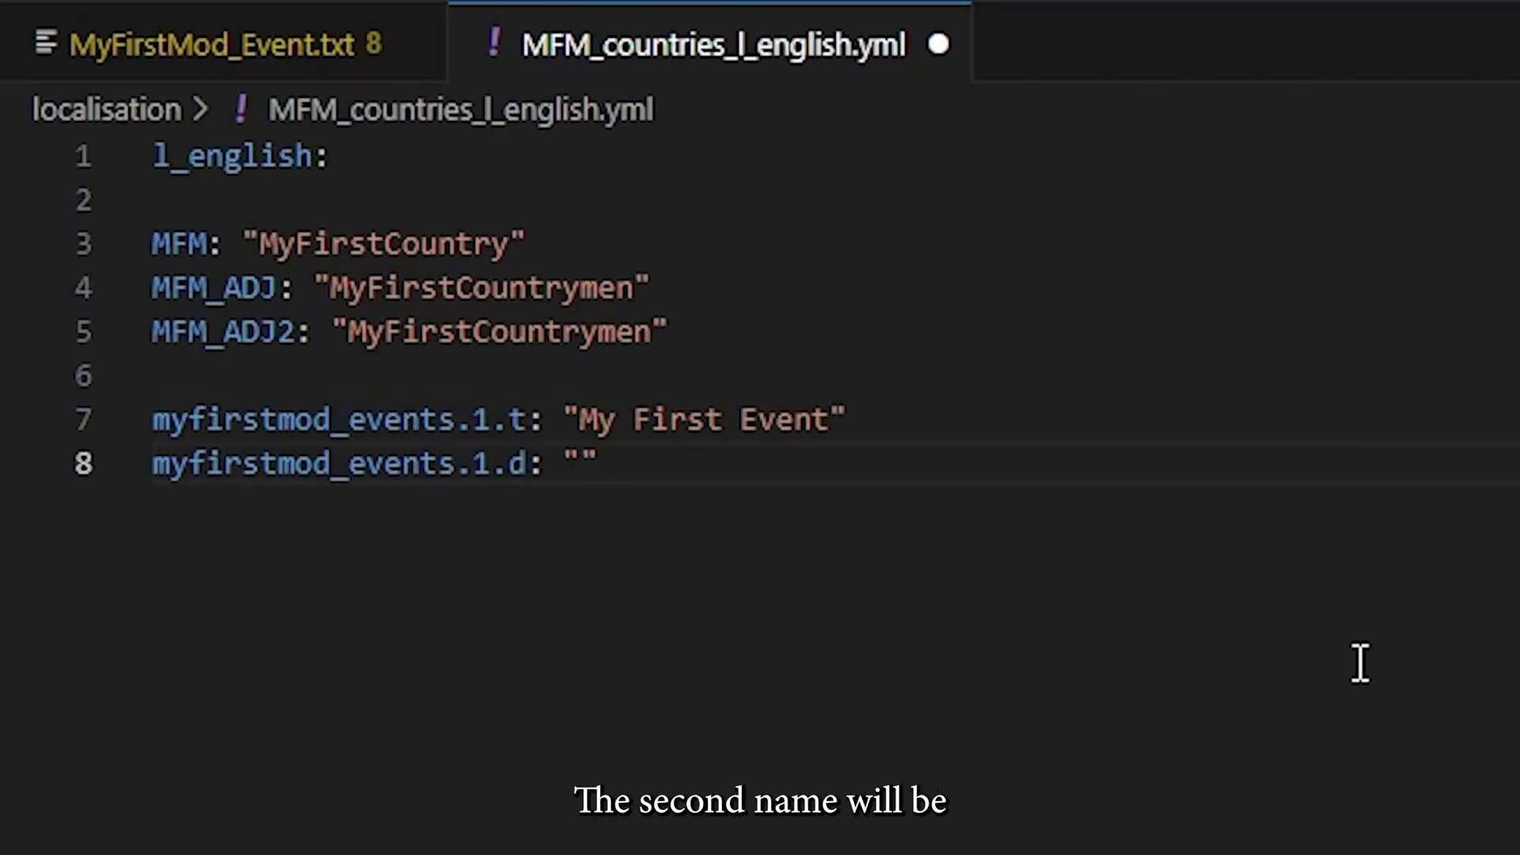
text(llo World)
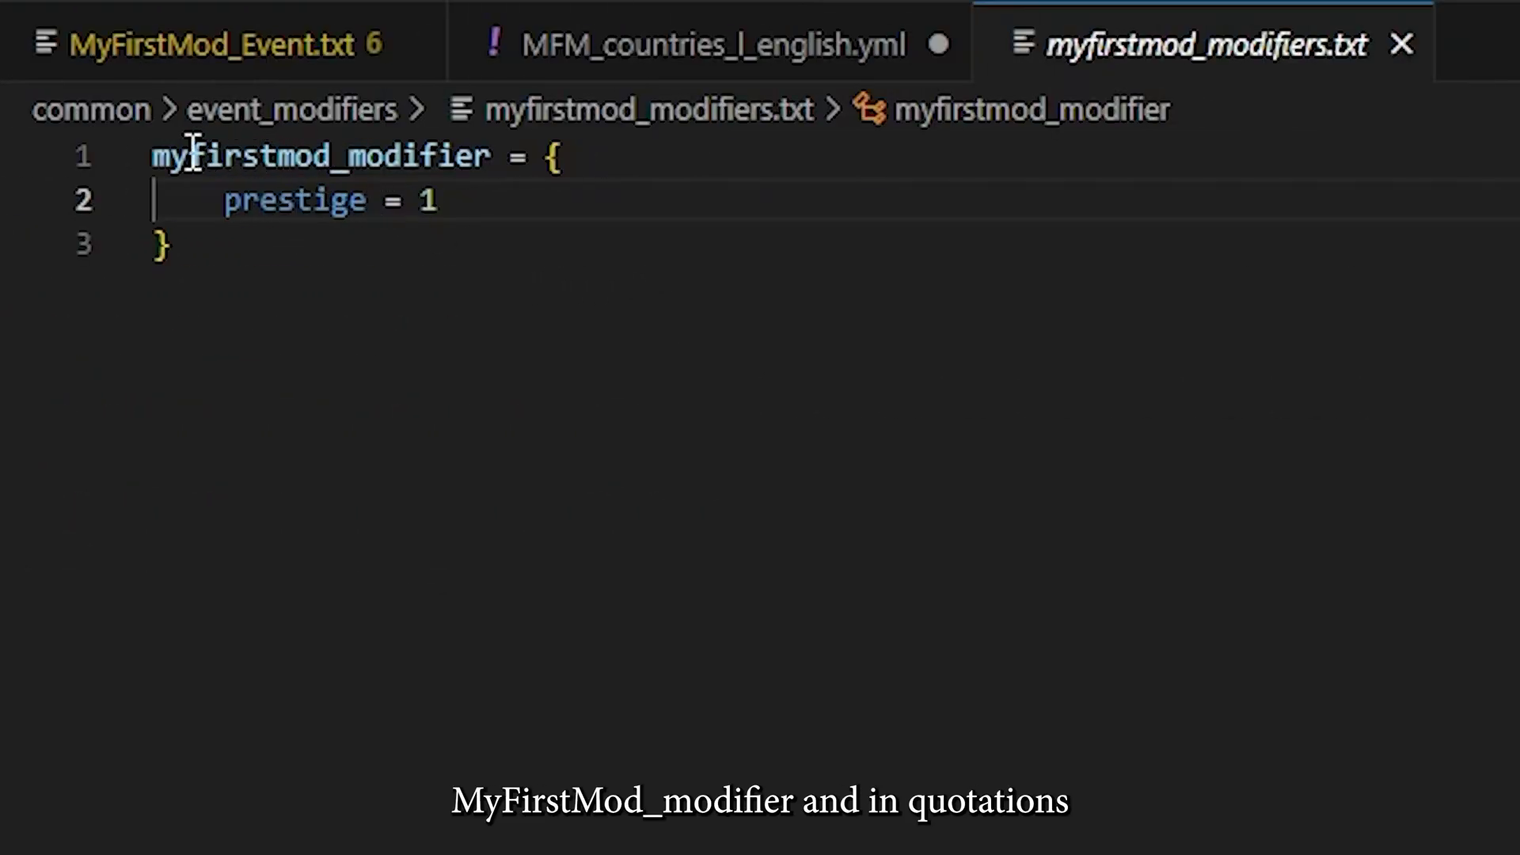
- Copy myfirstmod_modifier and add its "My First Modifier" name and description entries
double_click(329, 156)
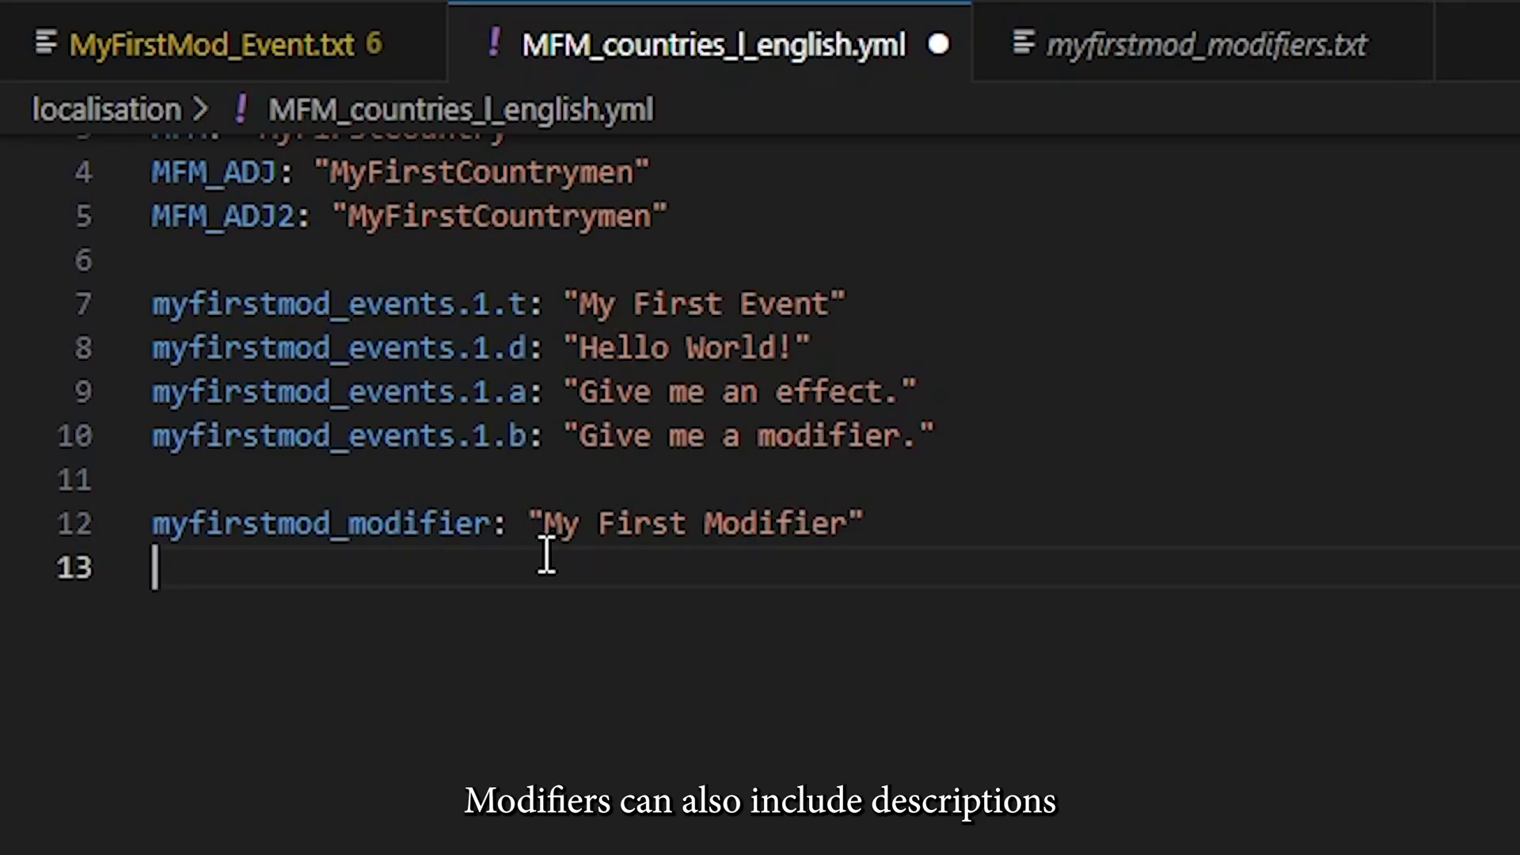
text(des)
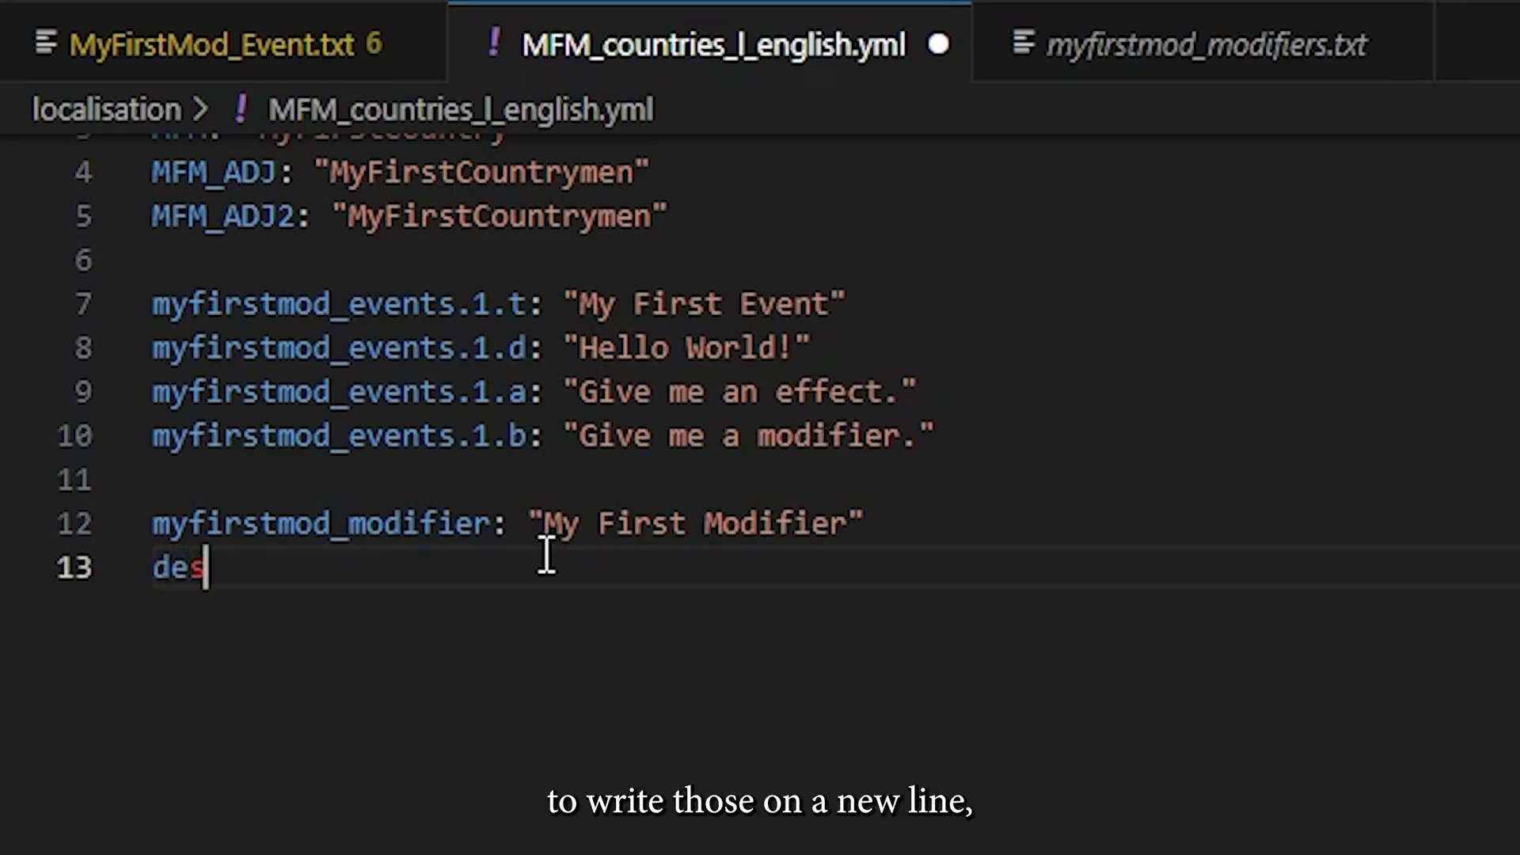
text(c_myfirstmod_modifier: "Thi)
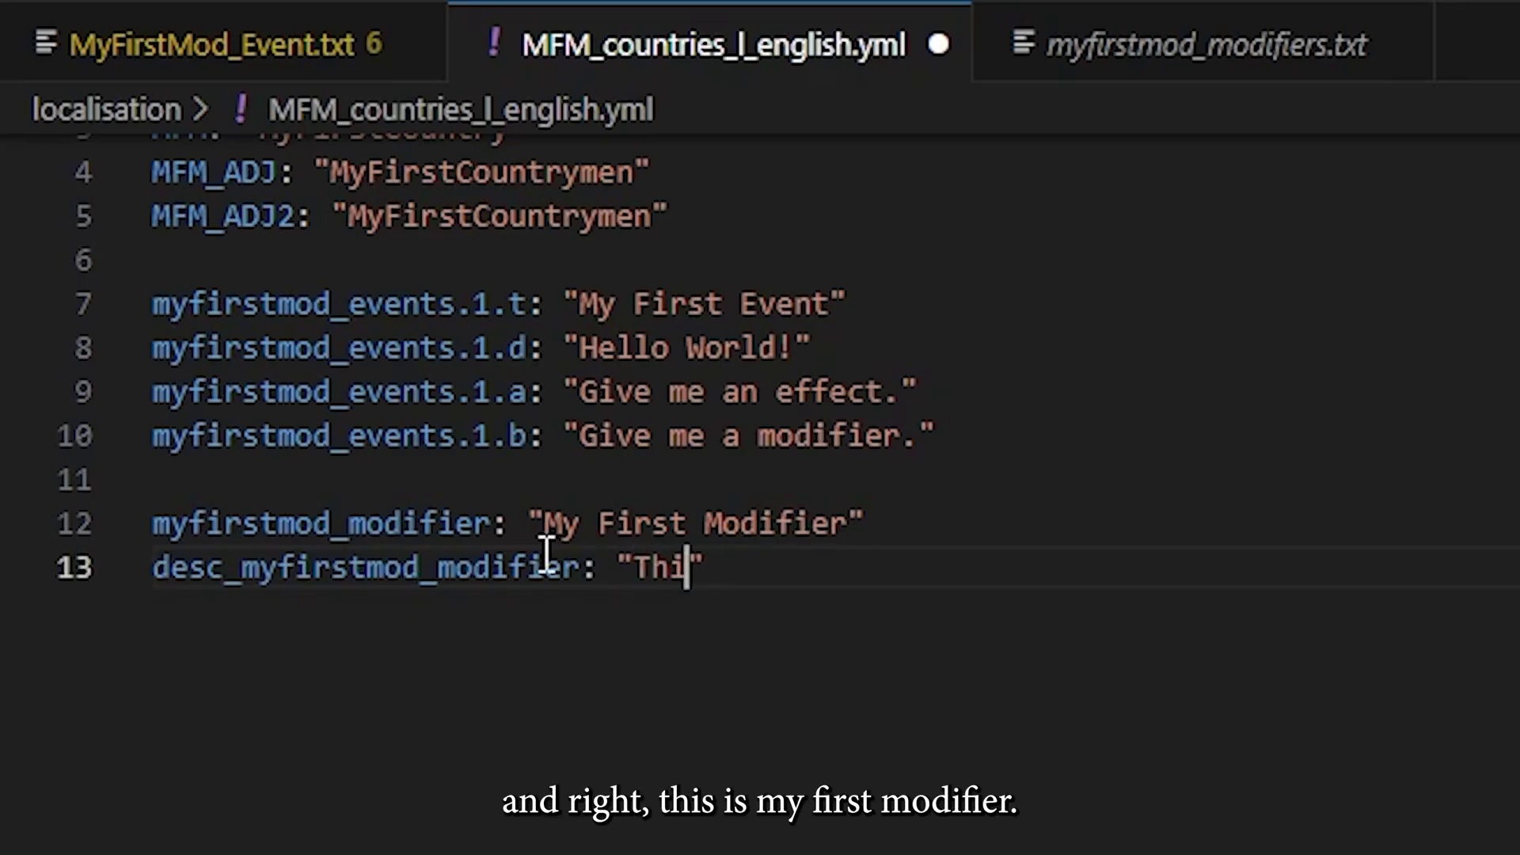
text(s is my first m)
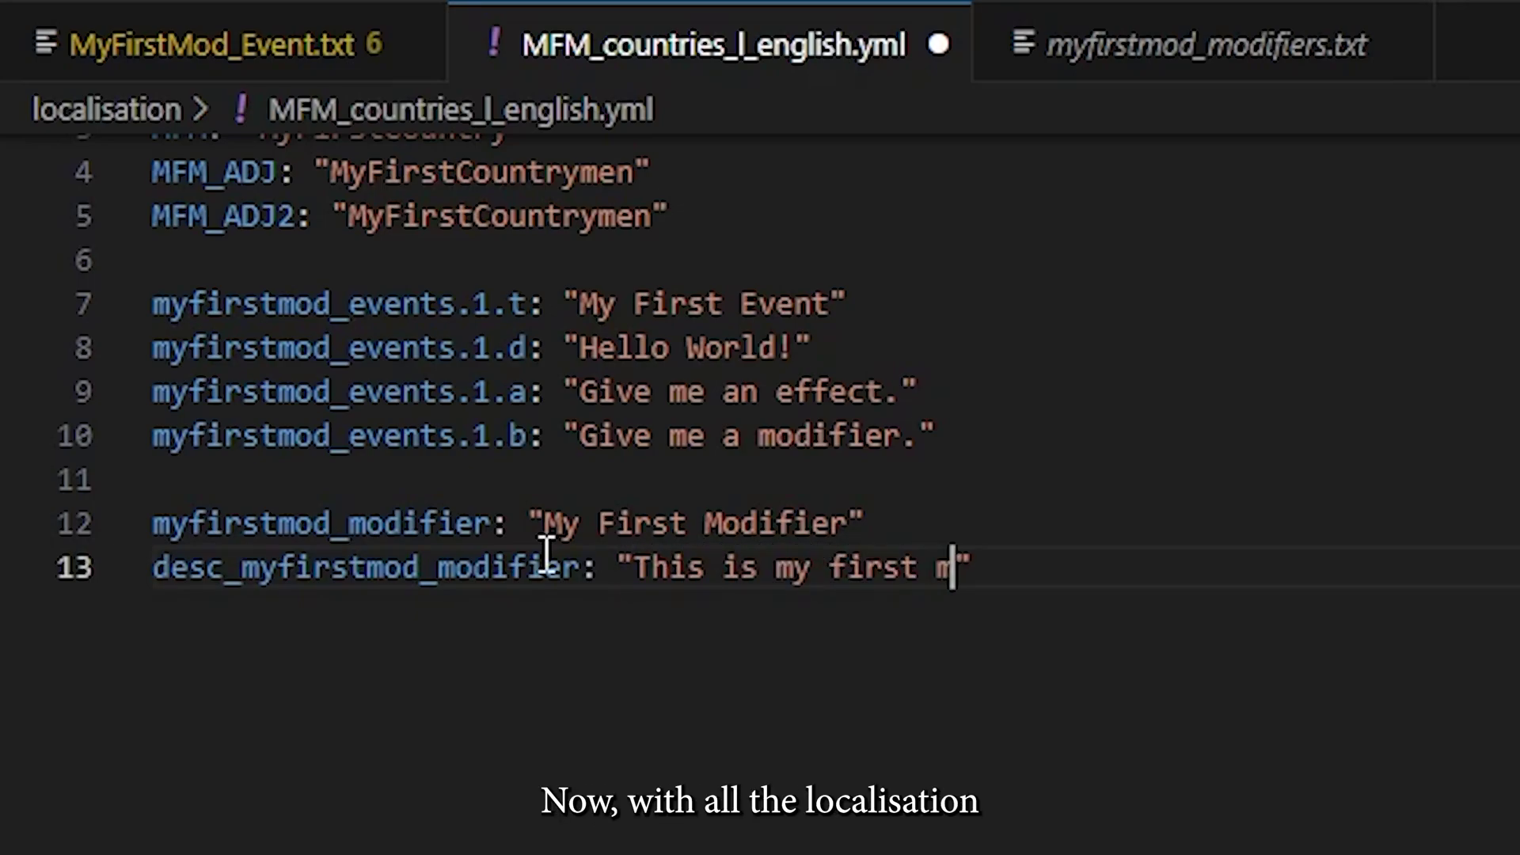
text(odifier.)
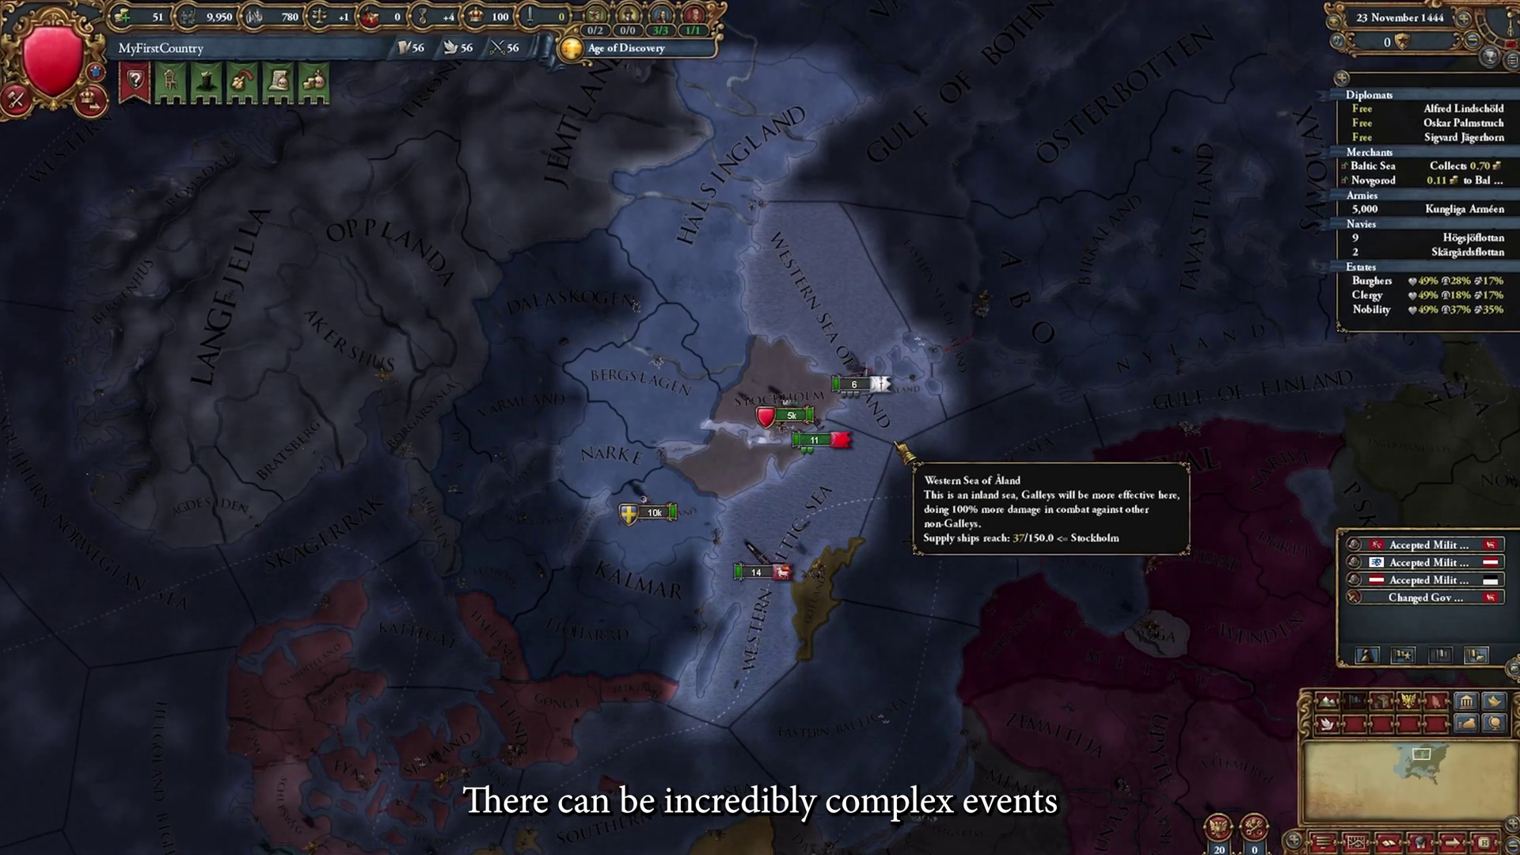
- Pause the 1444 MyFirstCountry game near Stockholm with Space
key(space)
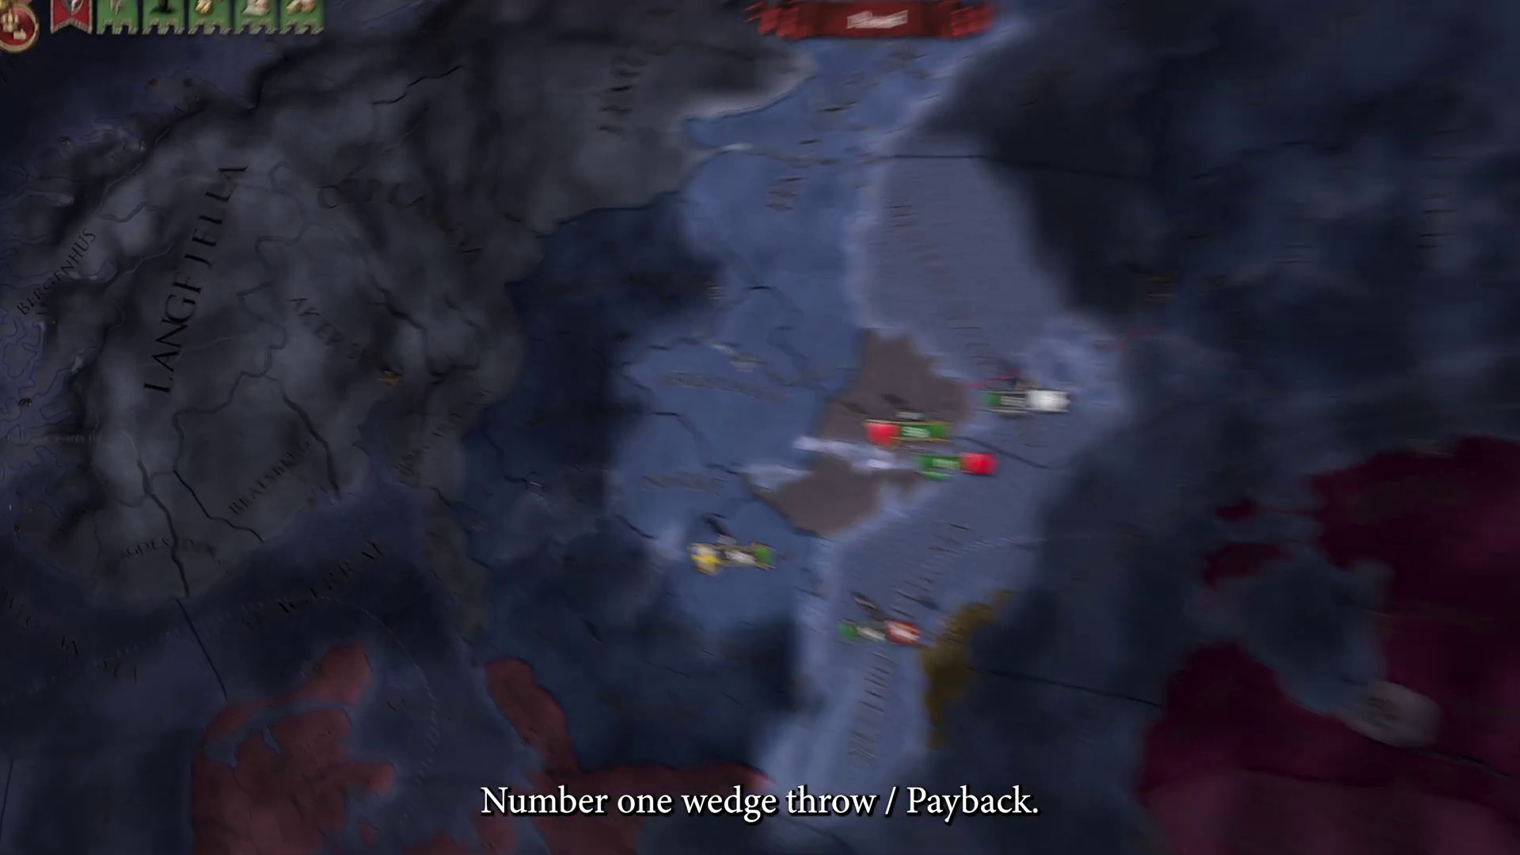
- Fire buddhism_events.10 from the console and choose its first Wedge-Throw option
key(grave)
text(buddhism_events.10)
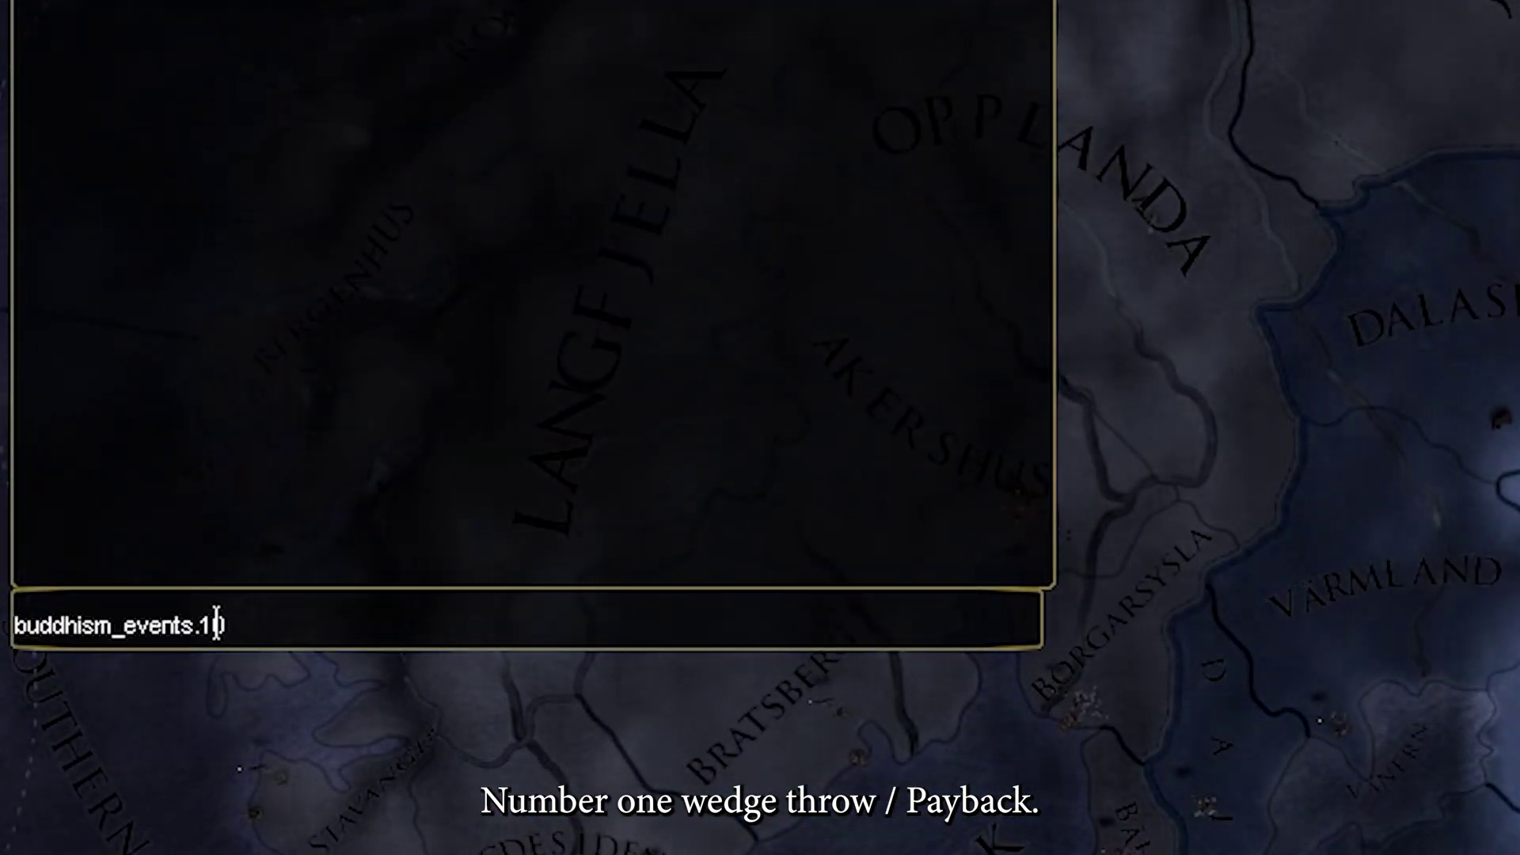
click(17, 625)
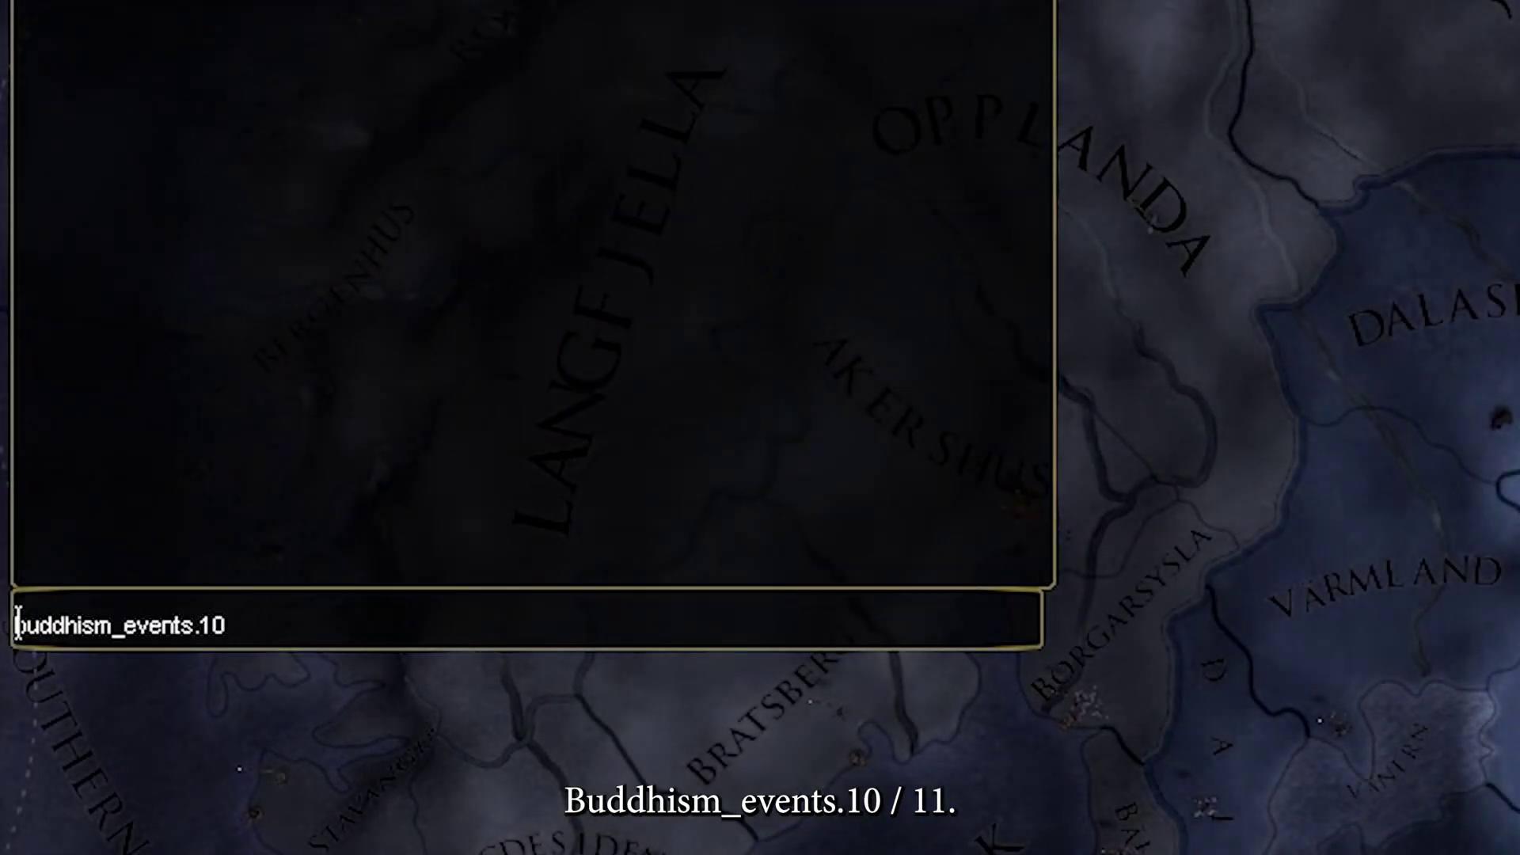
text(event)
key(Return)
key(grave)
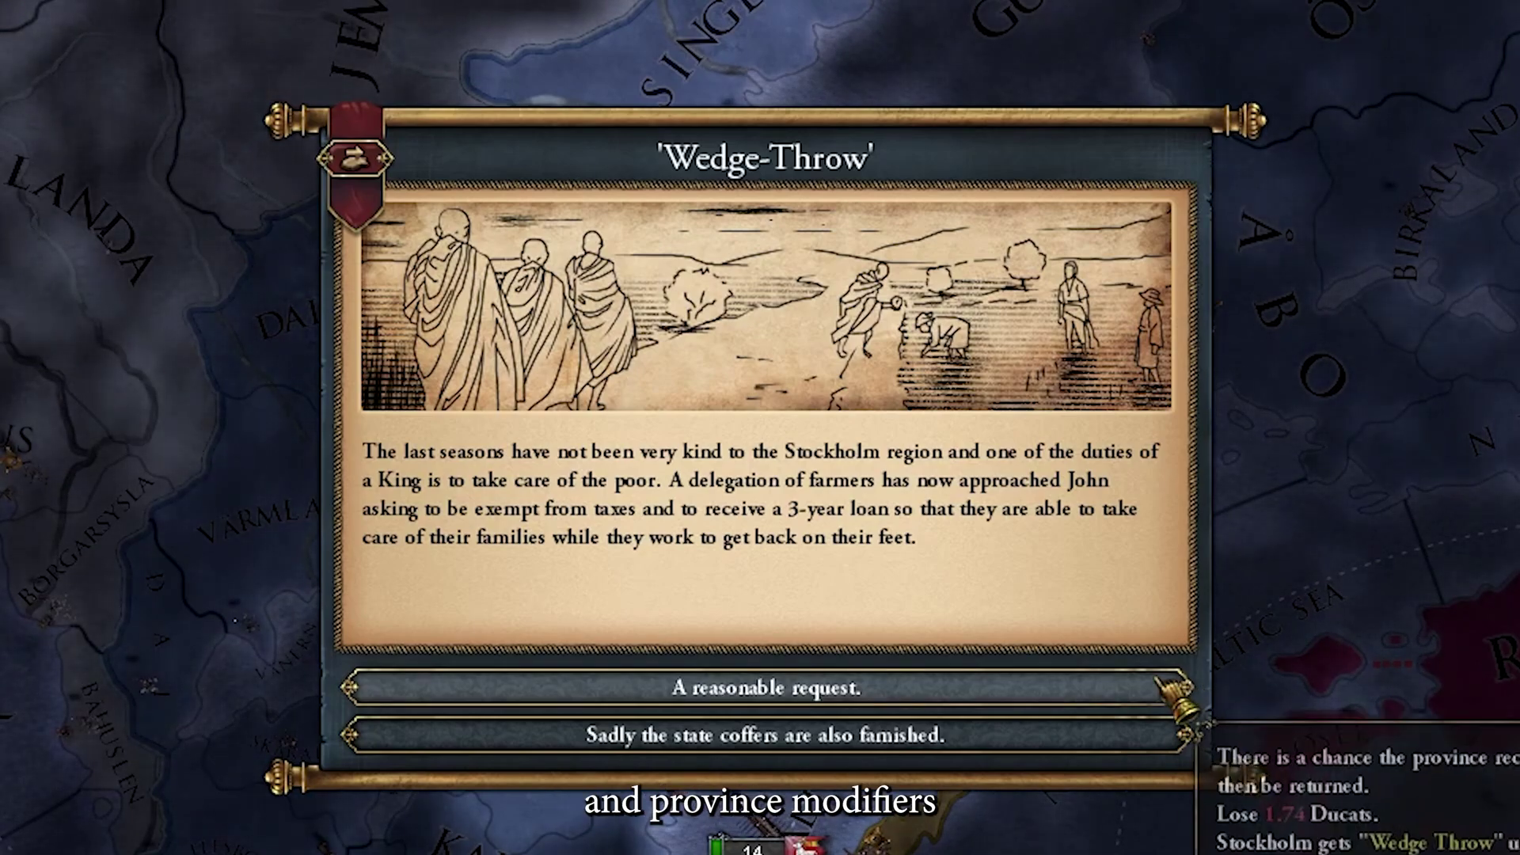
click(1096, 690)
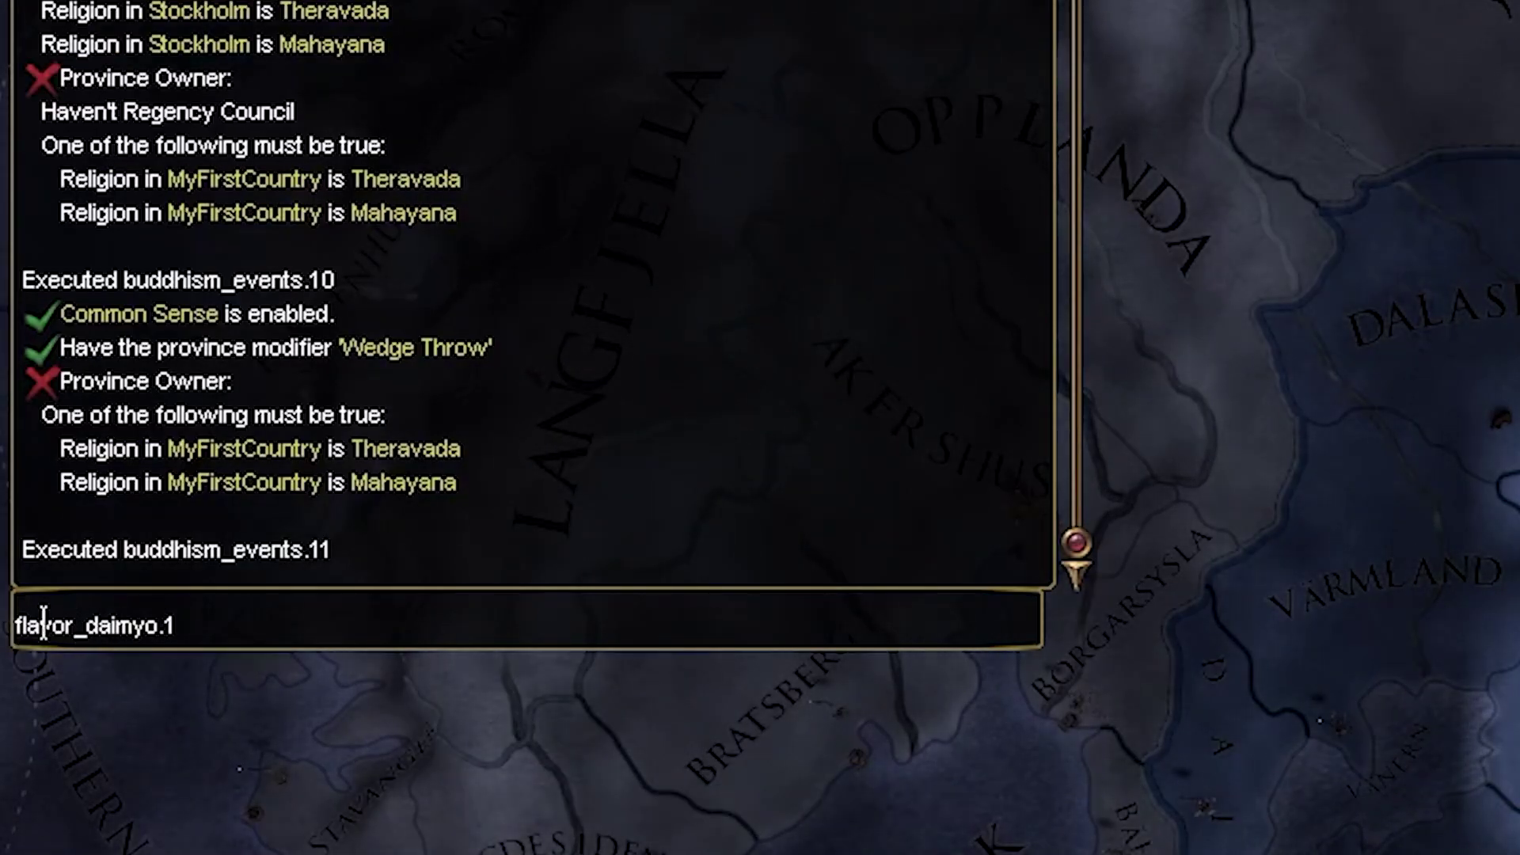
- Fire flavor_daimyo.1 to show the Rise of the Chosokabe event
click(18, 625)
text(event)
key(Return)
key(grave)
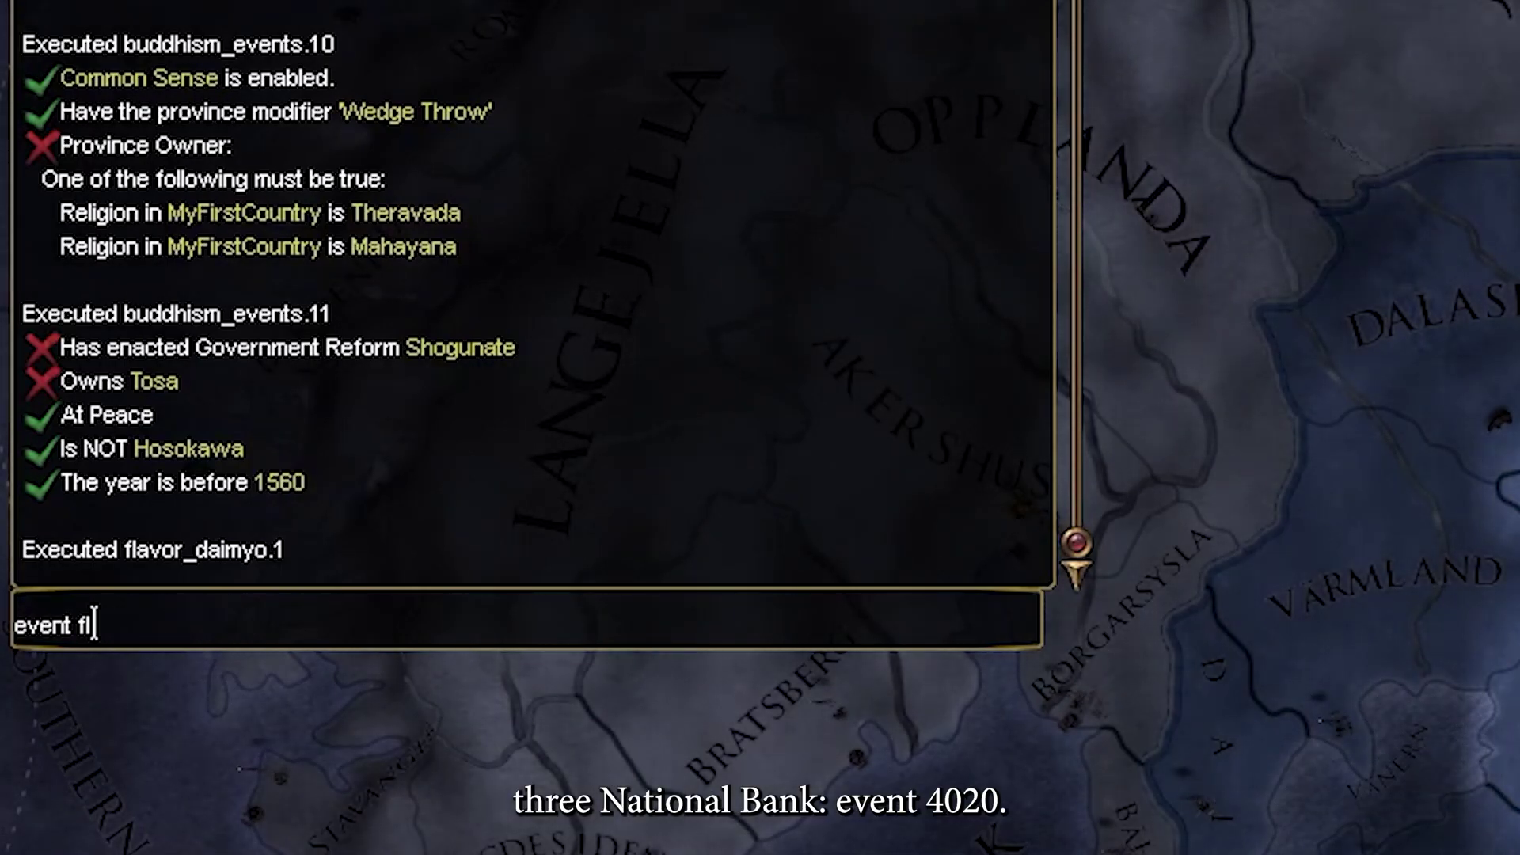
text(402)
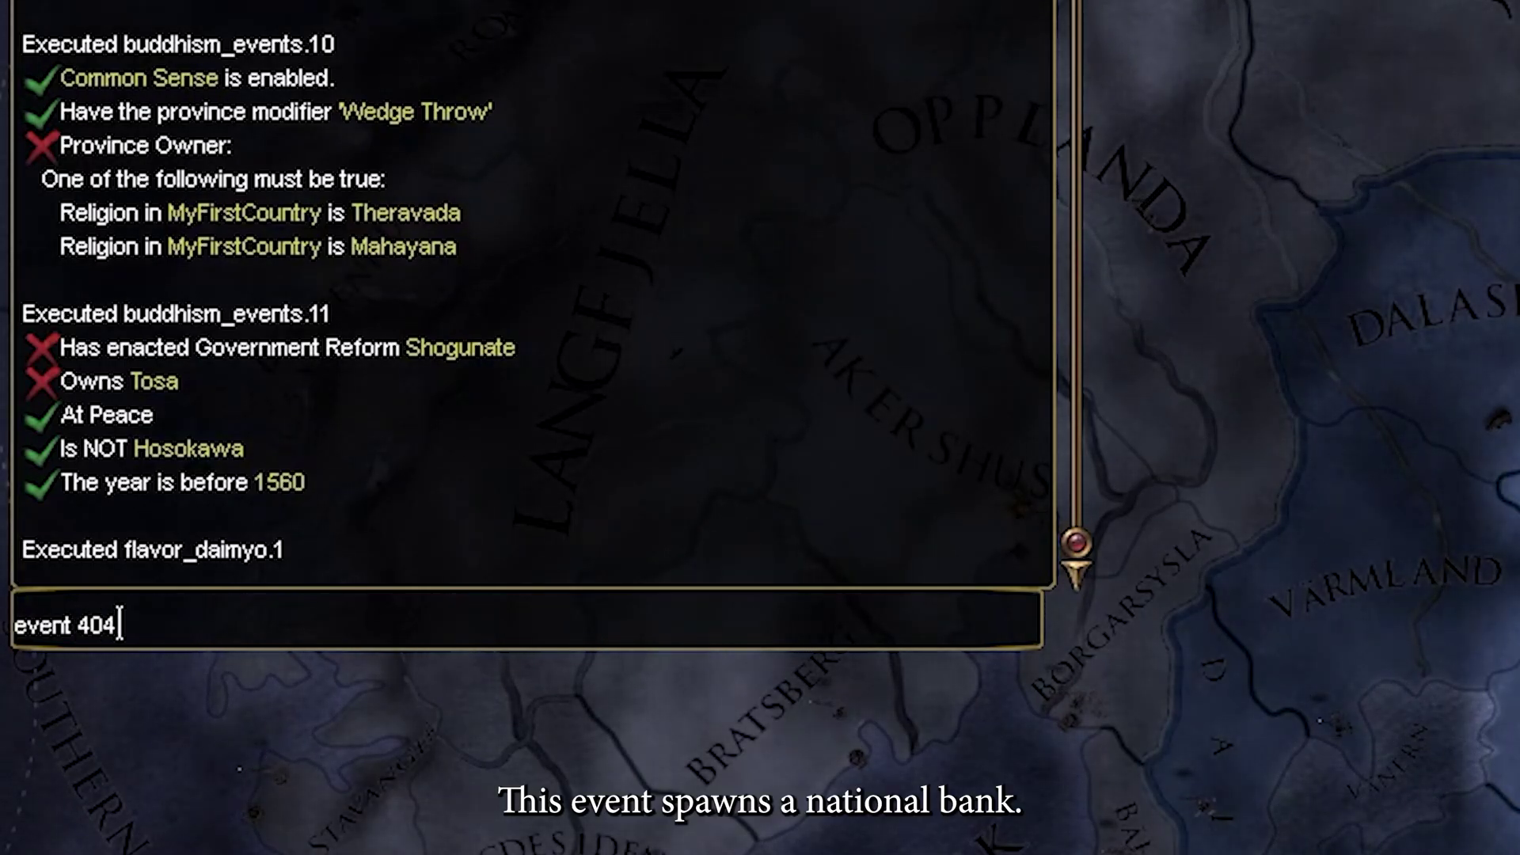
text(f)
- Run 'event 4042' for the National Bank, then fix and run 'event flavor_zan.8'
key(Return)
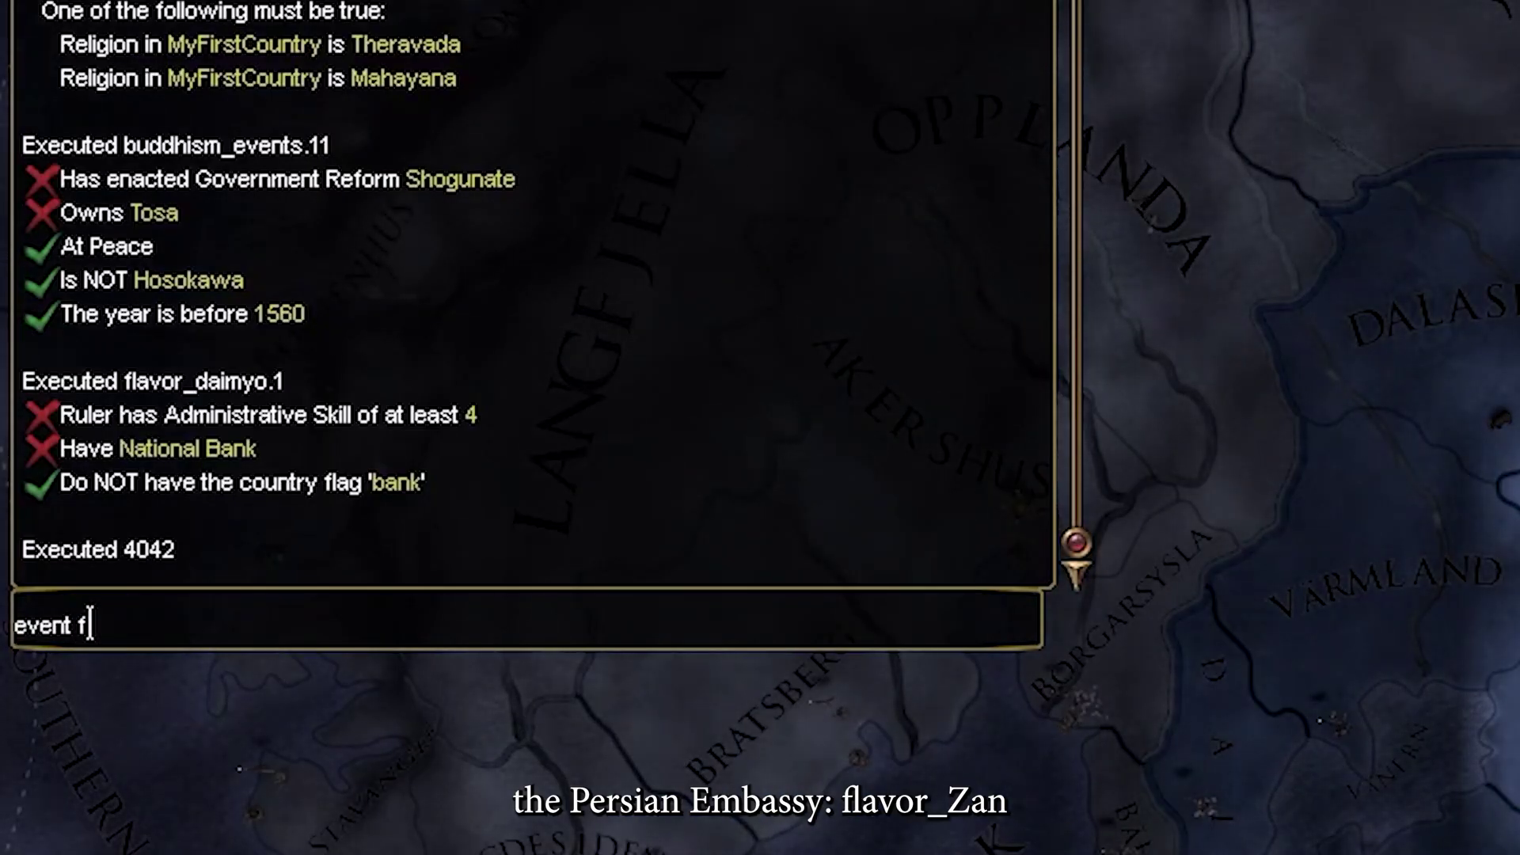
text(lavor_zanm)
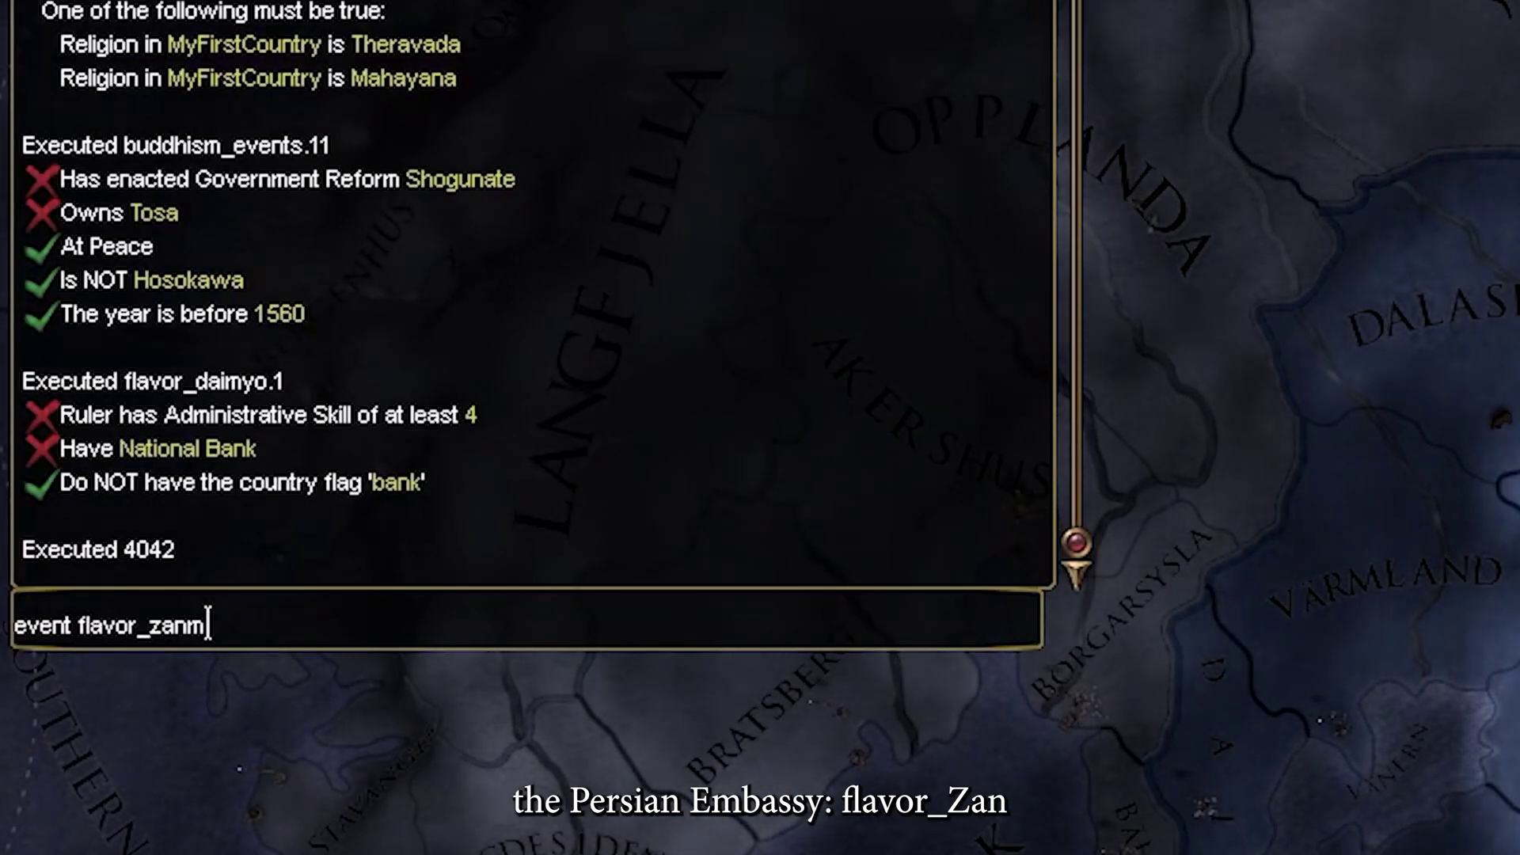
key(BackSpace)
text(.8)
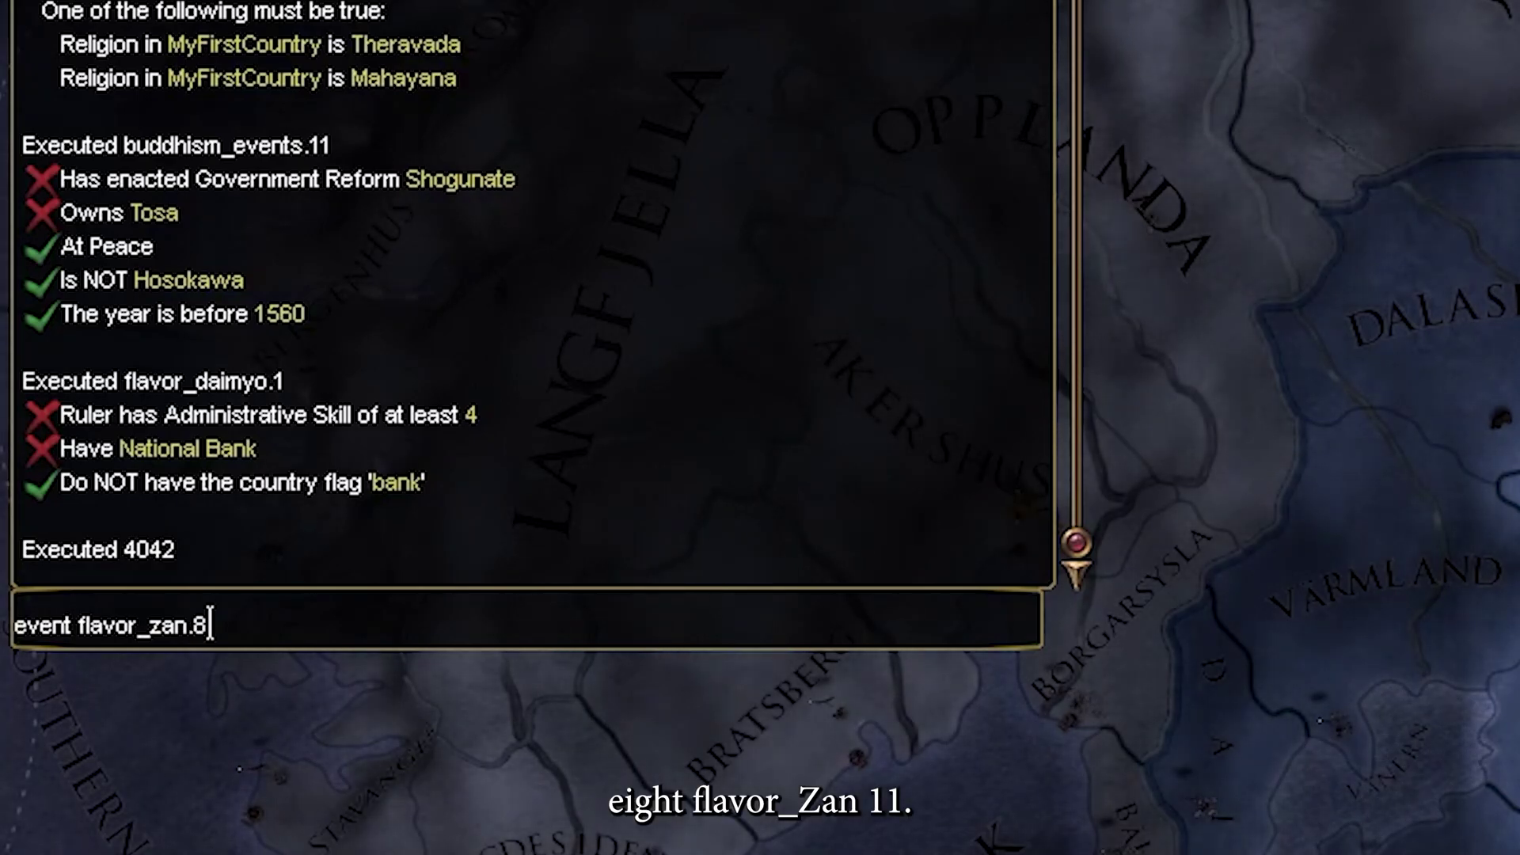
key(Return)
key(grave)
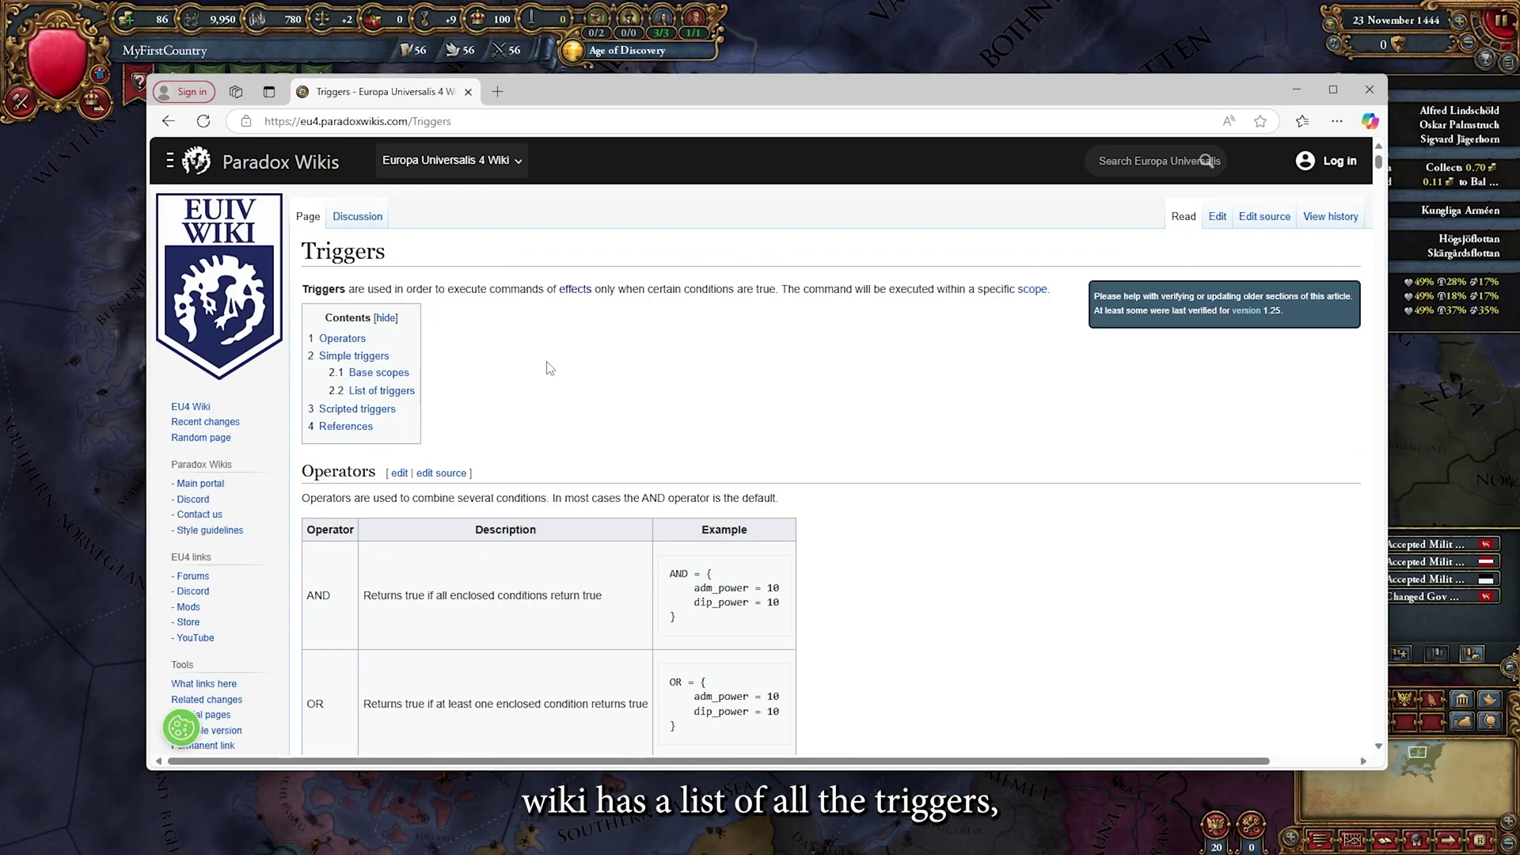
scroll(548, 368, down, 10)
scroll(528, 415, down, 10)
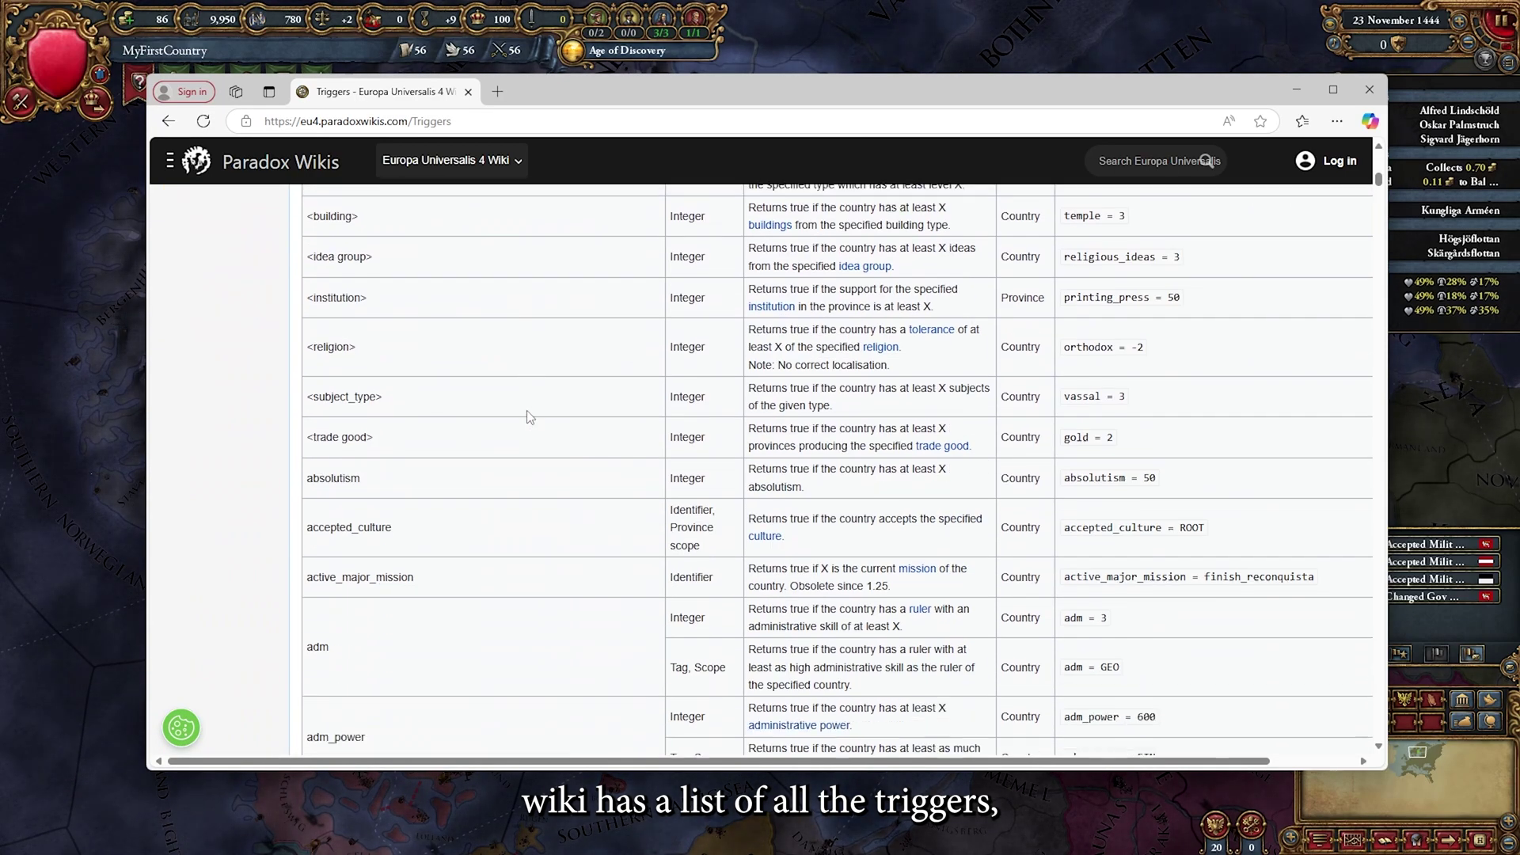
scroll(529, 416, down, 3)
scroll(543, 435, down, 5)
scroll(543, 435, down, 4)
scroll(543, 435, down, 4)
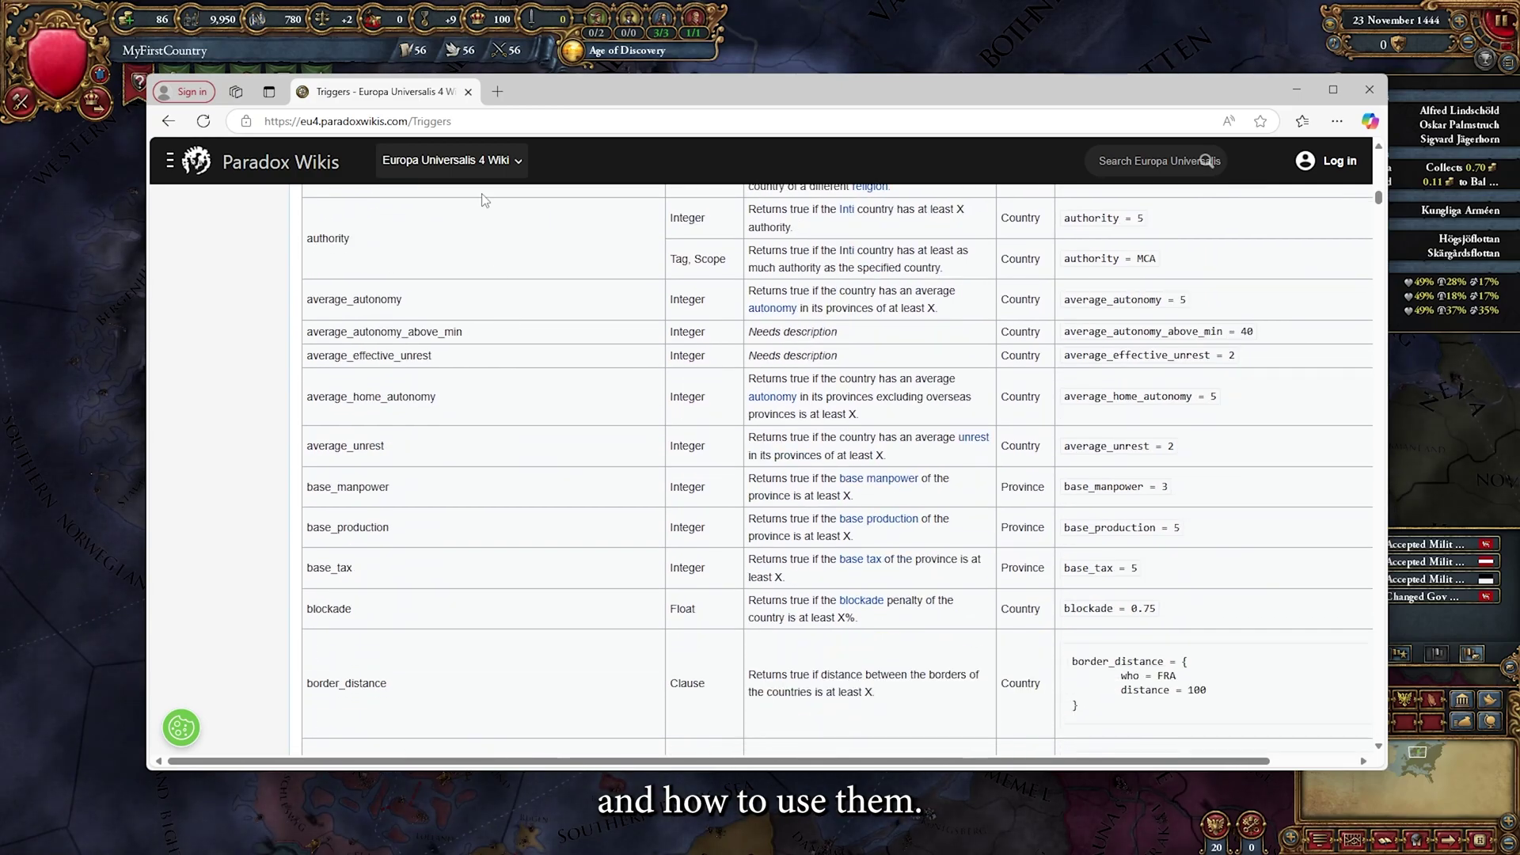
- Load the wiki's Effects page, then navigate back to the Modifier list page
click(476, 122)
key(BackSpace)
key(BackSpace)
key(BackSpace)
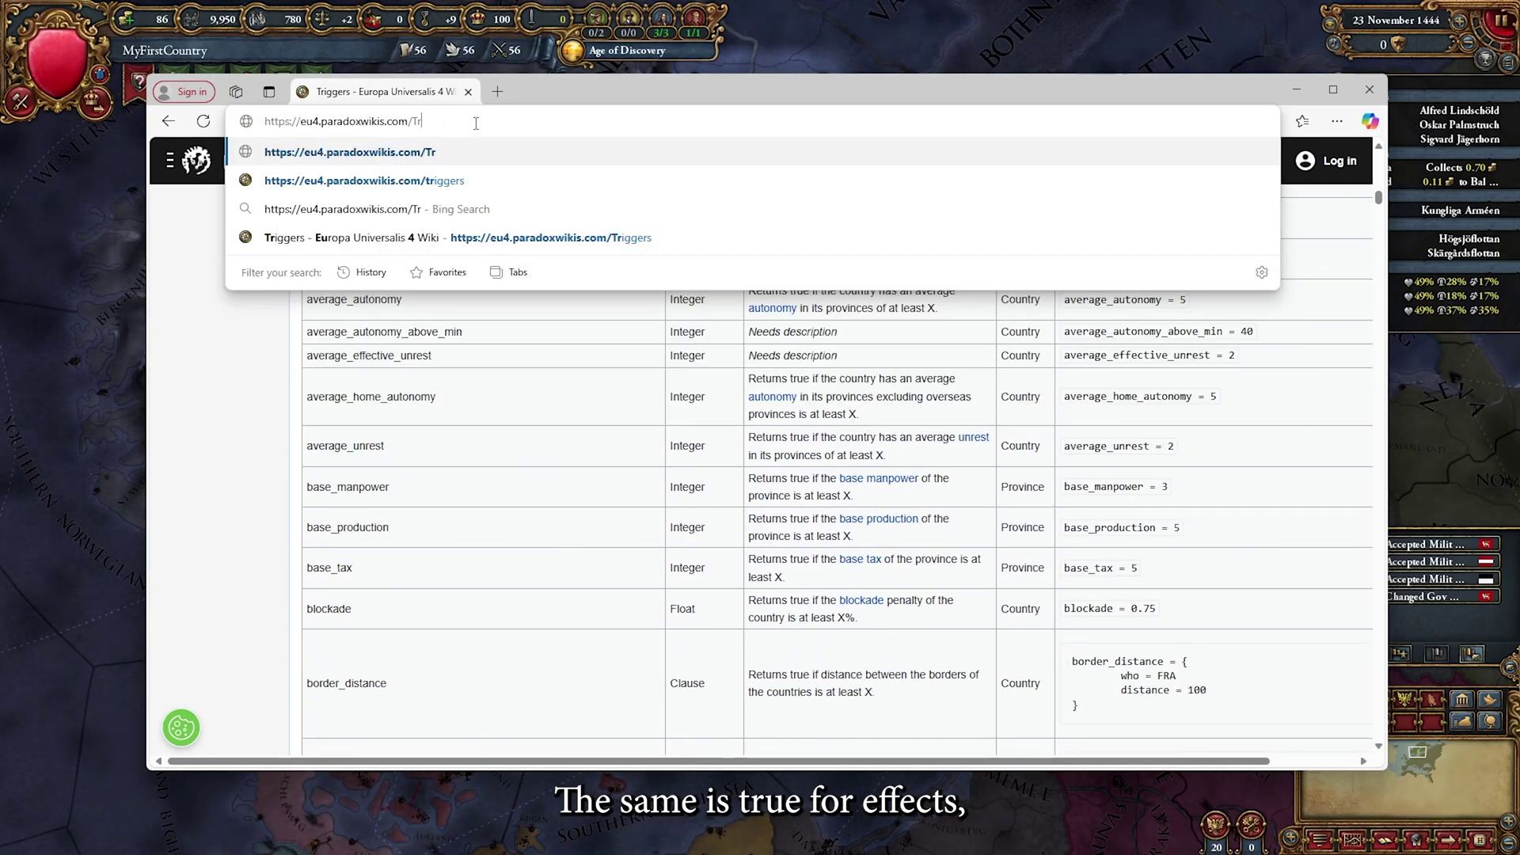
key(BackSpace)
key(BackSpace)
text(Eff)
key(Return)
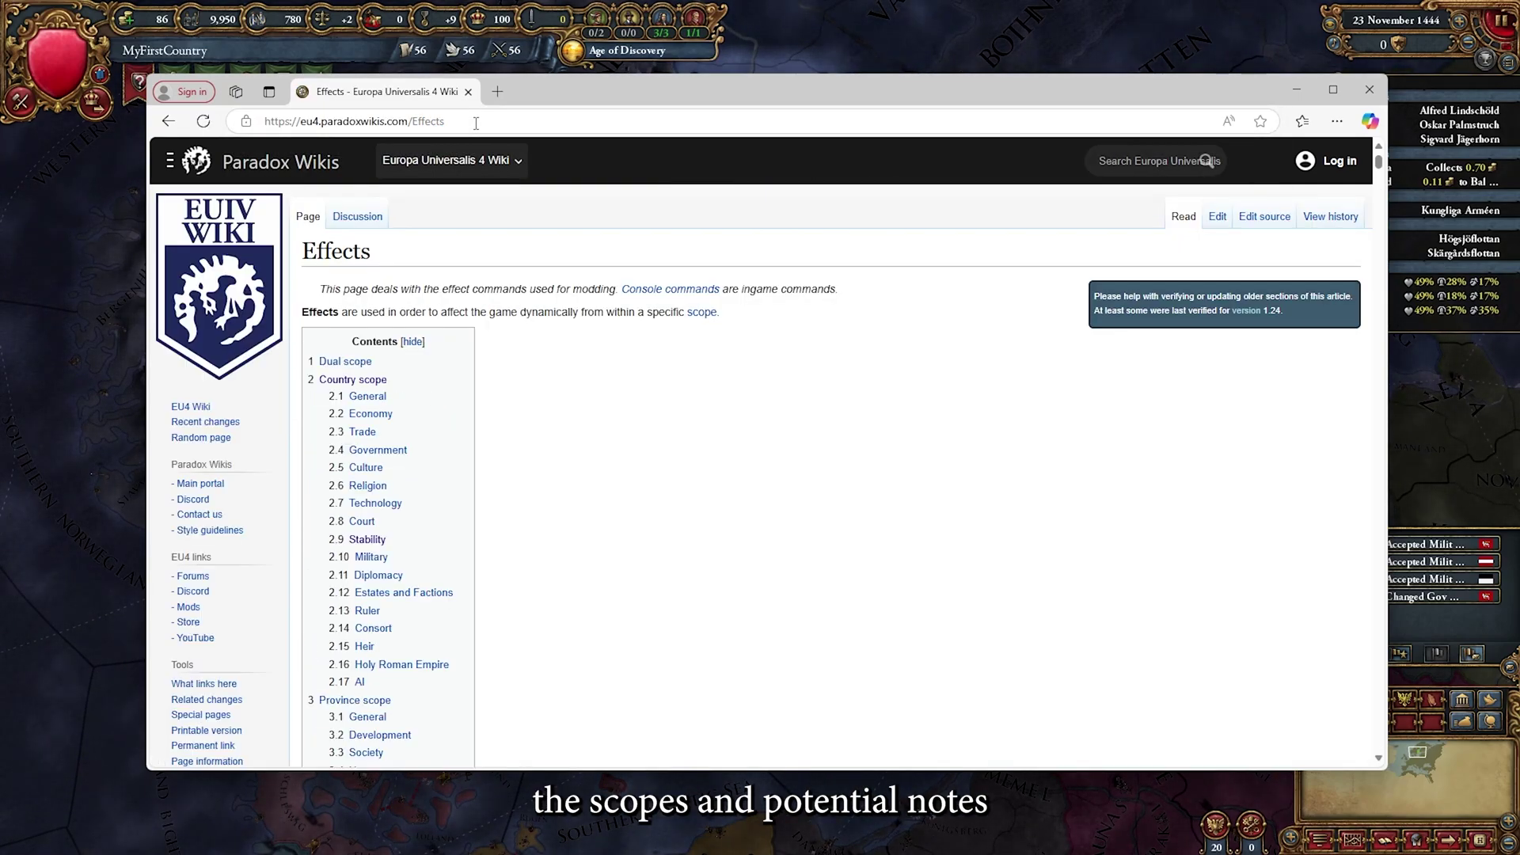
scroll(570, 368, down, 4)
scroll(582, 340, up, 2)
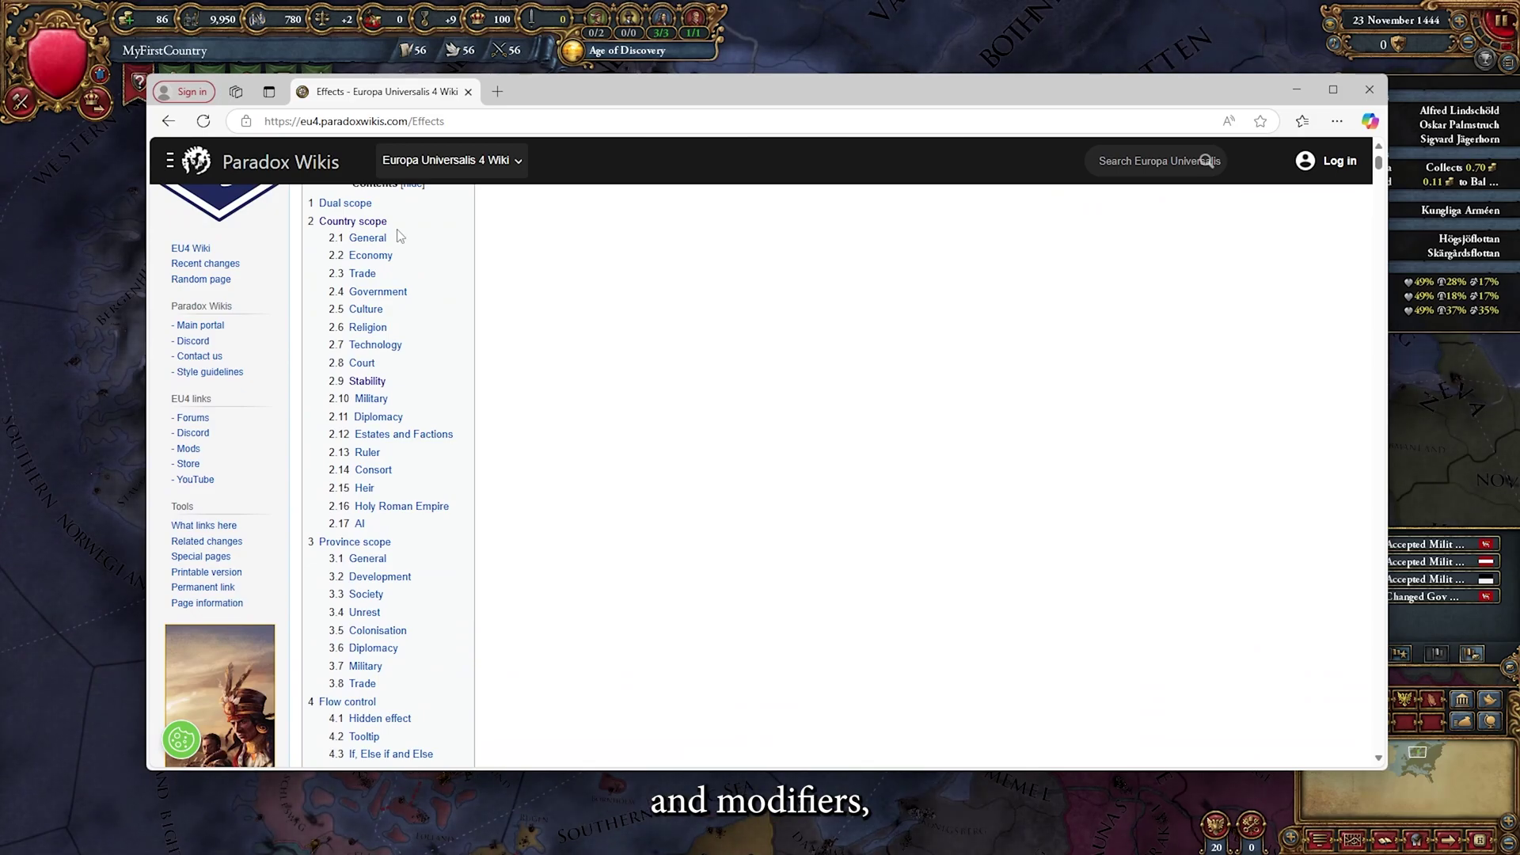
scroll(508, 513, down, 5)
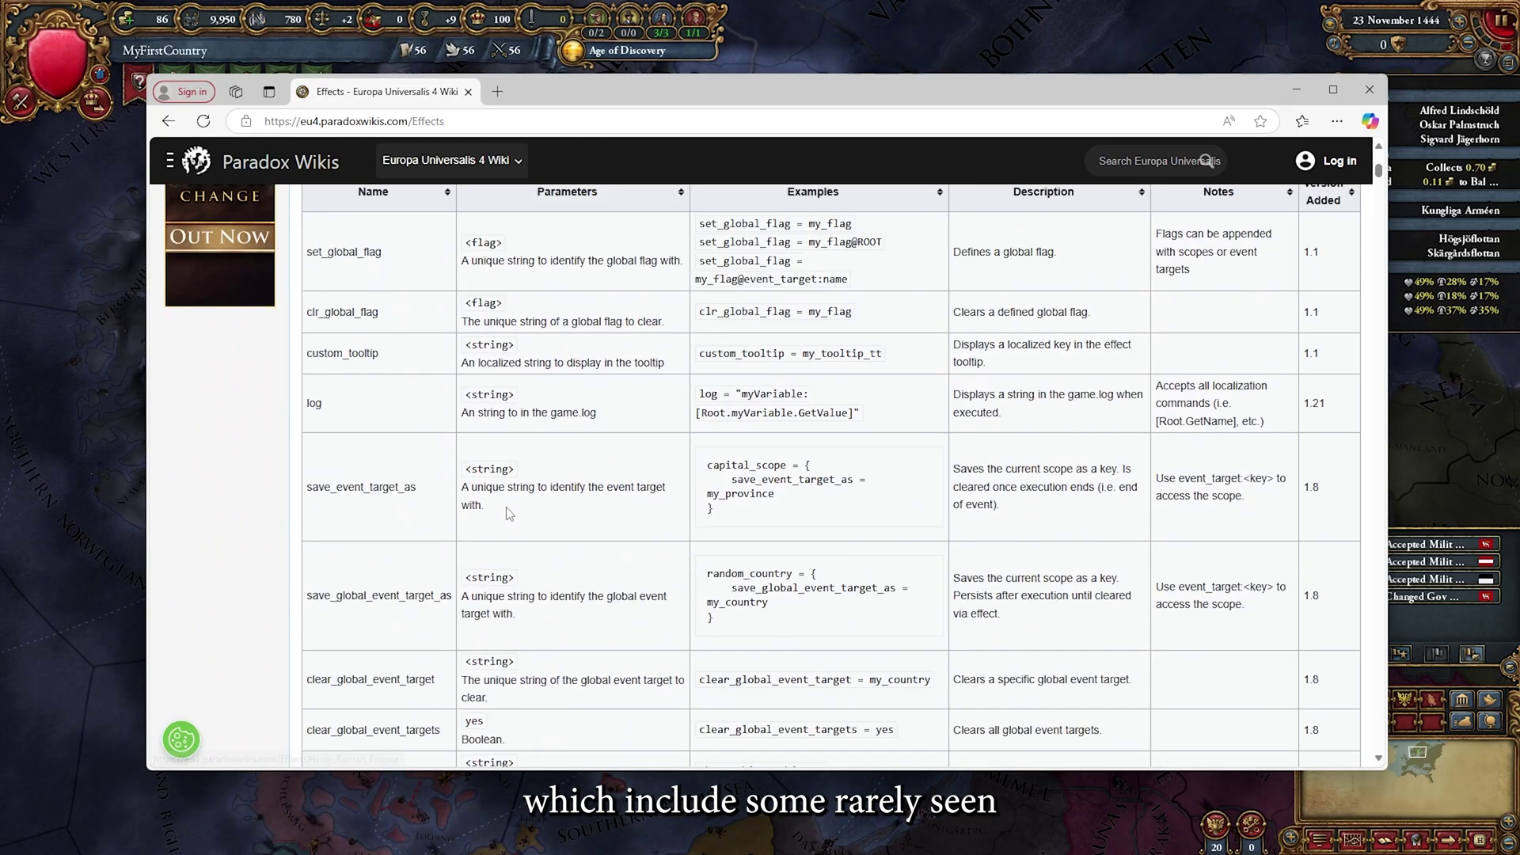
scroll(507, 513, down, 5)
scroll(598, 500, down, 5)
scroll(597, 501, down, 2)
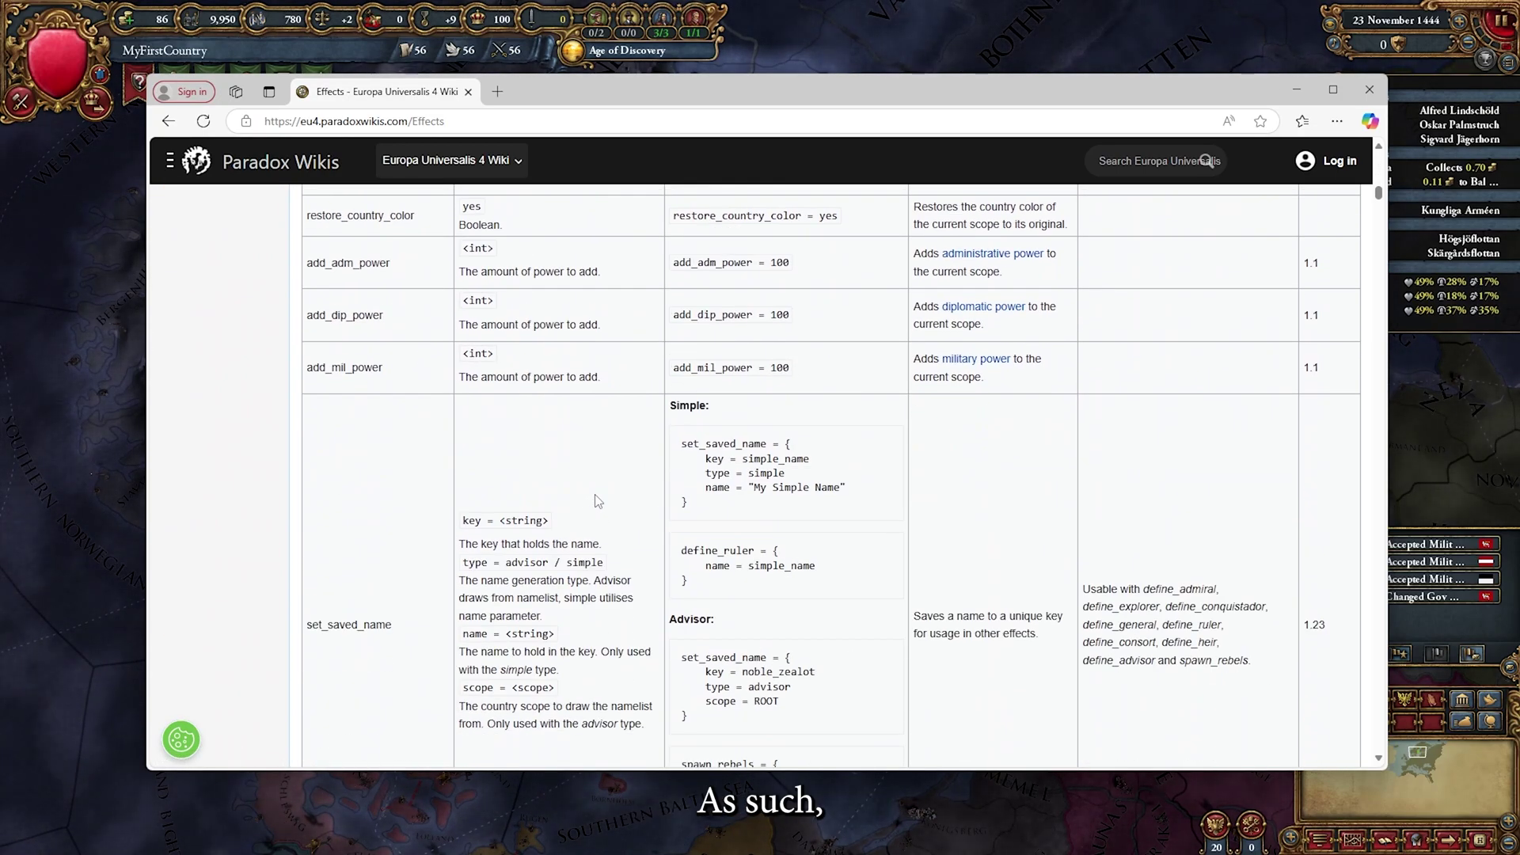
click(357, 120)
click(168, 120)
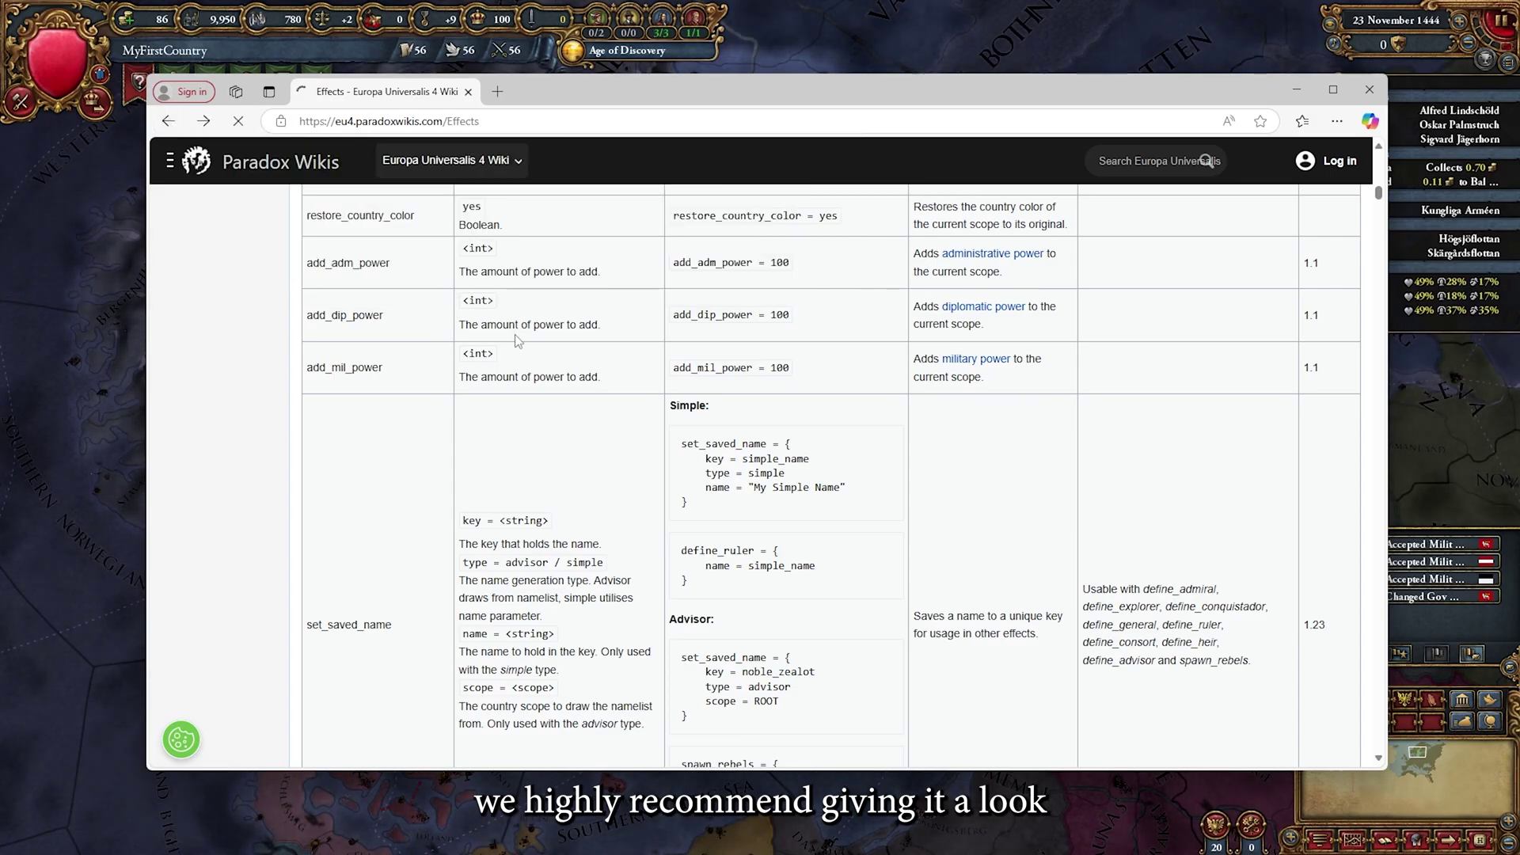
scroll(561, 410, down, 3)
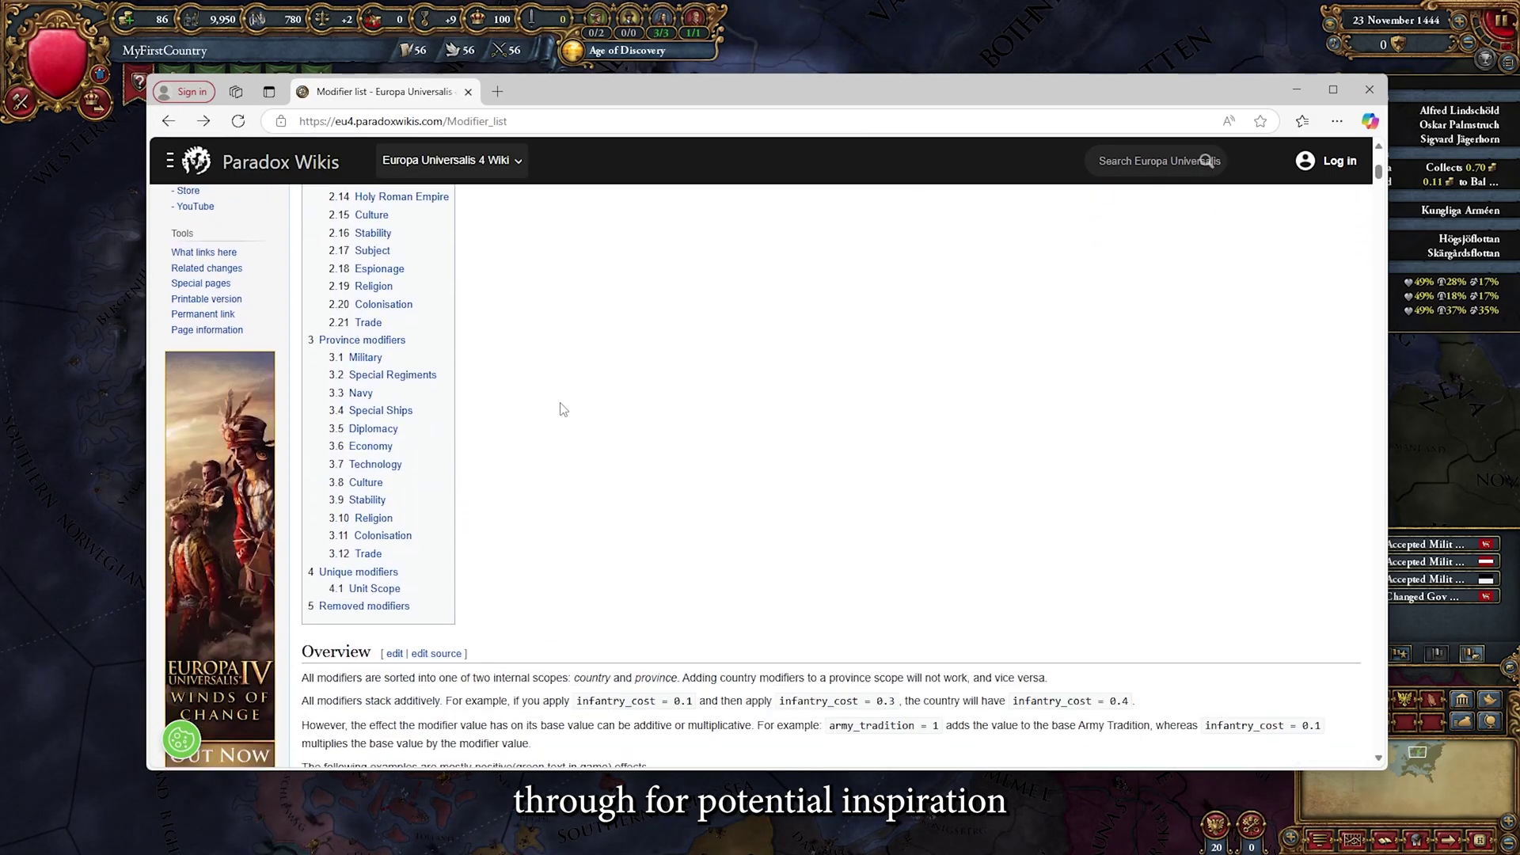
scroll(562, 409, down, 5)
scroll(570, 428, down, 4)
scroll(582, 452, down, 3)
scroll(592, 478, down, 3)
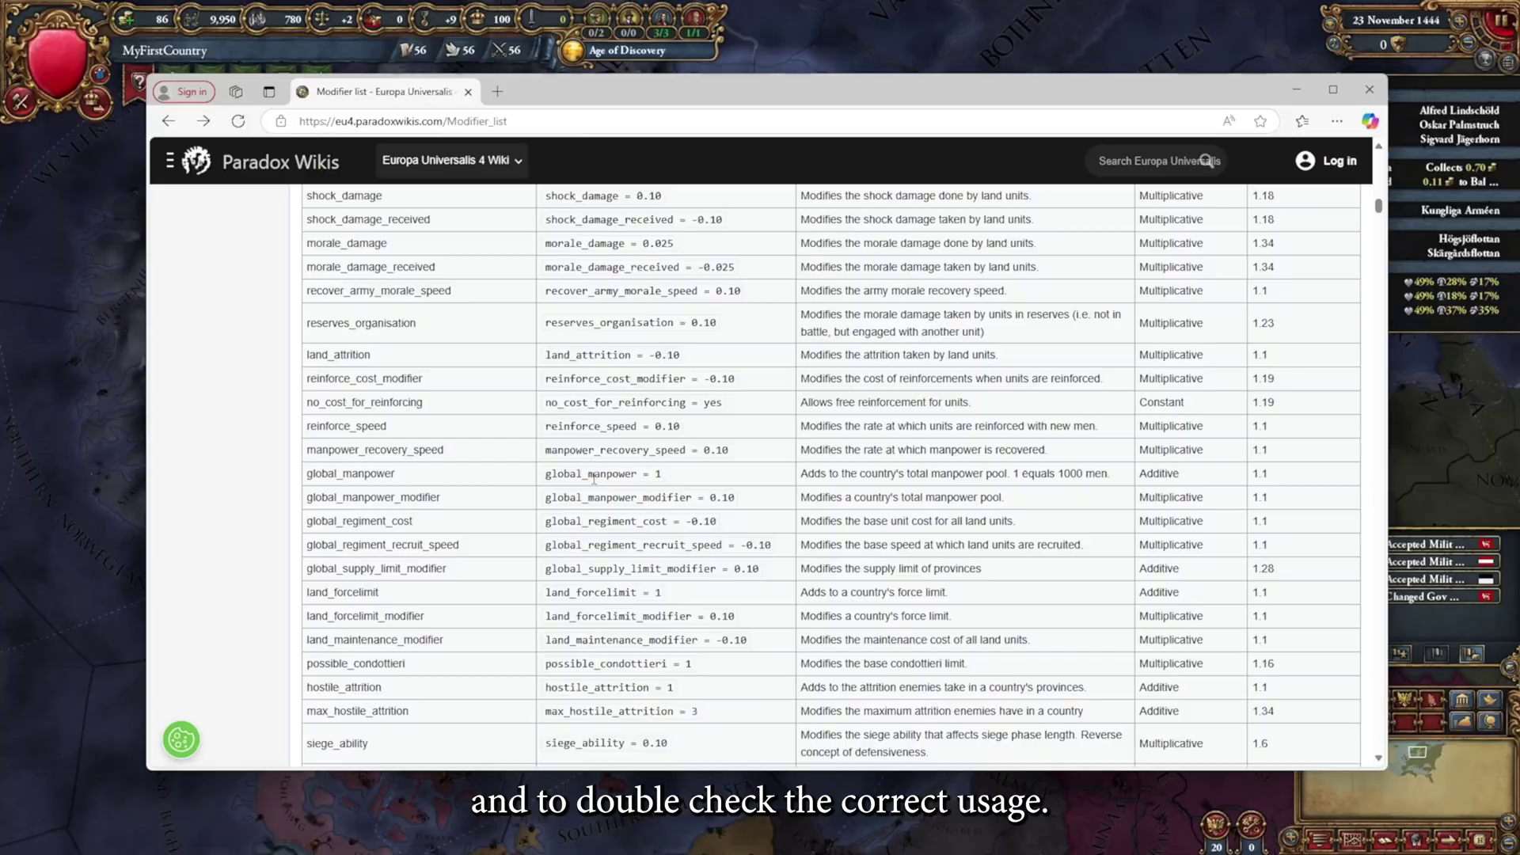